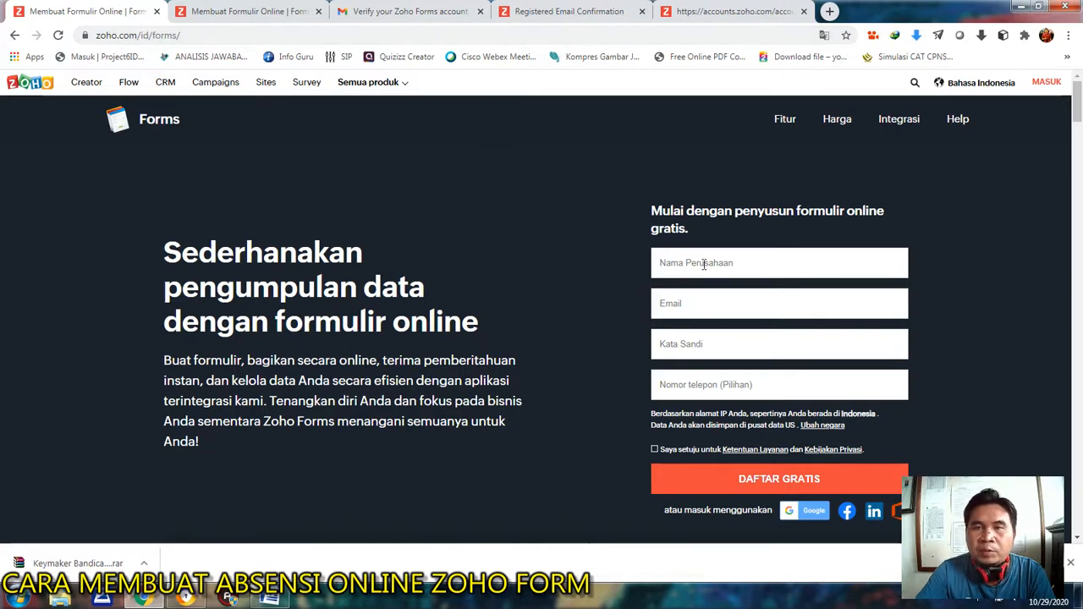
Enter "SMP Lab Undiksha" as the company name in the free sign-up form.
scroll(807, 272, down, 1)
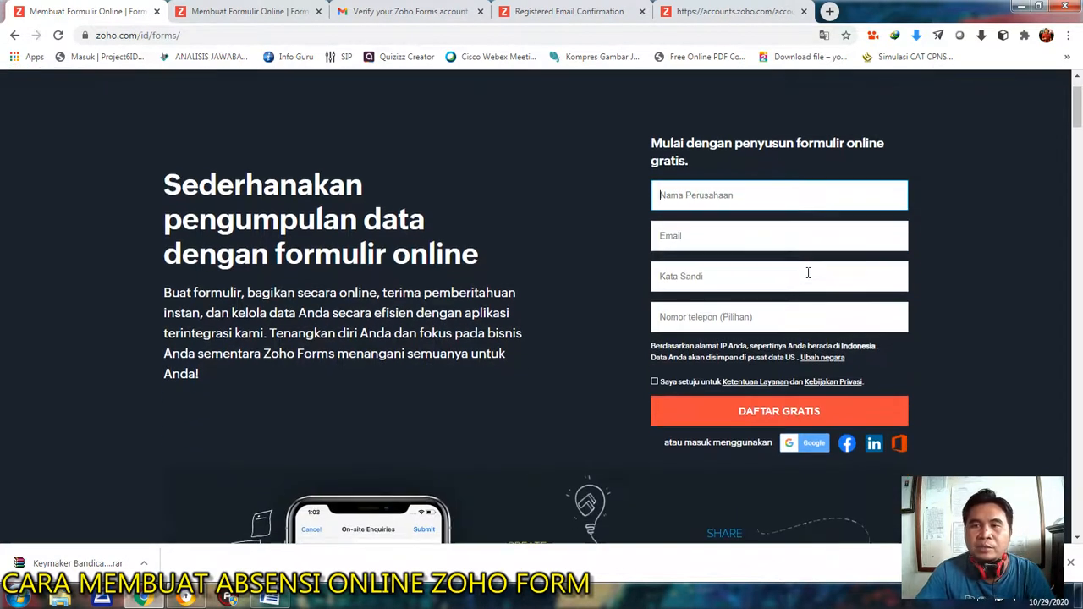
text(SMP Lab Undiksha)
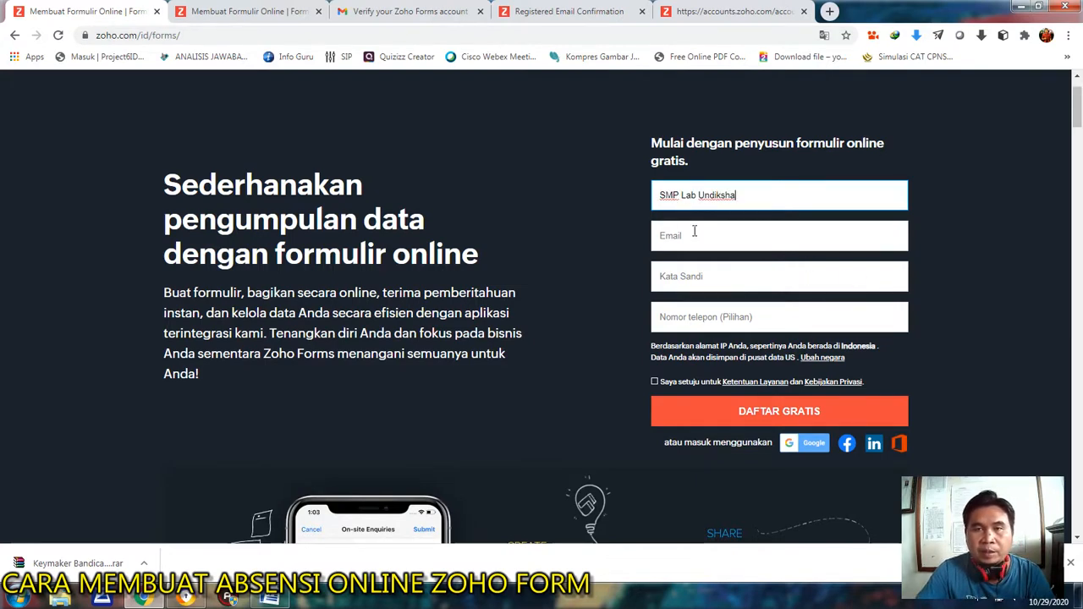
Fill in the e-mail address for the new account in the sign-up form.
click(691, 235)
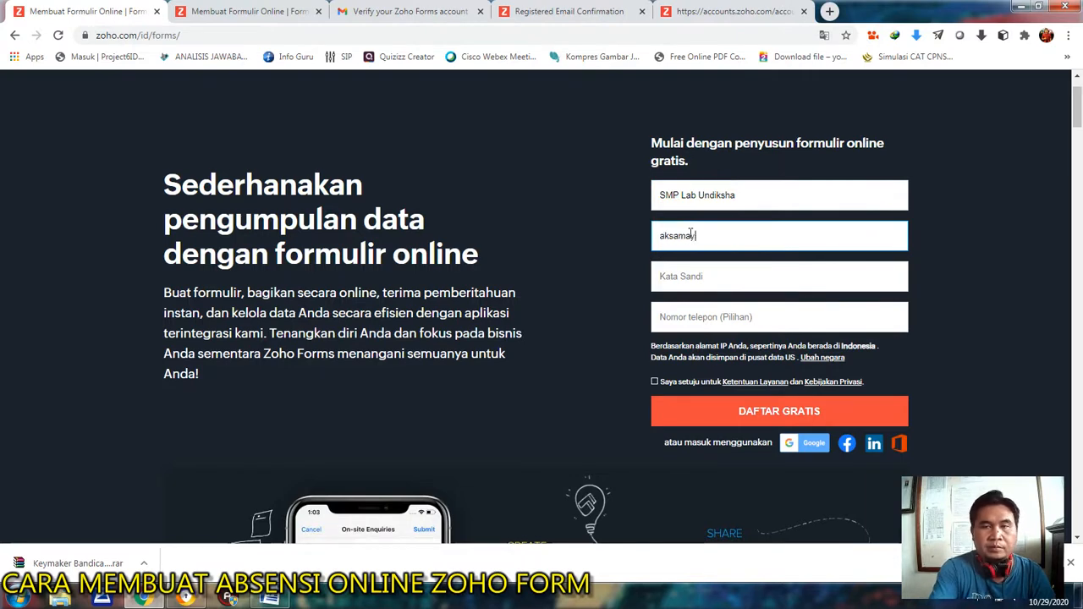
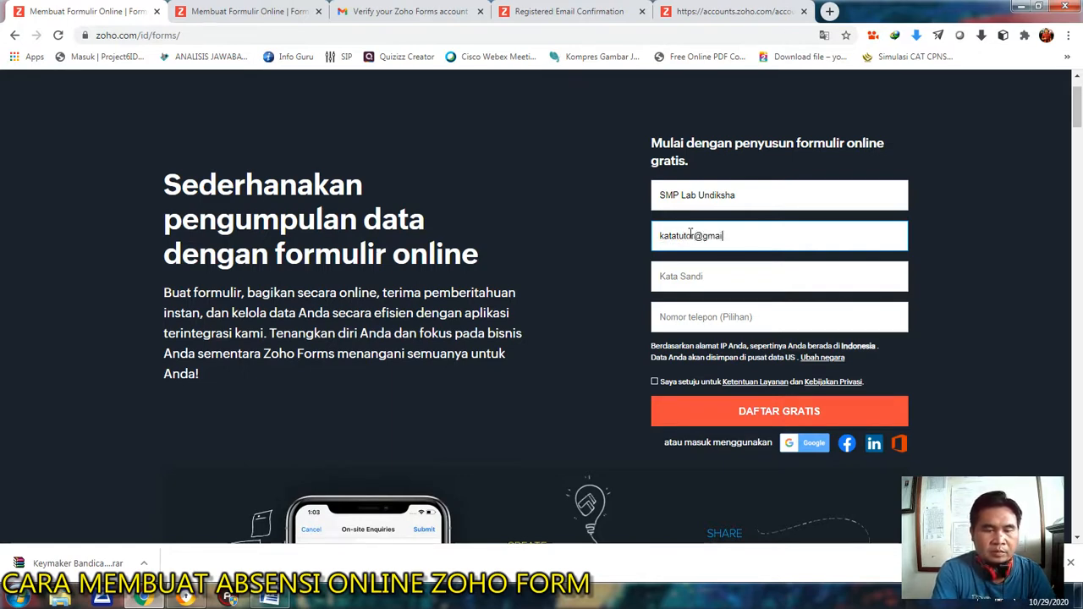
Enter the account password and the start of the phone number, and replace the short password with a longer one.
click(674, 282)
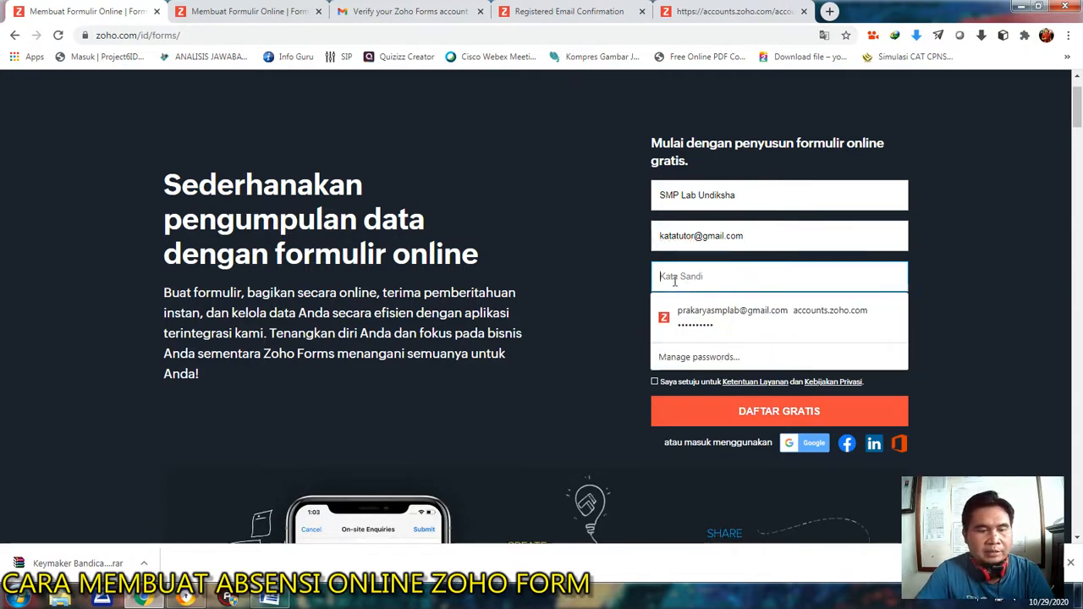
text(12)
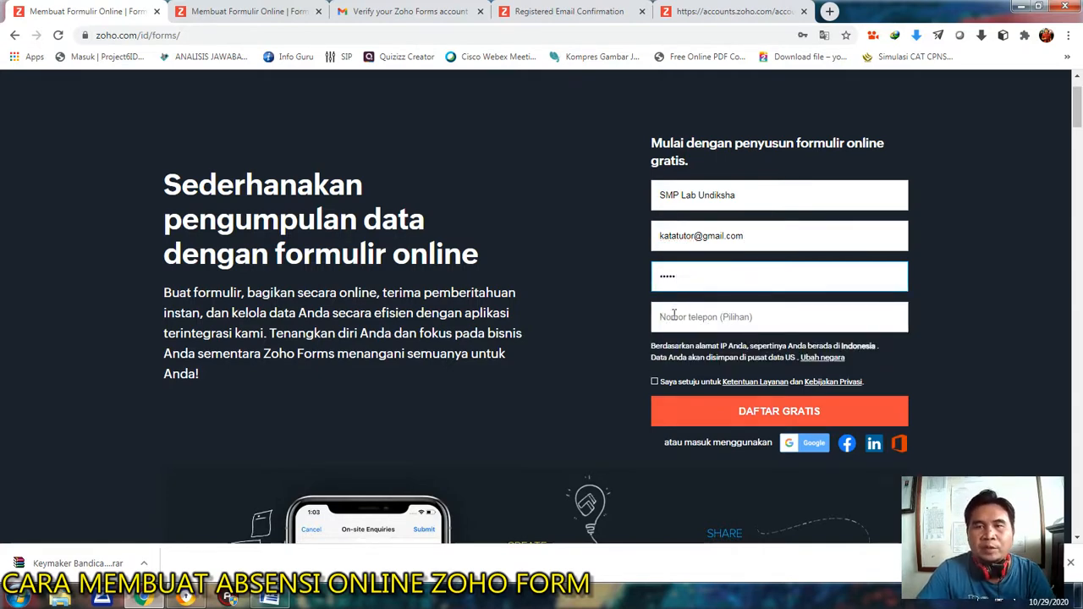
click(673, 315)
text(081)
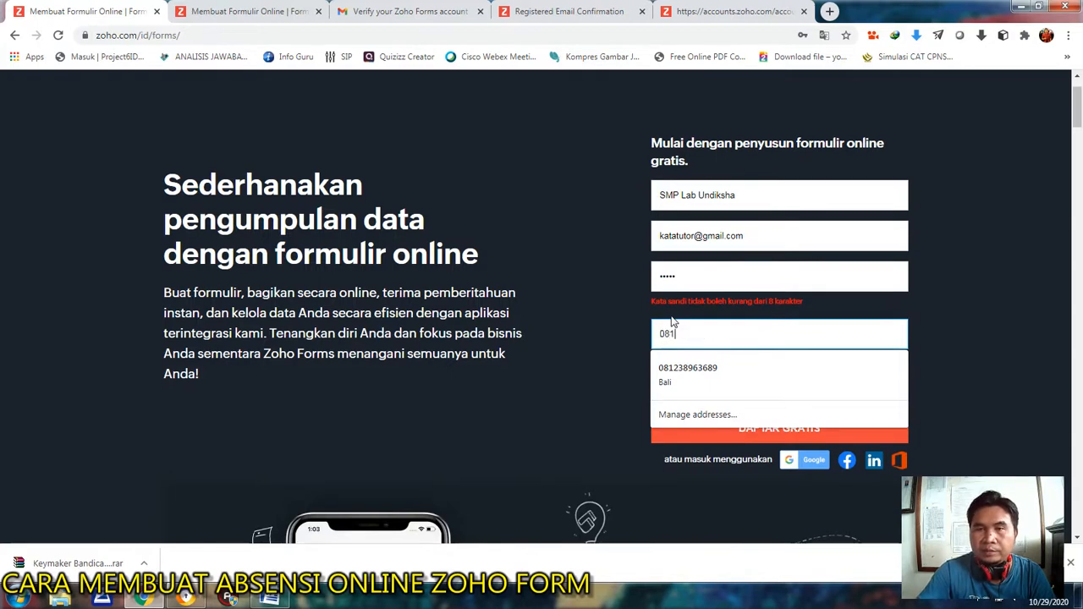
click(681, 275)
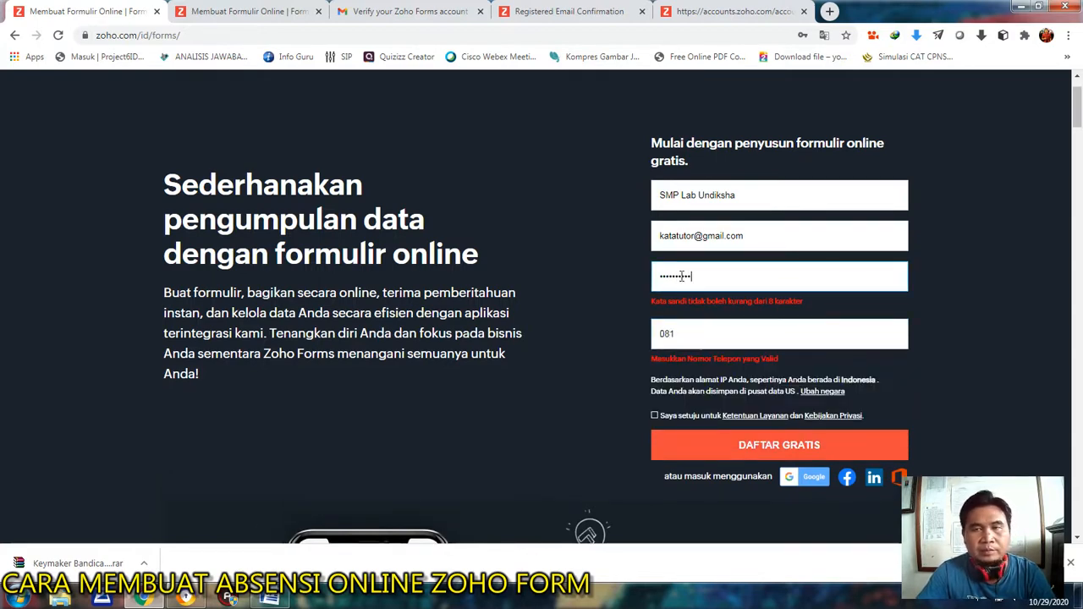
Complete the phone number in the sign-up form and accept the terms of service and privacy policy.
click(703, 332)
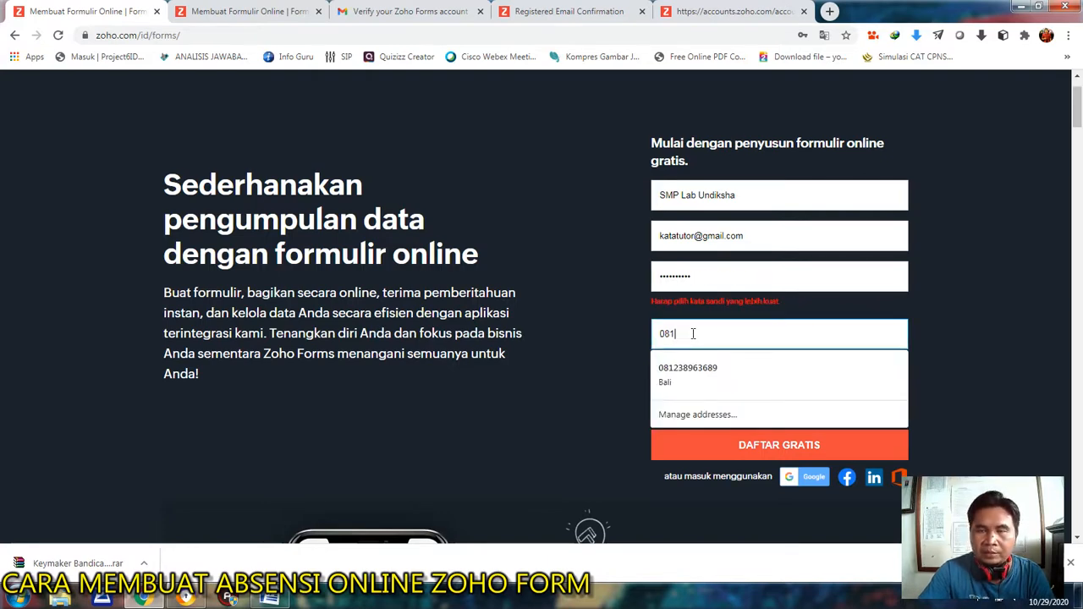
click(977, 298)
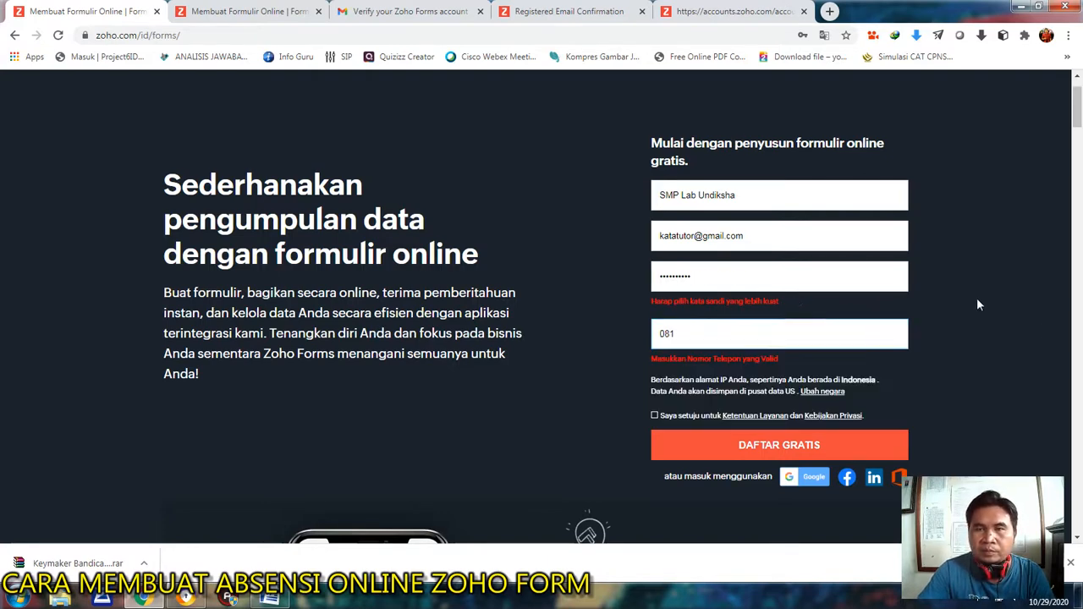
click(687, 332)
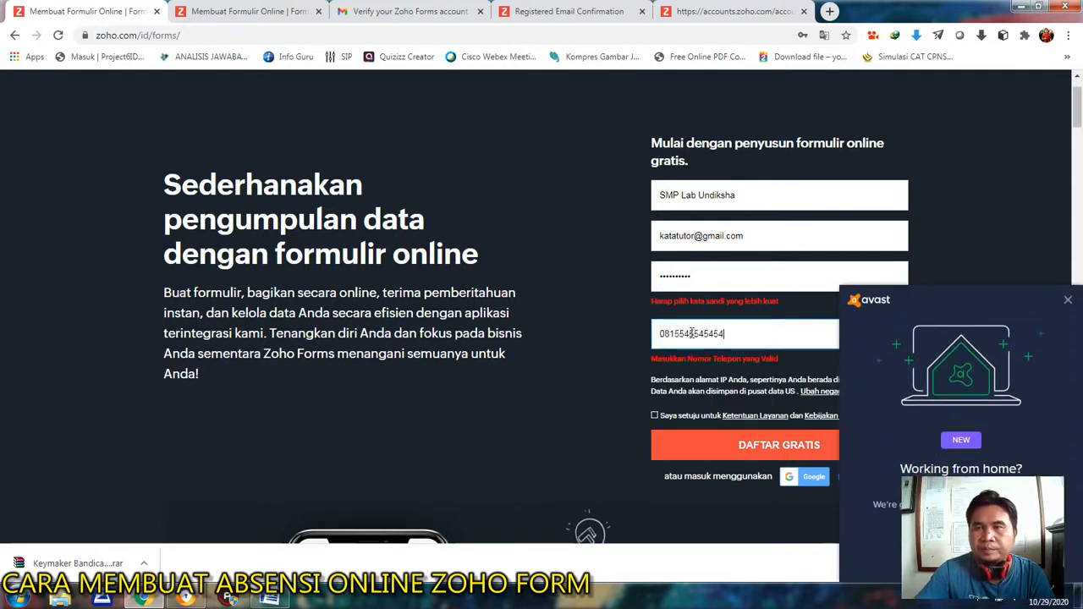
click(1067, 300)
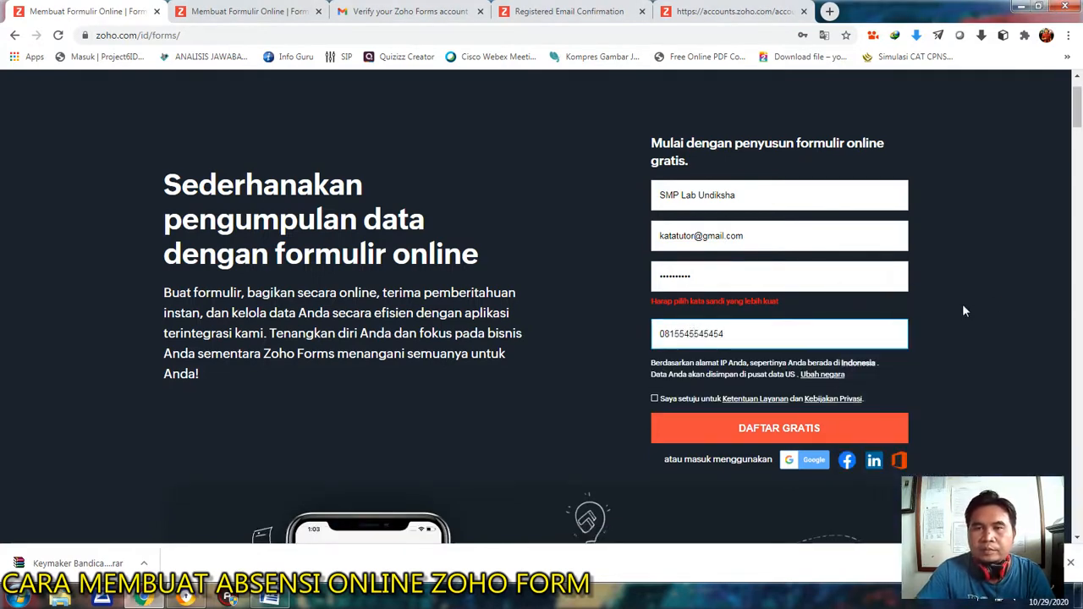
click(654, 399)
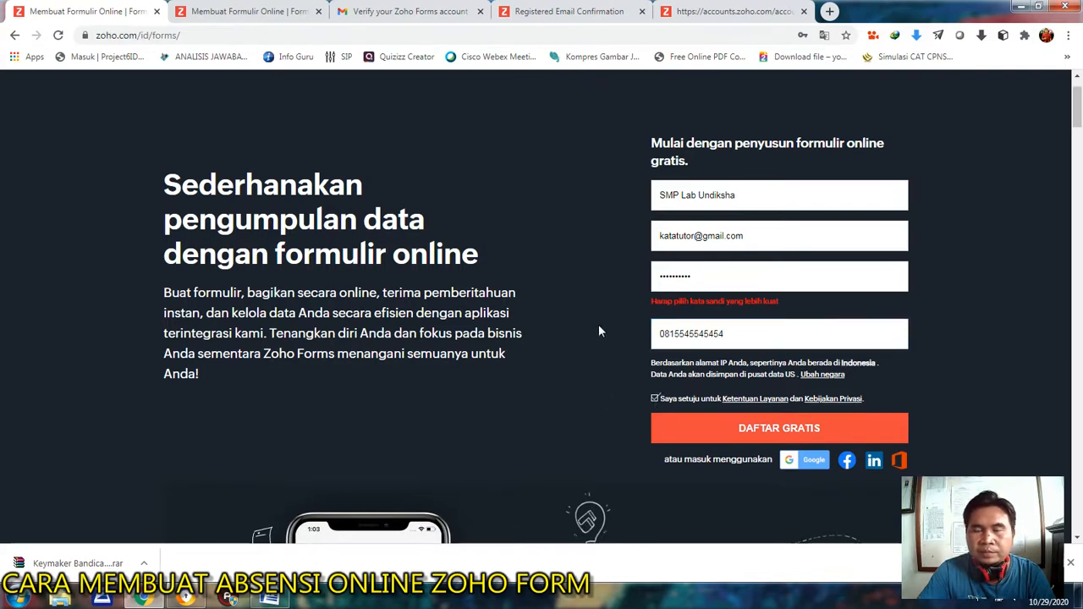
Switch to the Zoho Forms verification e-mail in Gmail, confirm the account's e-mail address and continue to the account.
scroll(598, 324, down, 1)
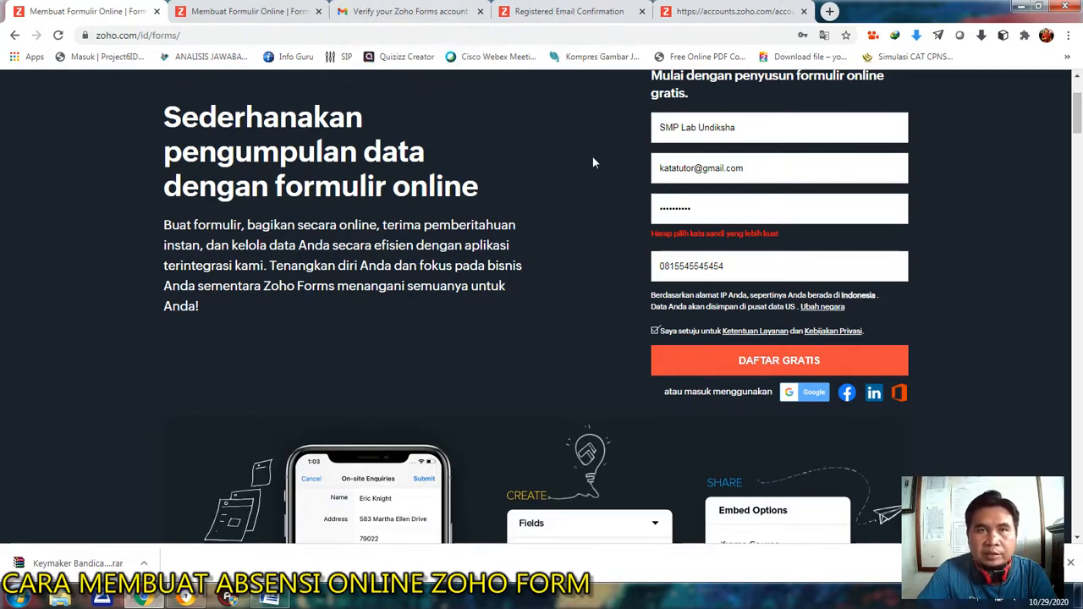
click(376, 8)
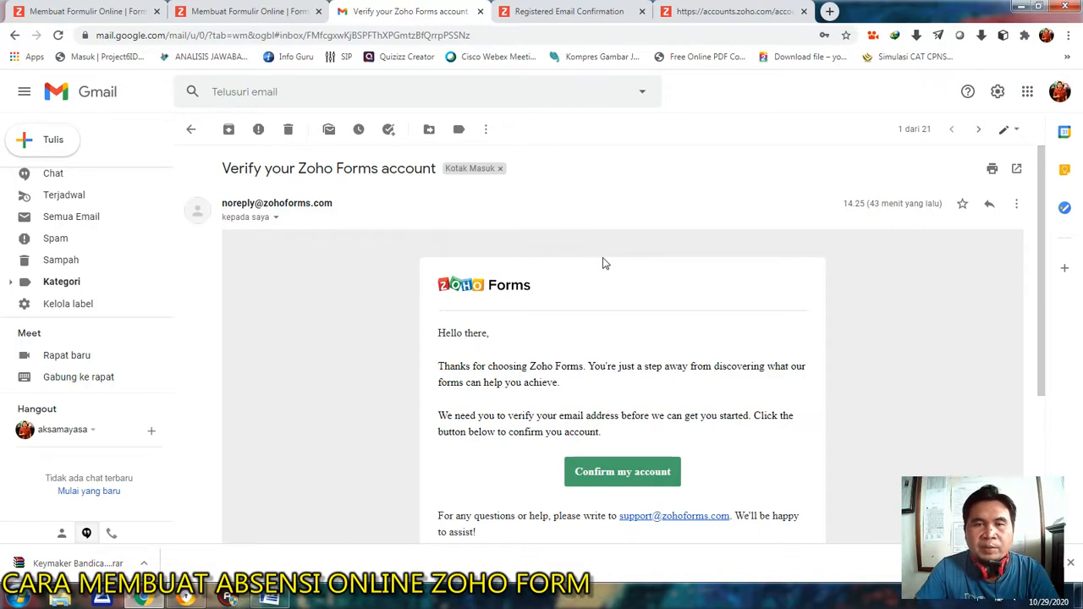
scroll(686, 302, down, 3)
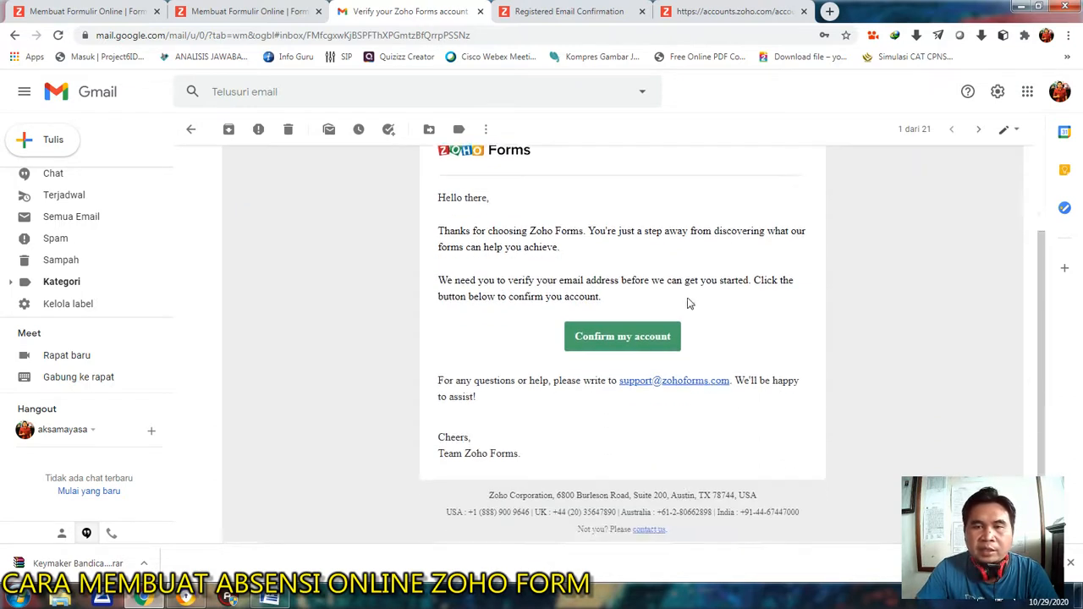
click(623, 338)
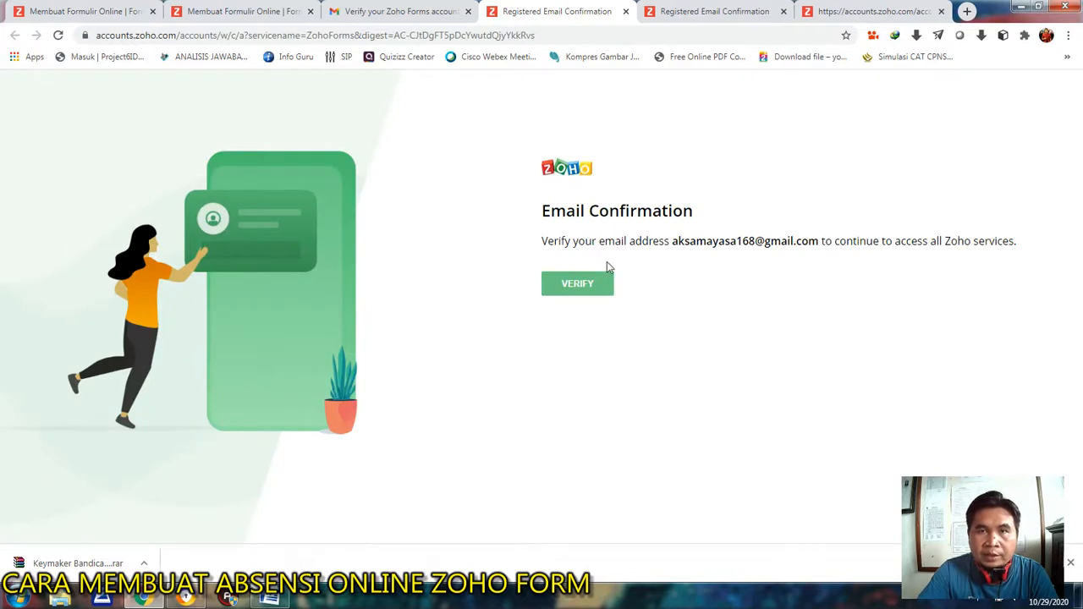
click(575, 287)
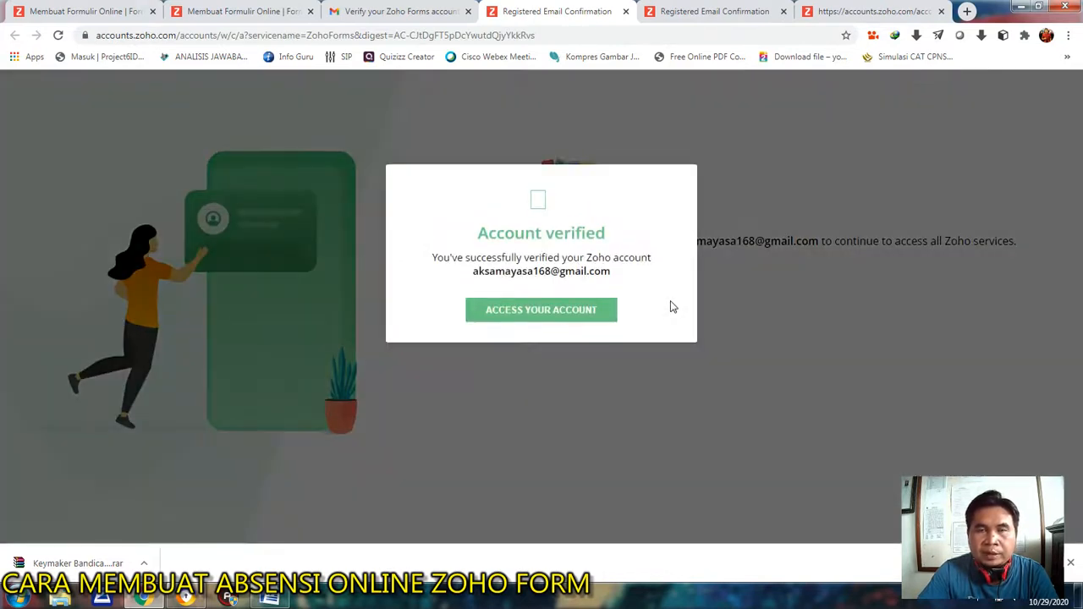
click(540, 313)
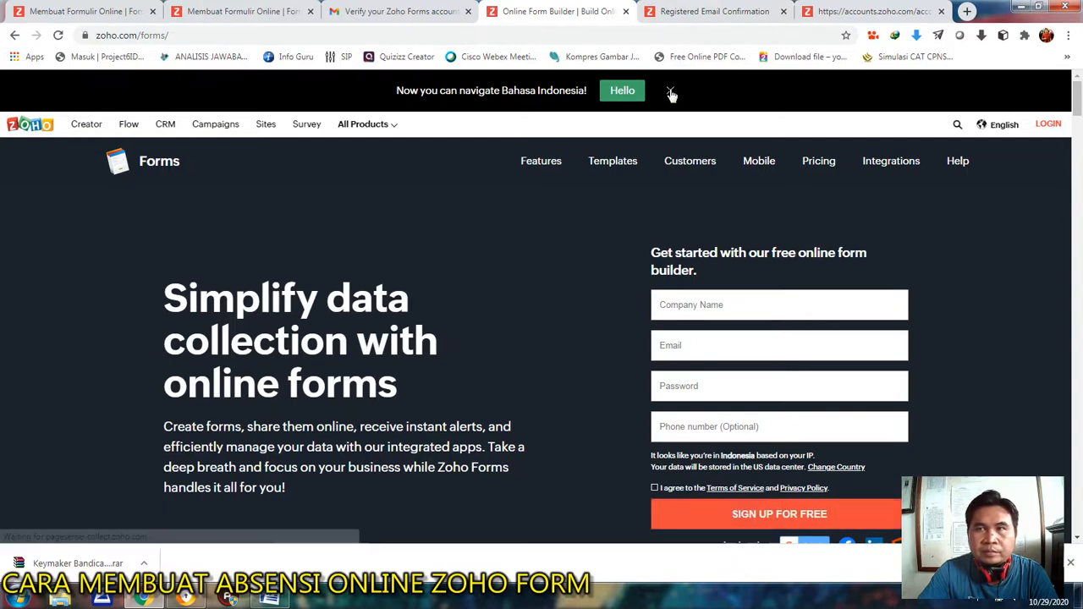
Dismiss the Bahasa Indonesia language banner and close the leftover e-mail confirmation and unconfirmed-account pages.
click(669, 91)
click(783, 12)
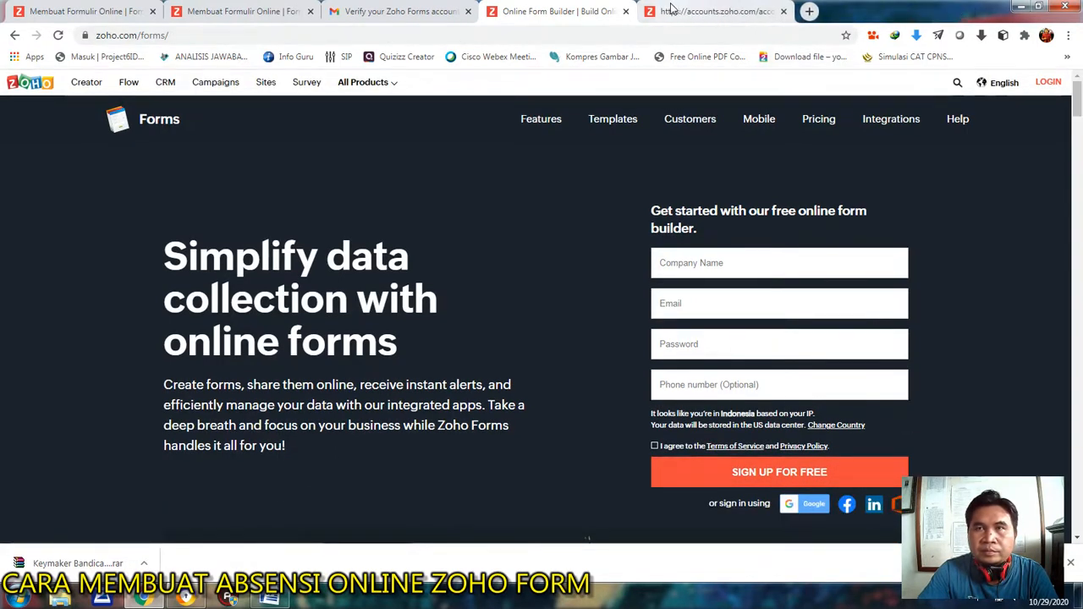
click(738, 10)
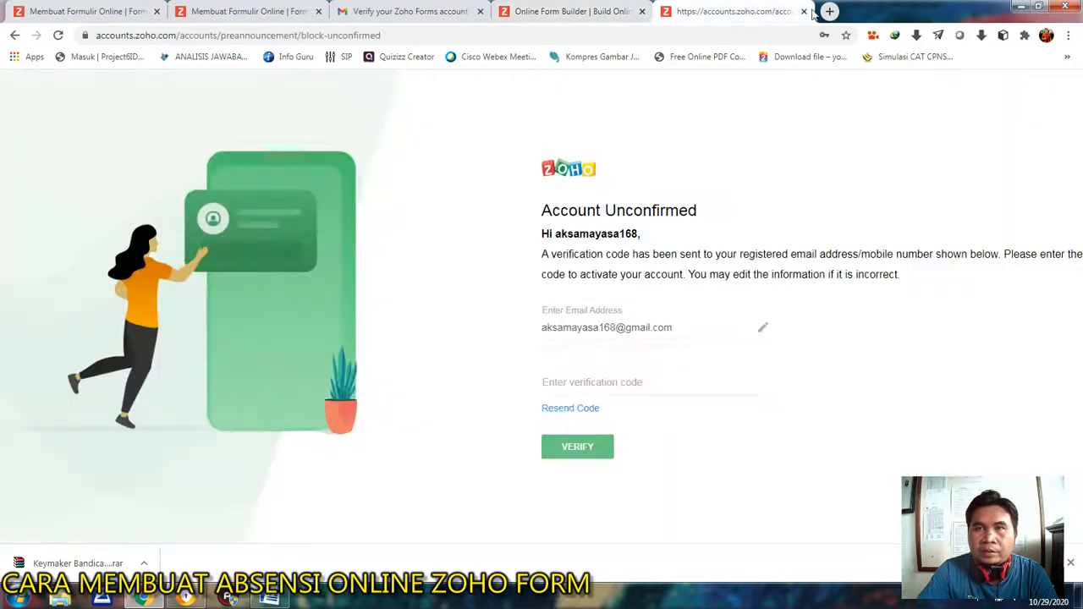
click(803, 11)
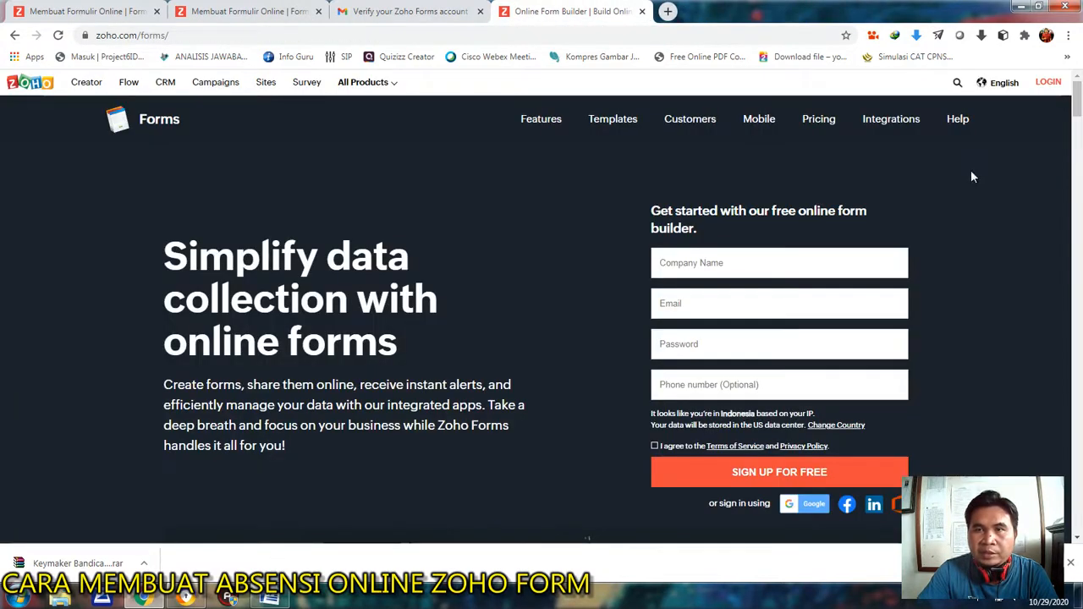
Open the Zoho Forms login page and submit the e-mail address of the verified account.
click(1047, 83)
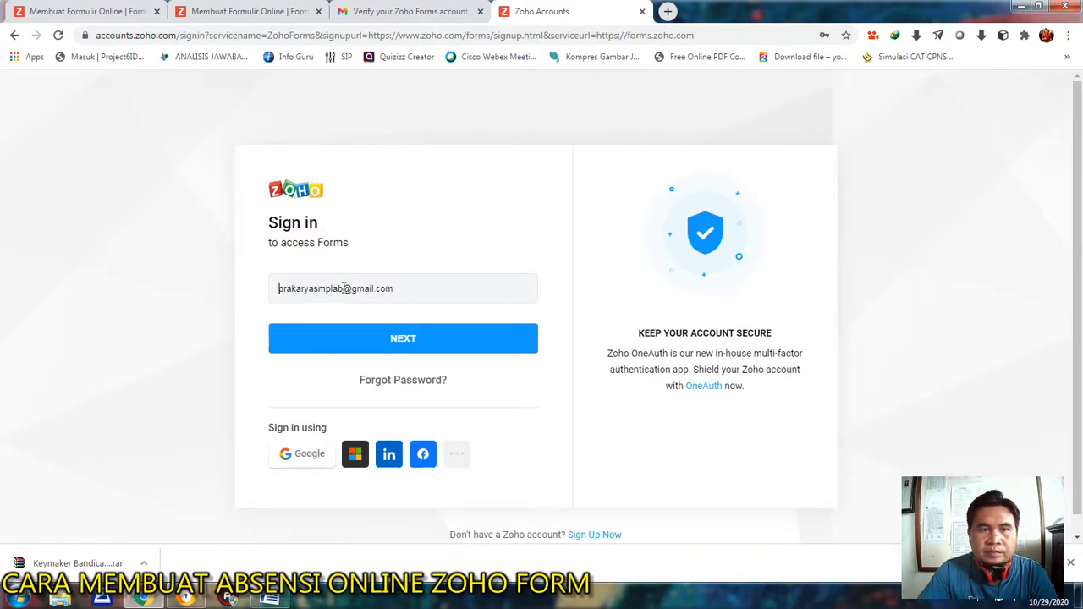
drag(344, 288, 259, 290)
key(Delete)
key(Delete)
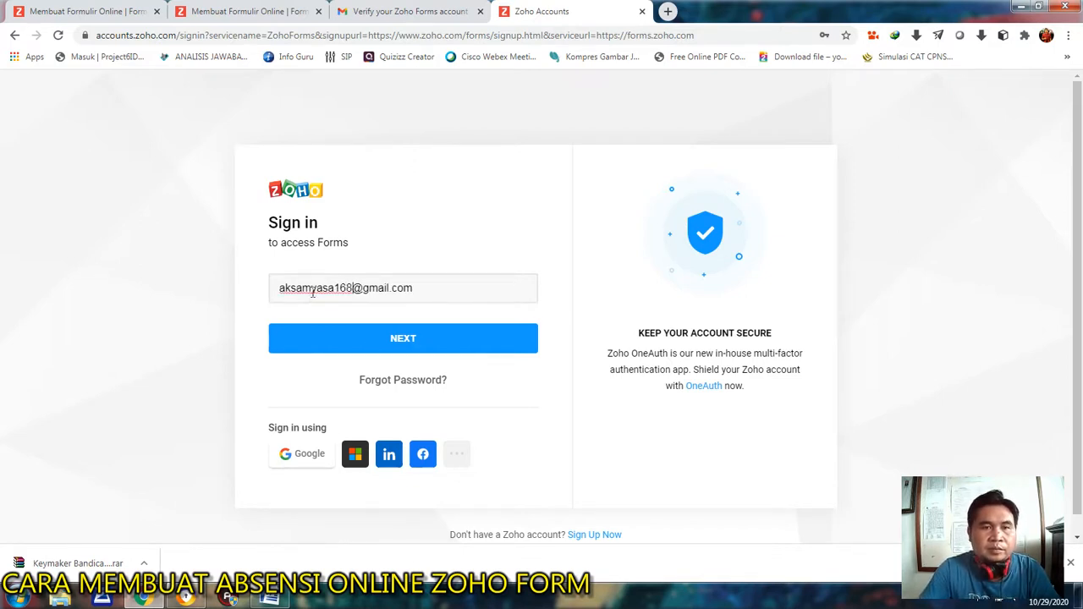
click(426, 346)
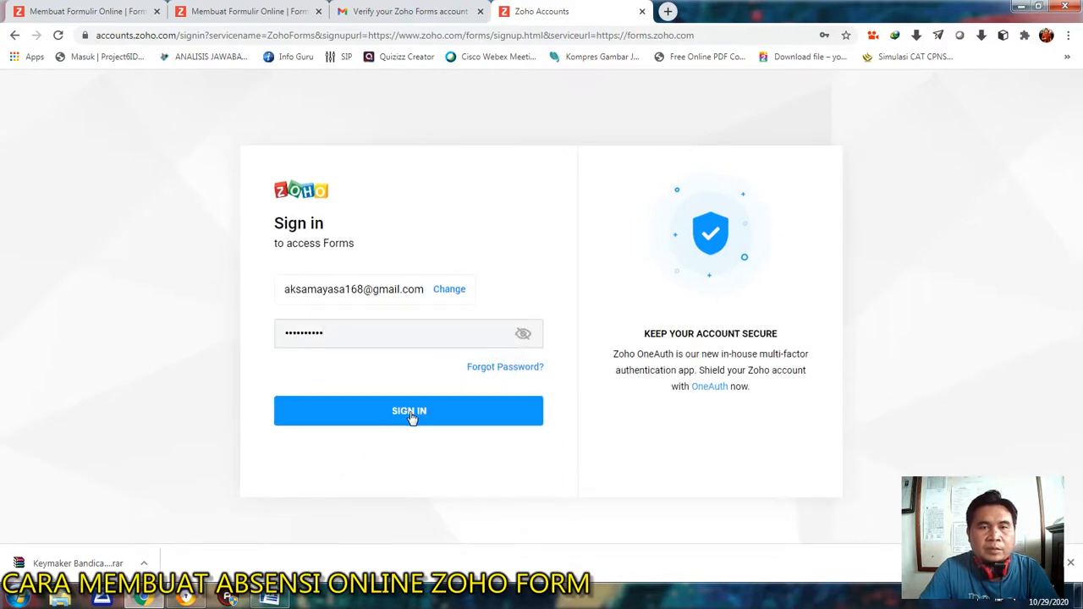
Sign in with the account password and postpone setting up two-factor authentication.
drag(334, 336, 241, 332)
text(•)
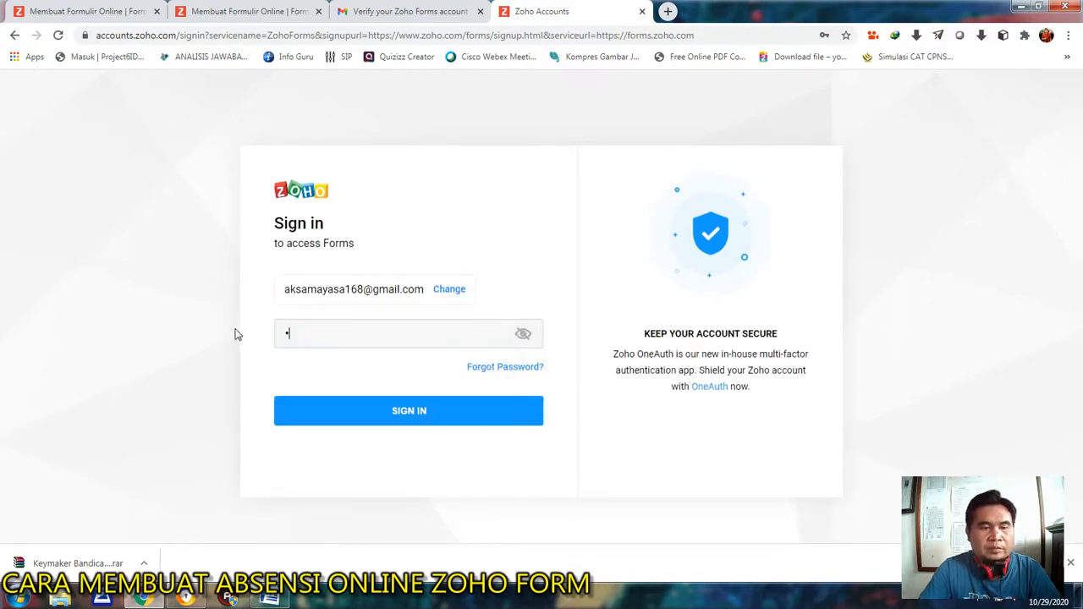
text(••••••)
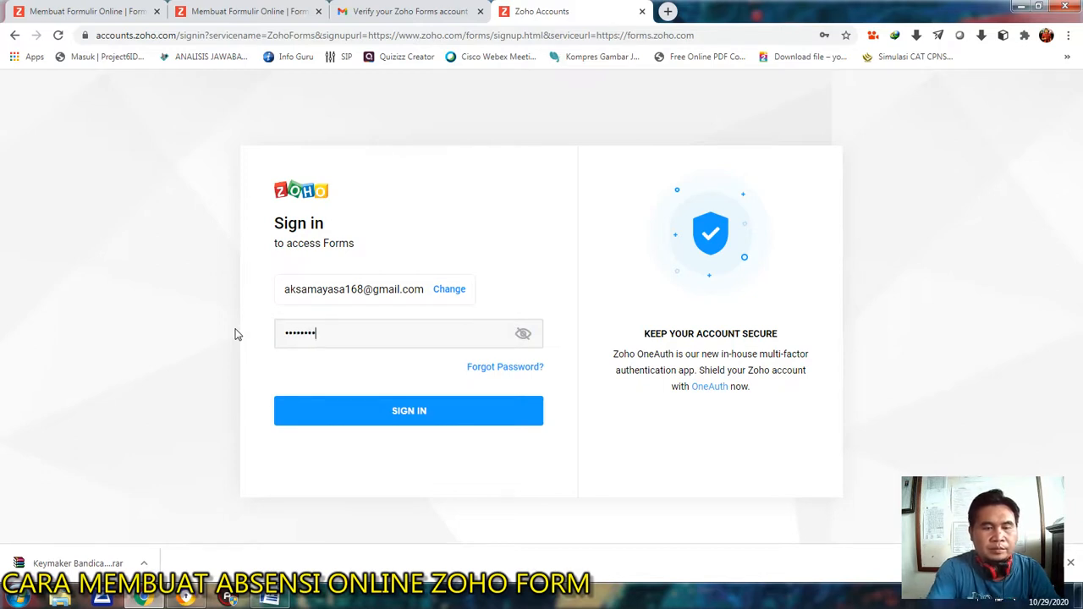
text(•)
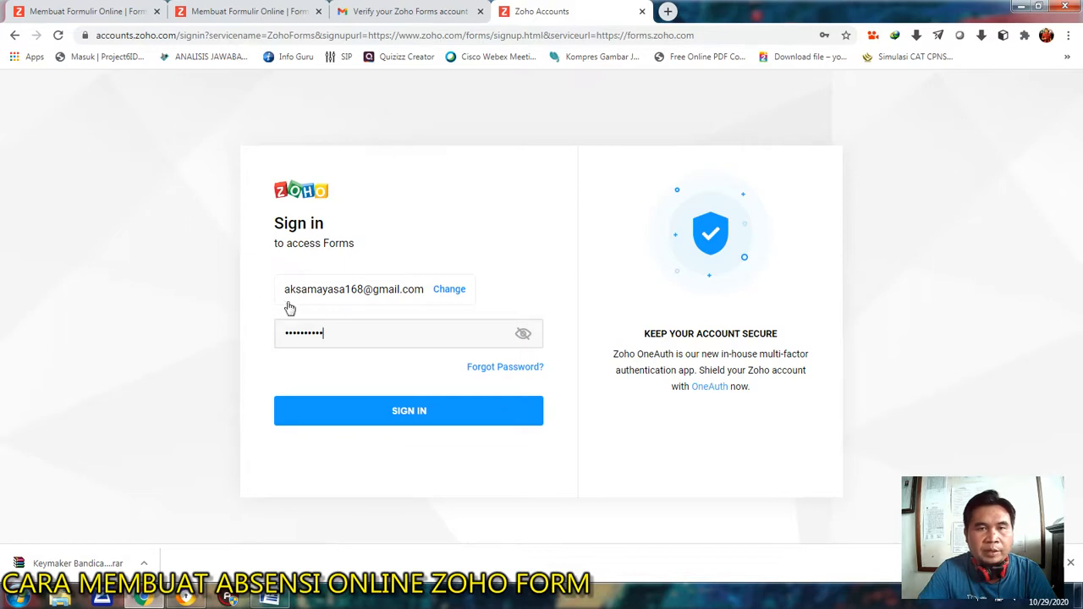
click(427, 413)
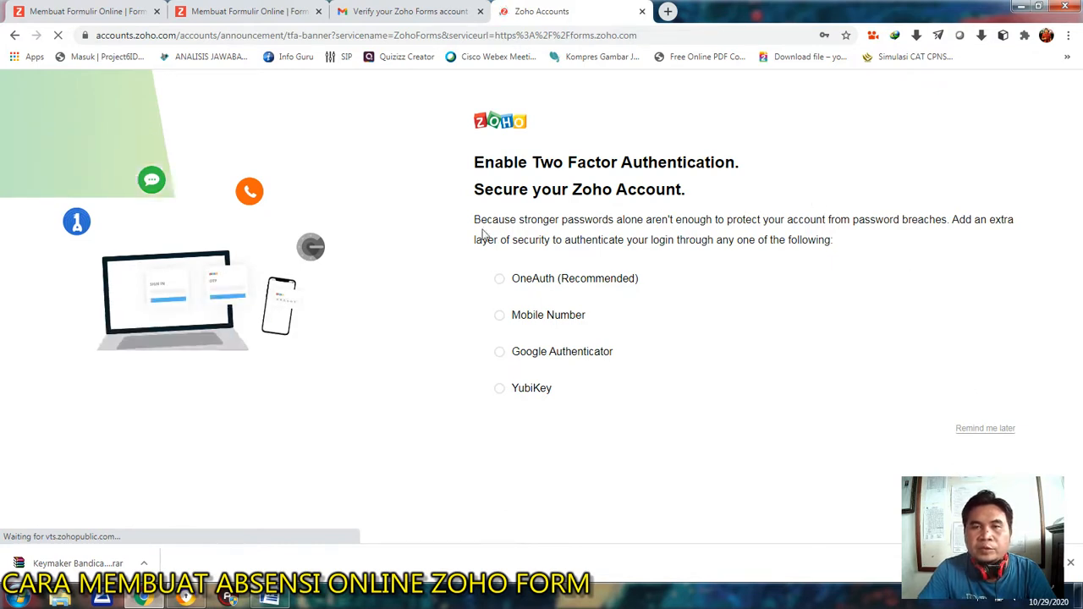
click(986, 428)
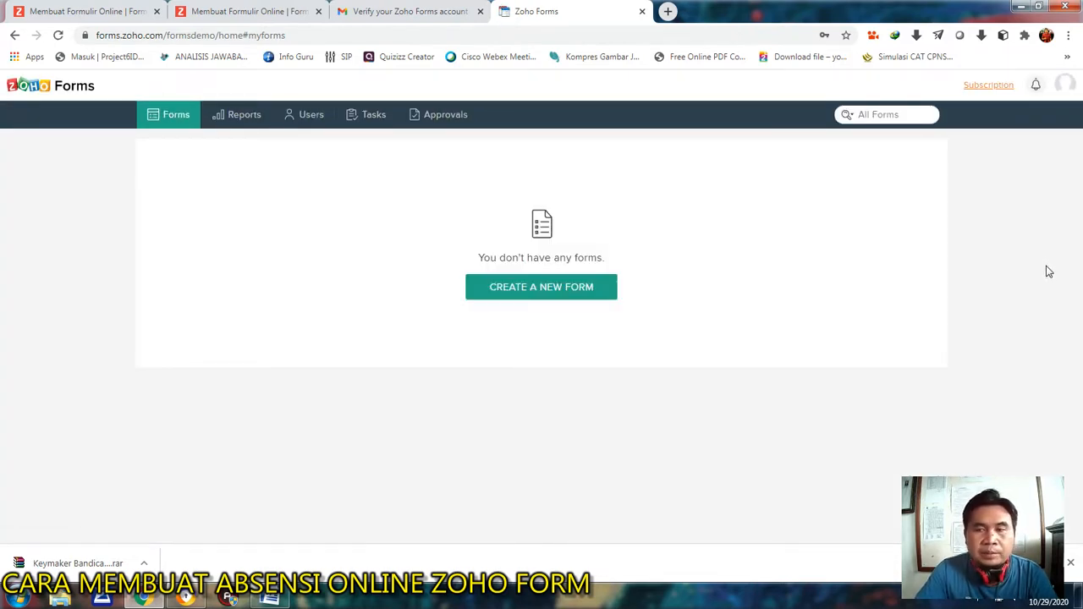
Start a new blank form and name it "Daftar Hadir Kelas Online IPA".
click(1070, 562)
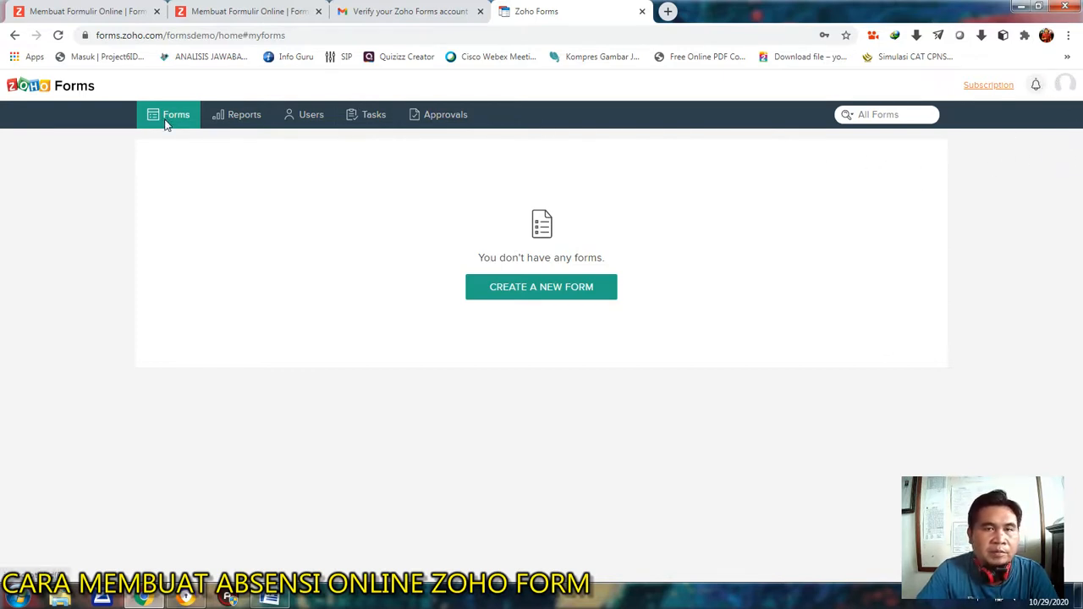
click(546, 290)
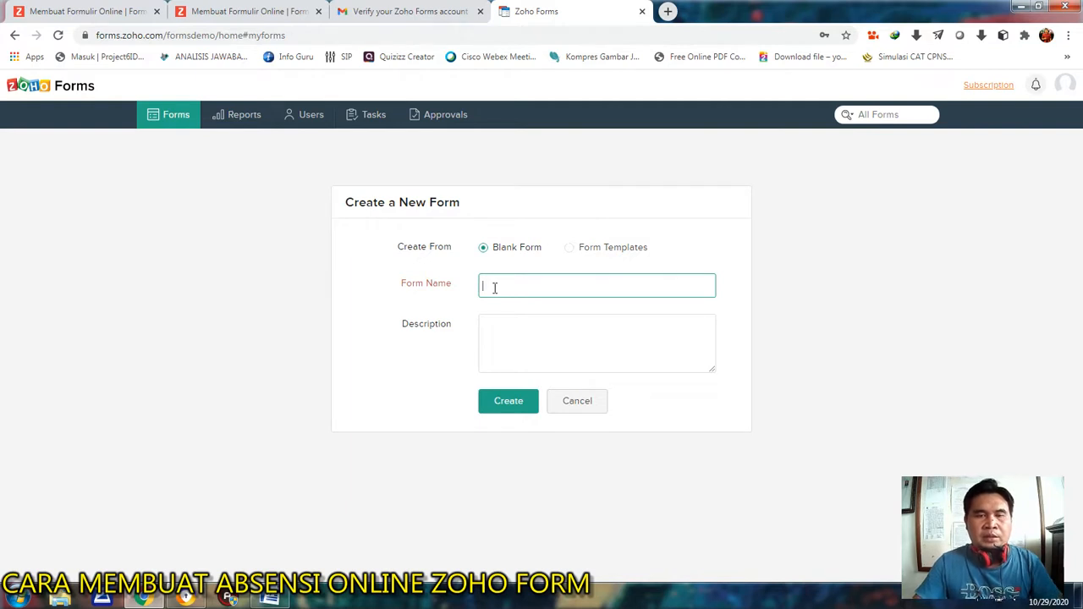
text(Daftar Hadir IP)
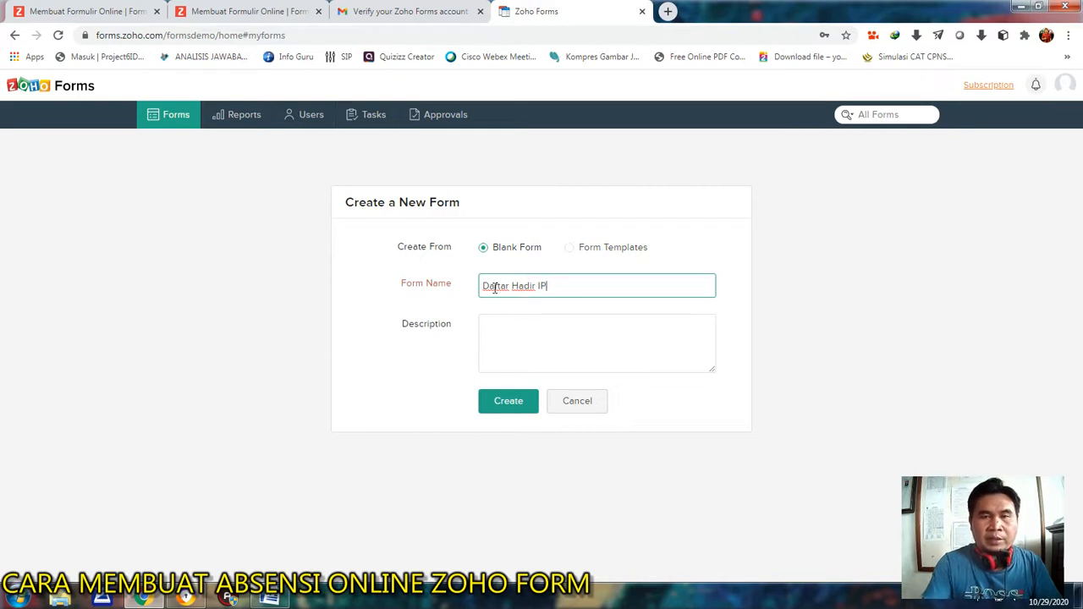
key(BackSpace)
key(BackSpace)
text(Kelas Online IPA)
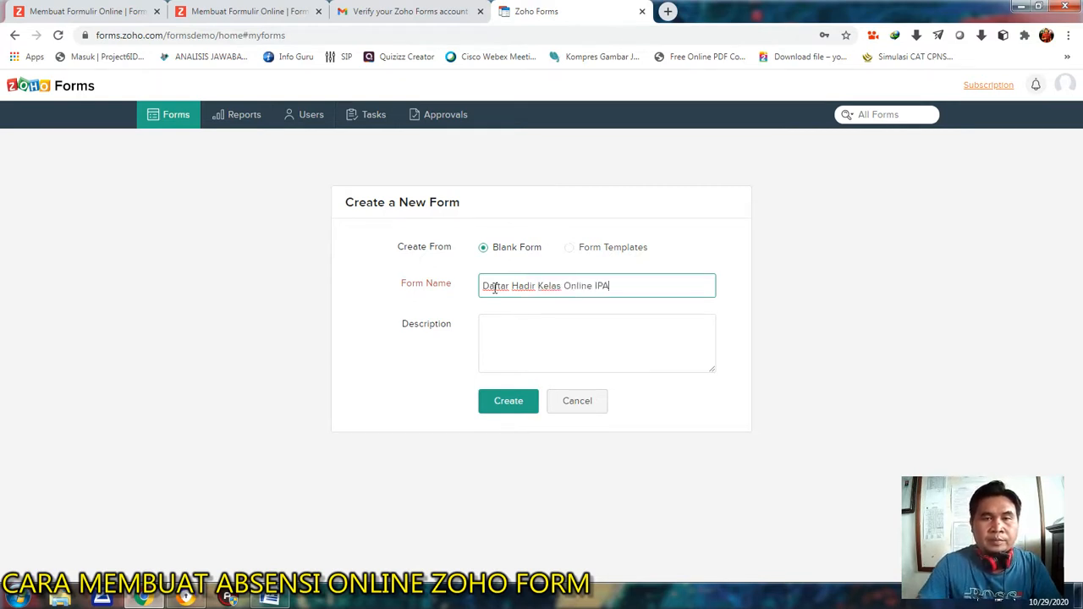
Enter the form description "Berikut merupakan Daftar HAdir Kelas Online IPA SMP Lab Undiksha Semester Ganjil 2020".
click(502, 327)
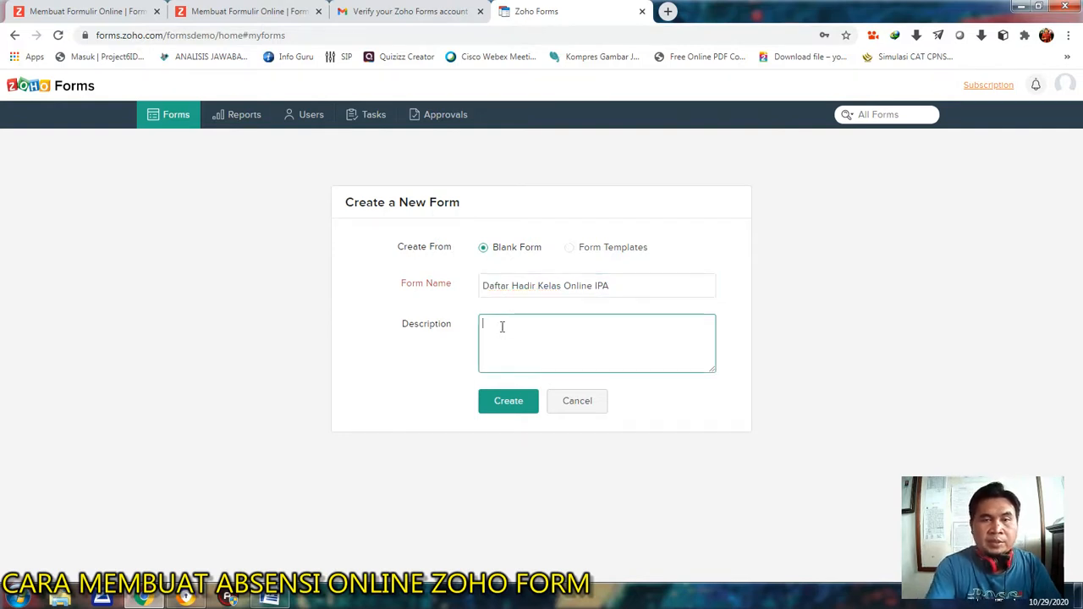
text(Berikut merupakan Daftar HAdir Kelas )
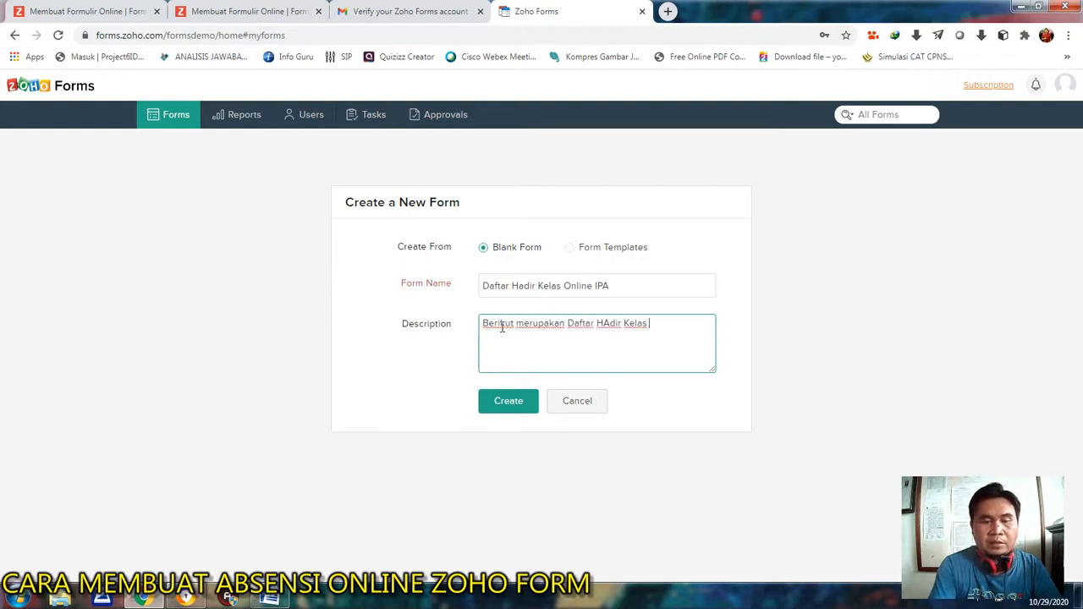
text(Online IPA SMP)
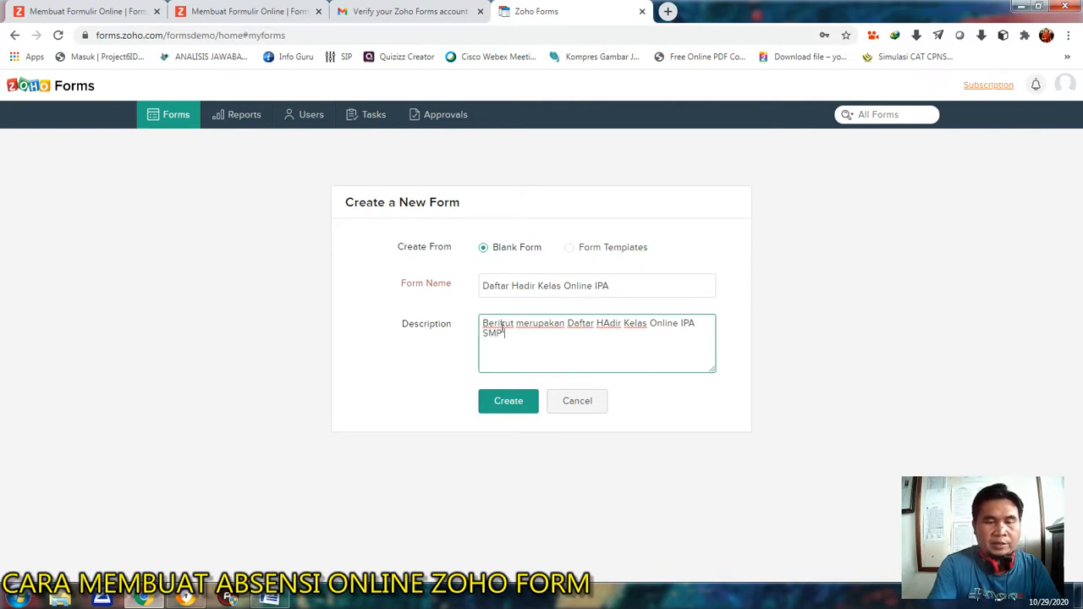
text( Lab Undiksha )
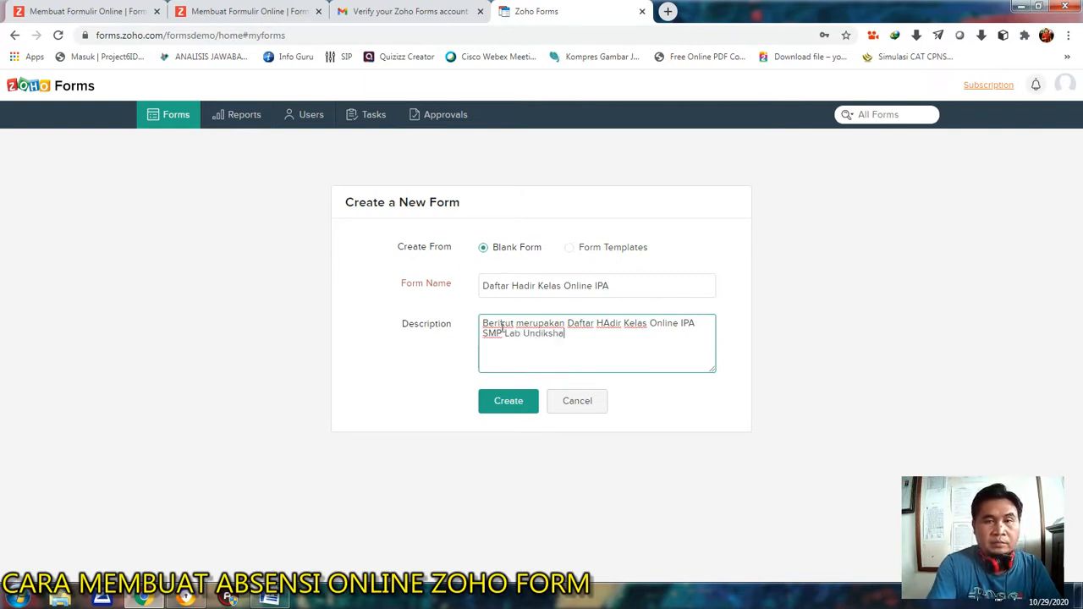
text(Semester Ganjil )
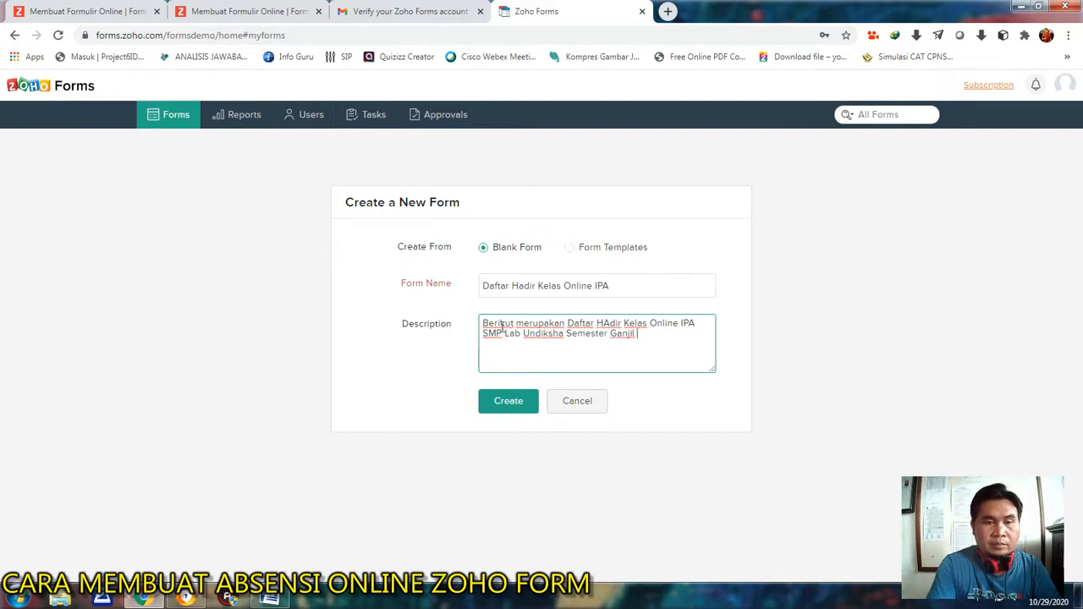
text(2020)
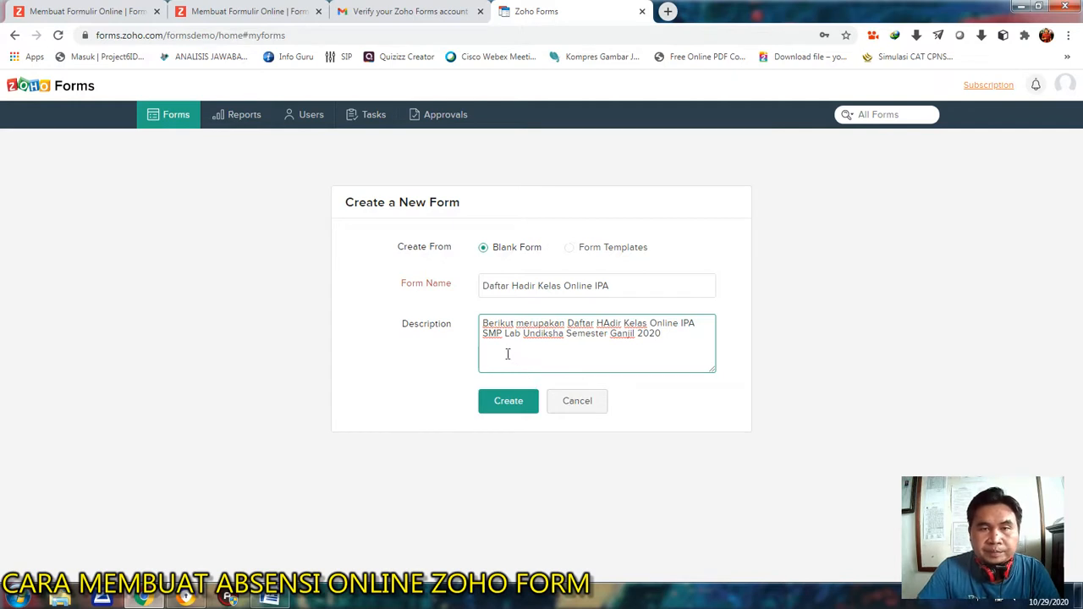
Correct "HAdir" to "Hadir" in the description and create the form.
click(608, 322)
key(BackSpace)
text(a)
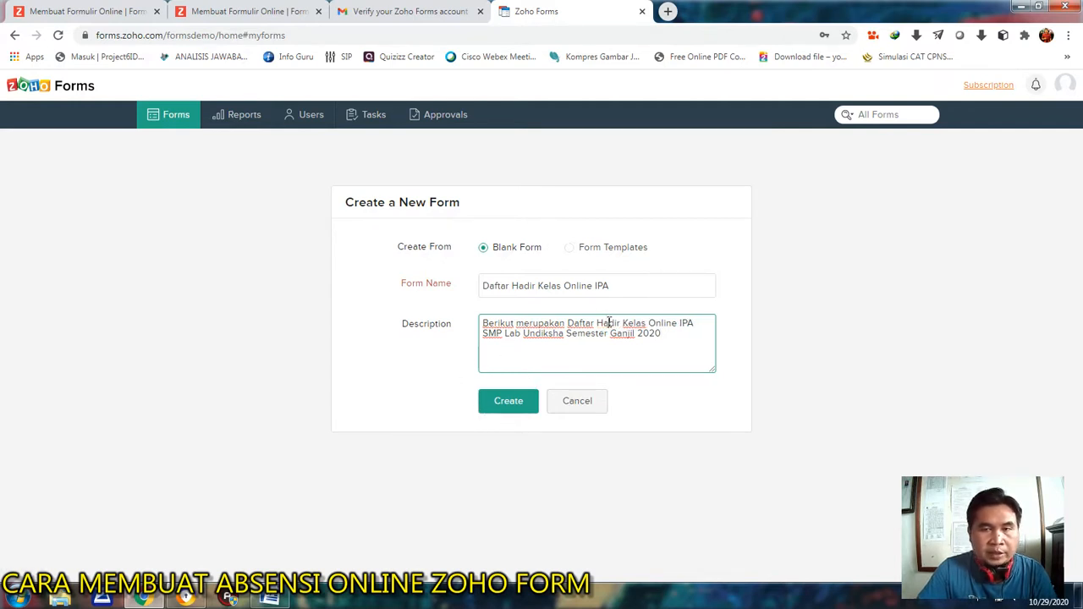
click(512, 401)
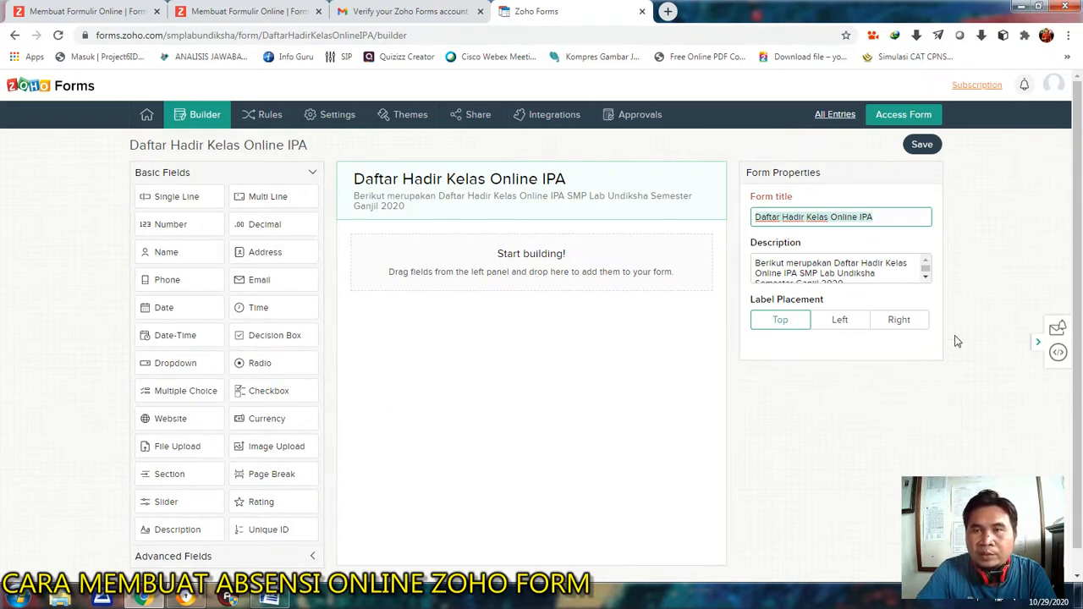
click(790, 217)
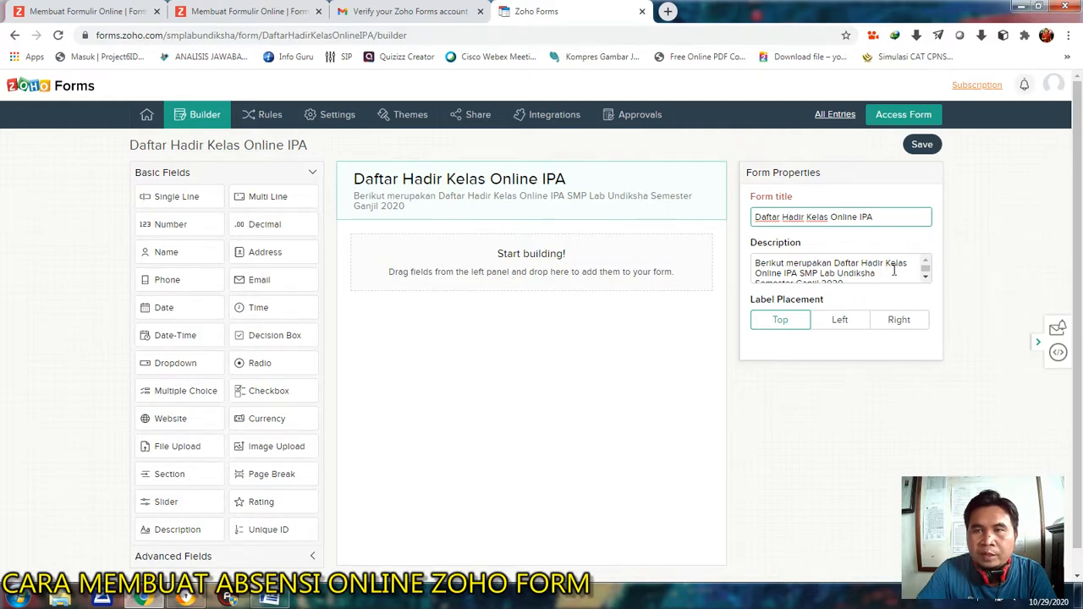
scroll(870, 268, down, 1)
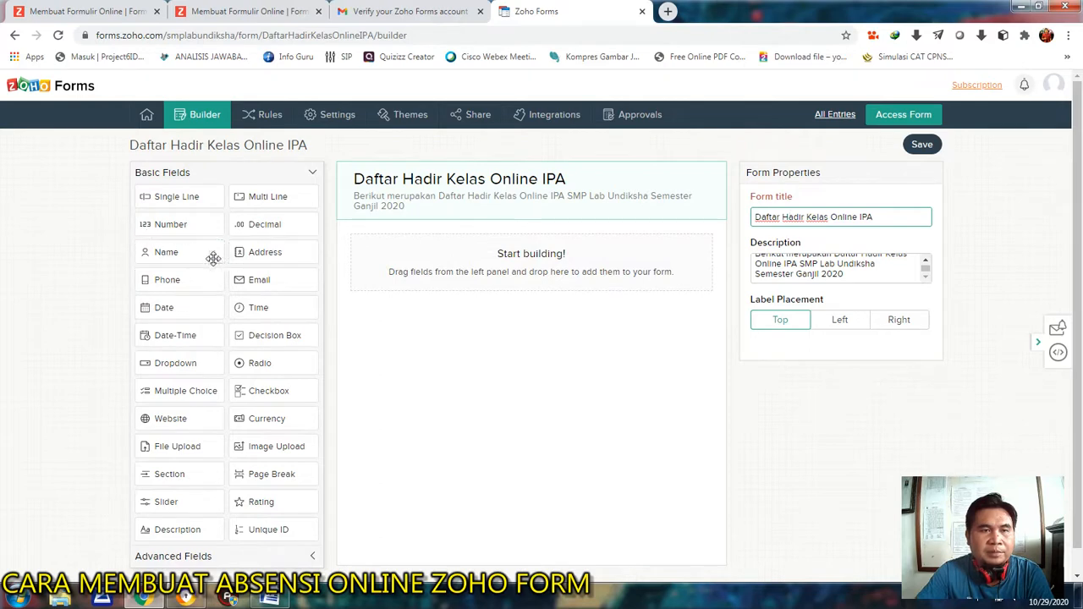
drag(174, 252, 372, 250)
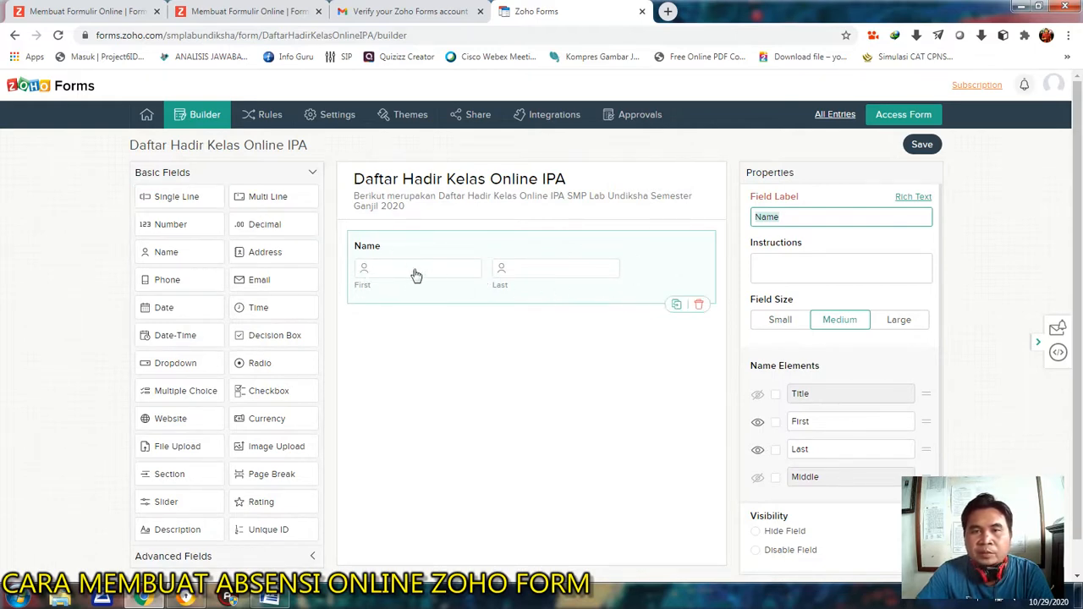
click(700, 306)
click(584, 337)
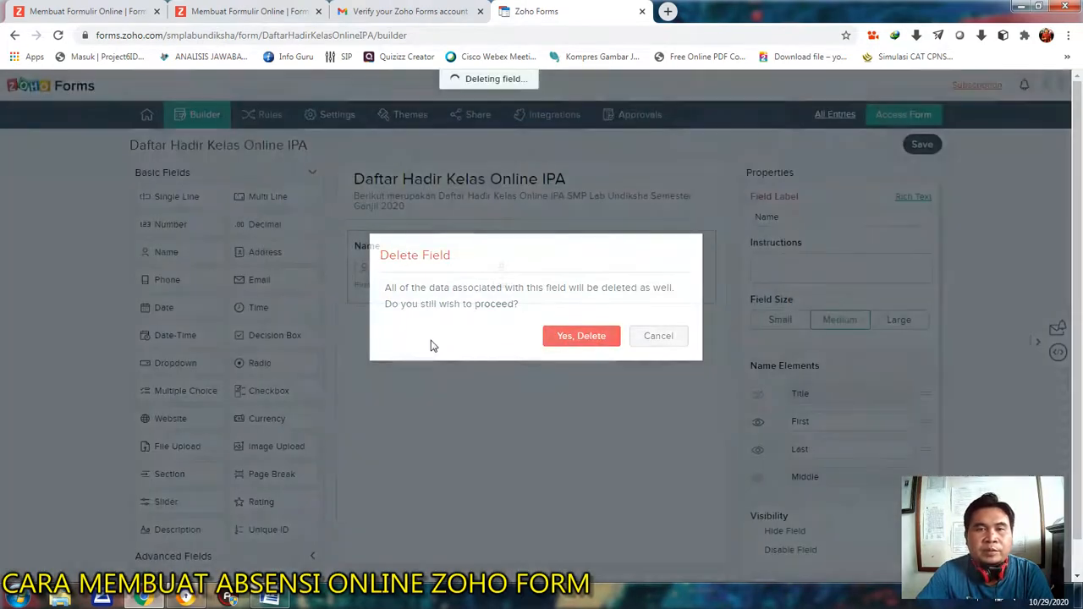
Add a Single Line field to the form, label it "Nama" and make it mandatory.
drag(165, 199, 474, 254)
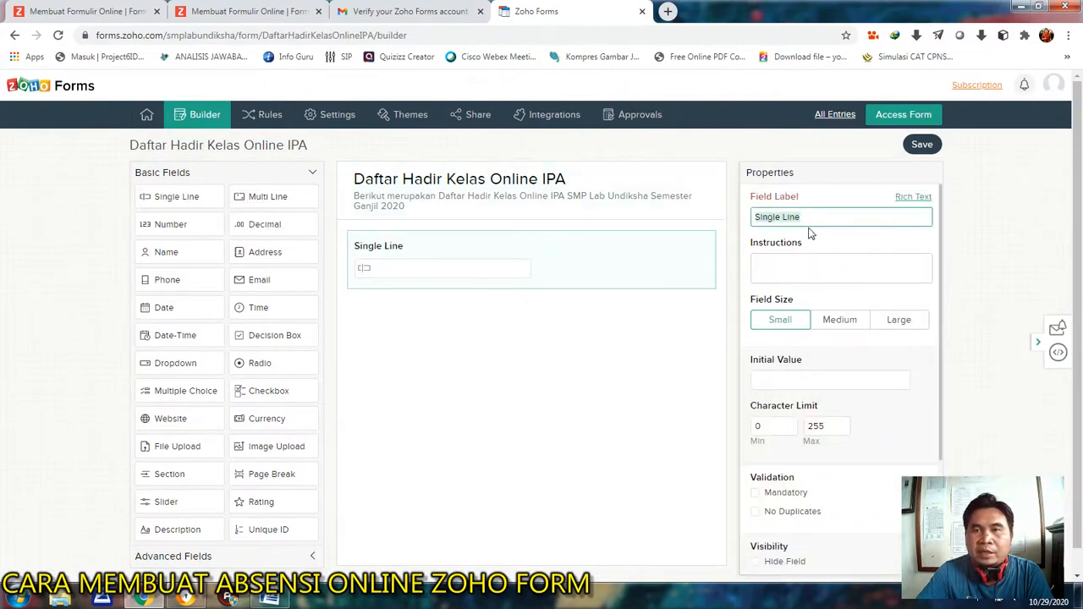
drag(806, 218, 751, 218)
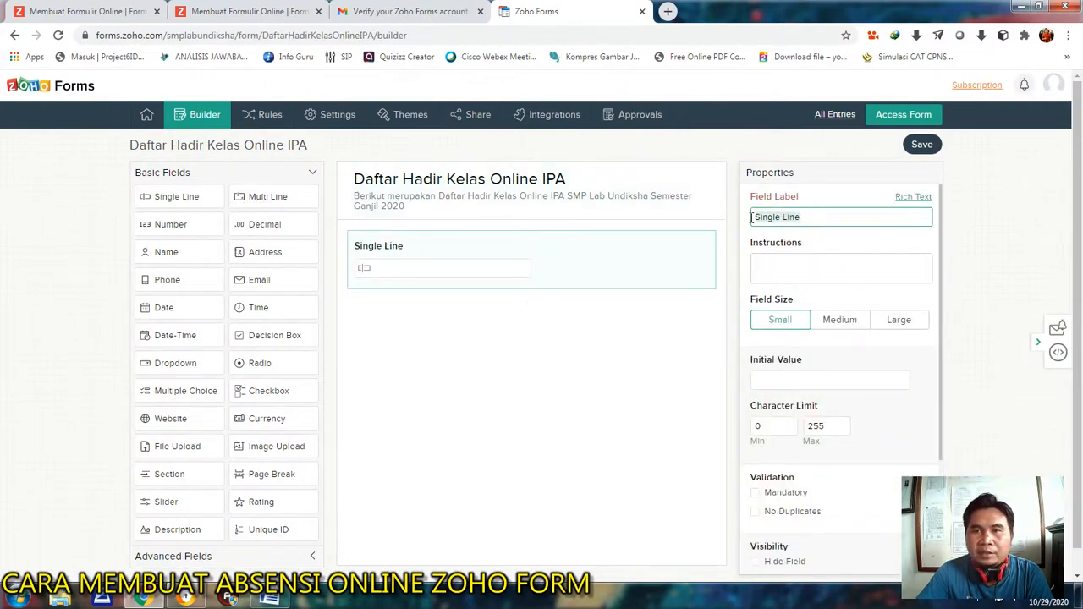
text(Nama)
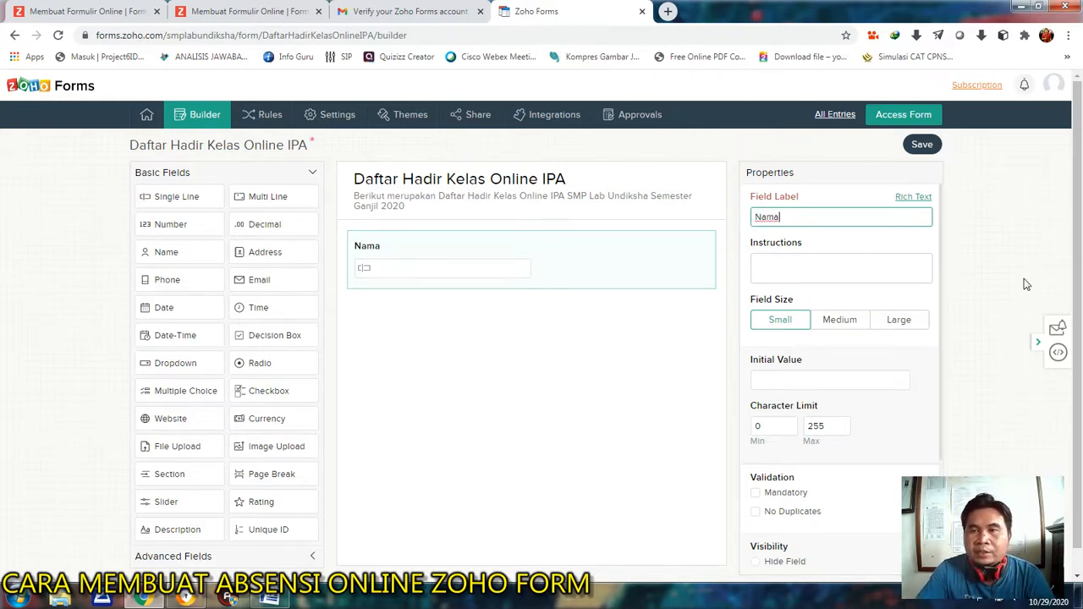
drag(1080, 158, 1082, 207)
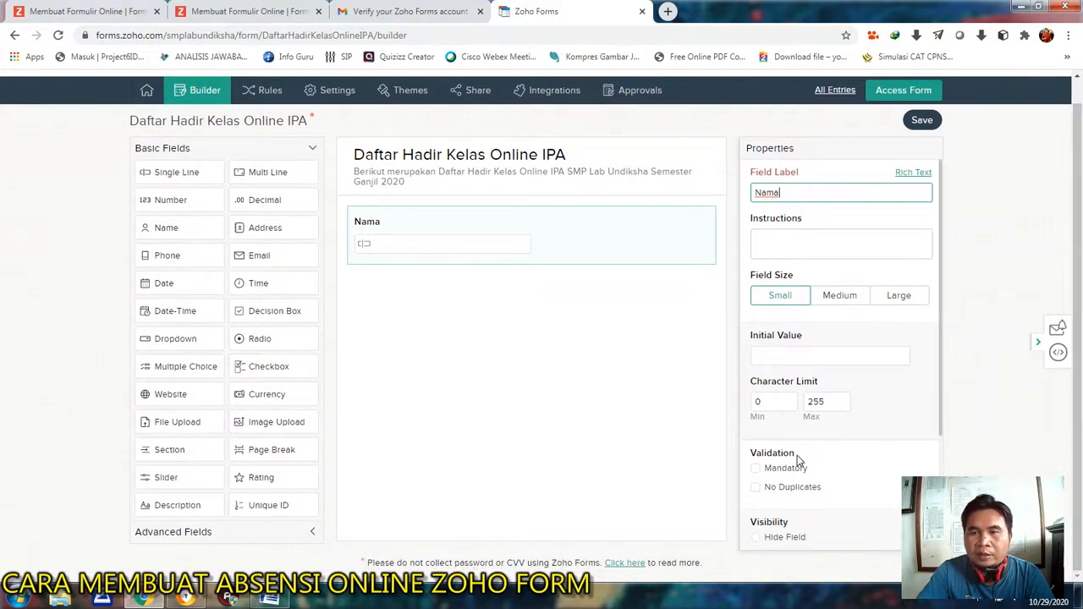
scroll(851, 423, down, 2)
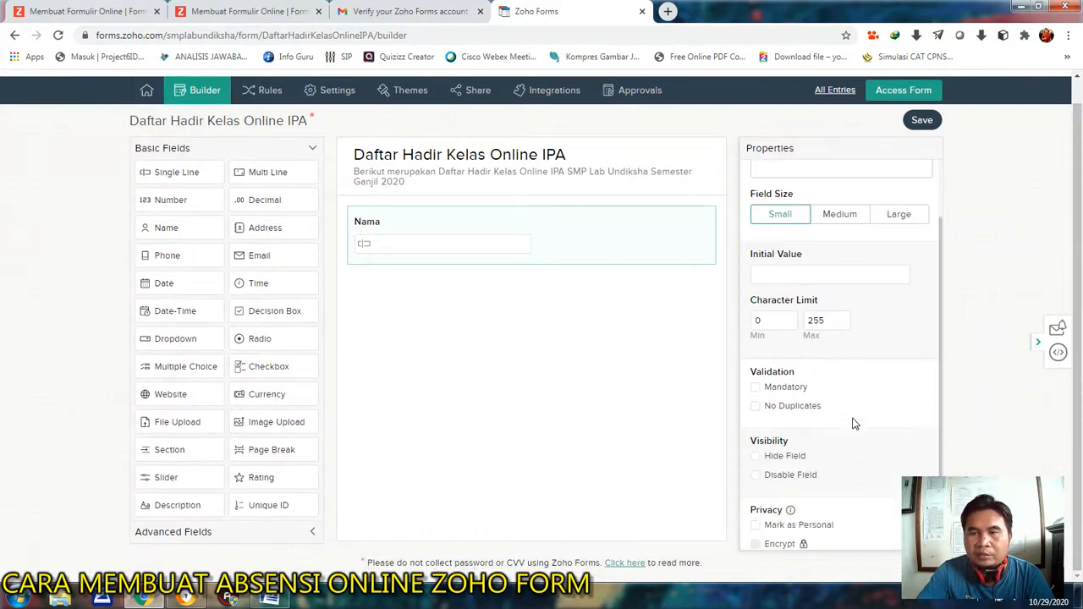
click(756, 388)
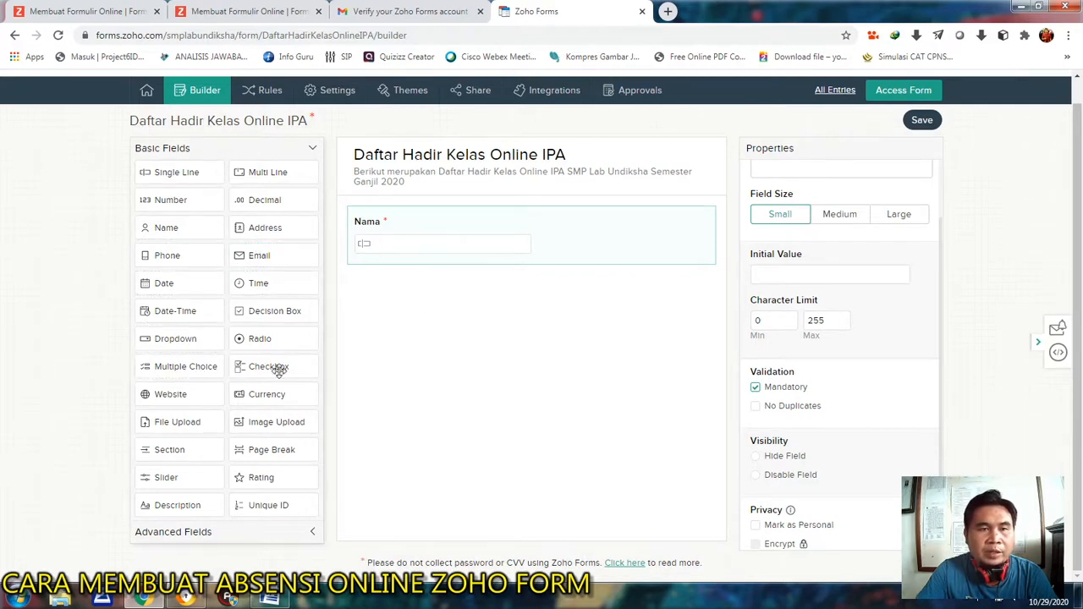
Add a mandatory Dropdown field labelled "Kelas" below the Nama field, with the choices 7, 8 and 9.
drag(177, 338, 405, 290)
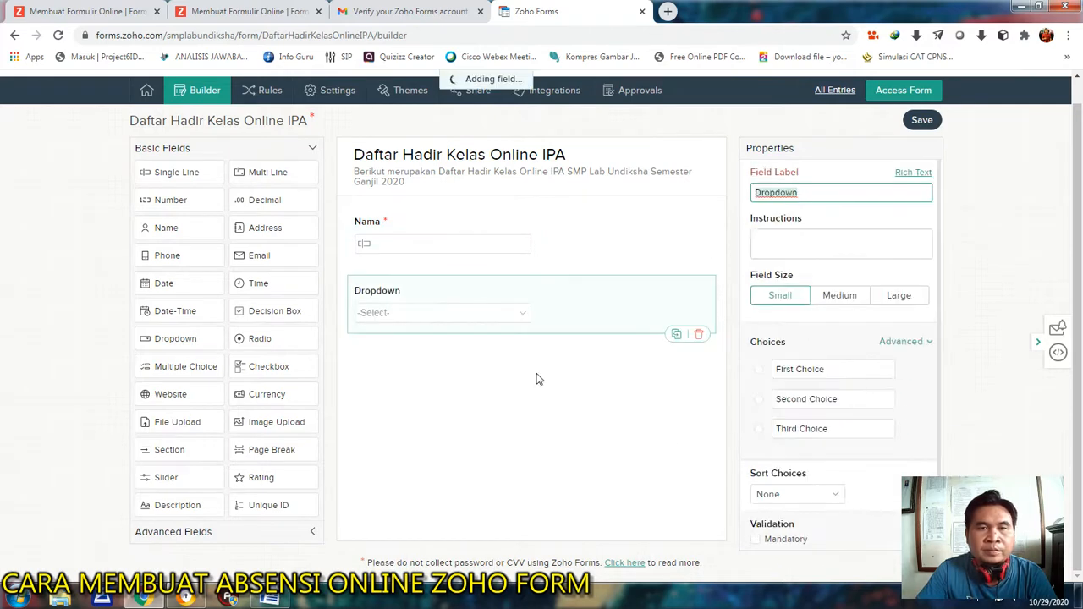
text(Kelas)
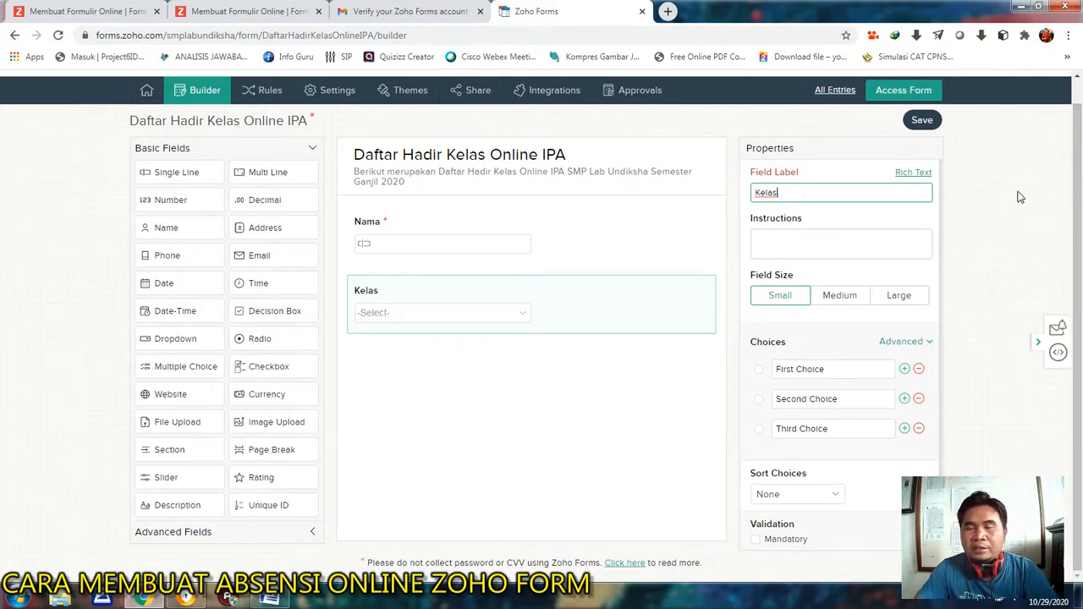
drag(832, 368, 764, 370)
text(7)
drag(847, 395, 770, 404)
text(8)
drag(835, 428, 760, 428)
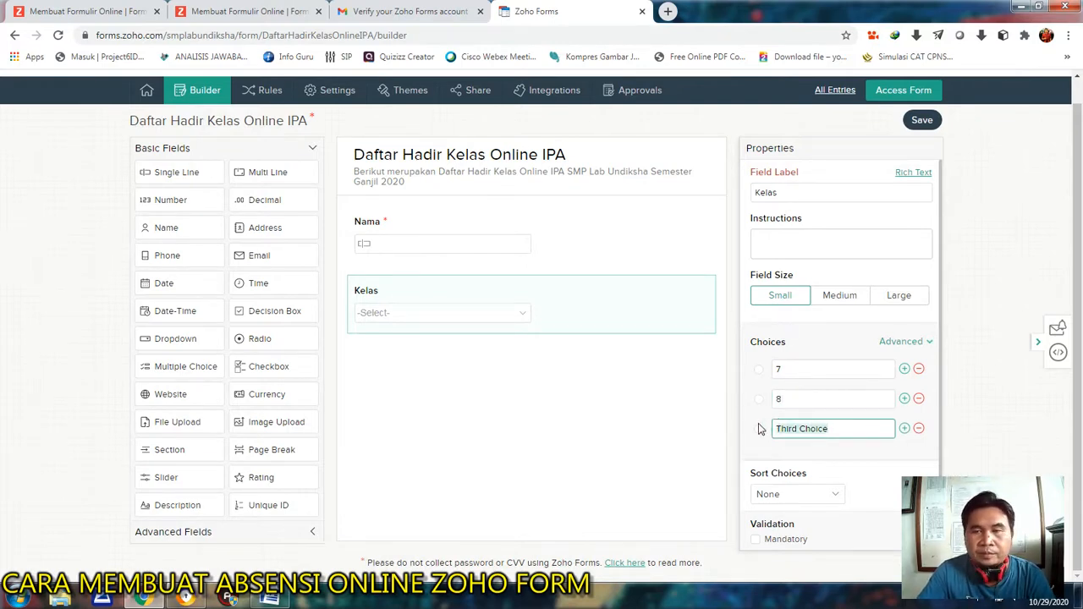
text(9)
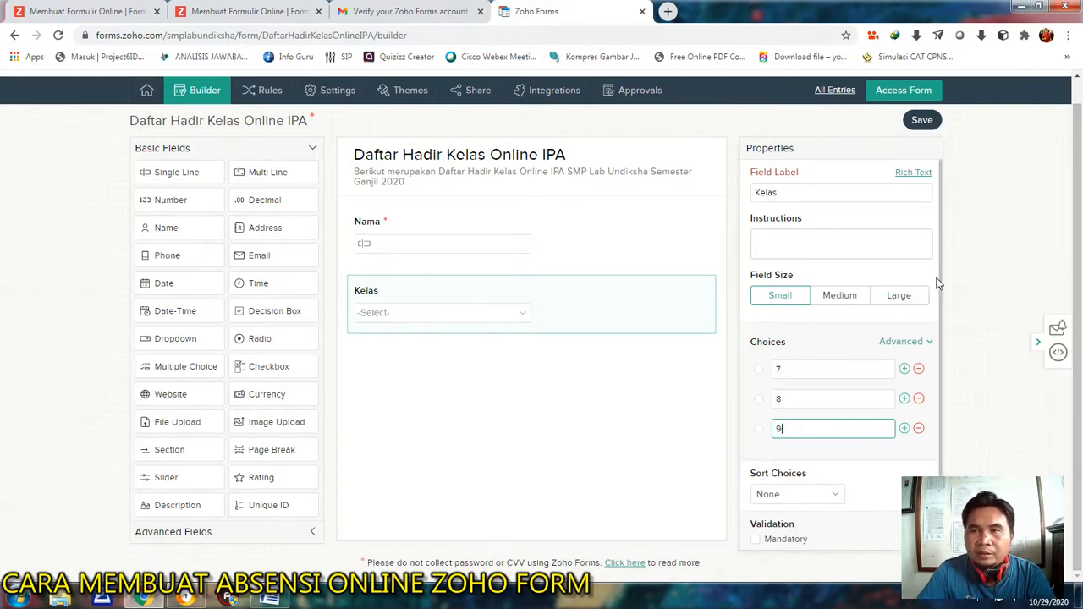
scroll(918, 307, down, 1)
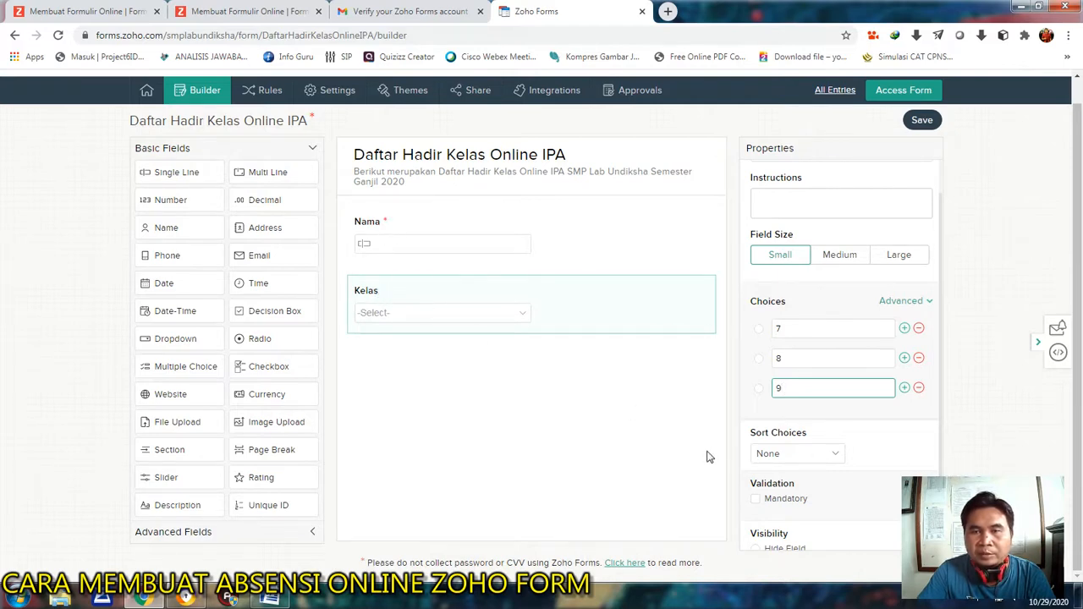
click(755, 499)
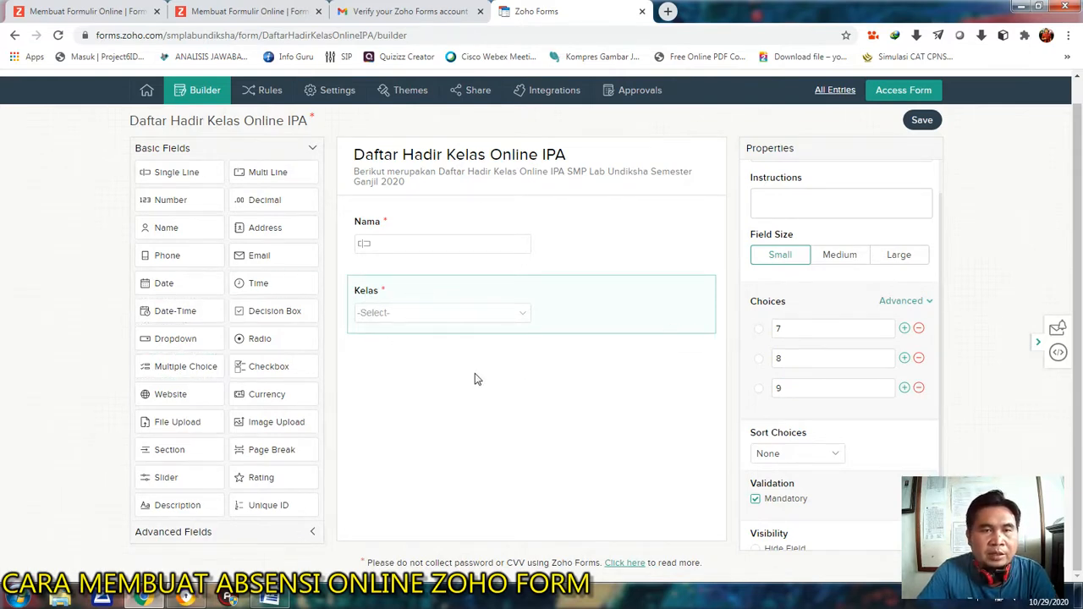
Add a Dropdown field labelled "No. Absen" below the Kelas field and set its three choices to 1, 2 and 3.
drag(171, 339, 391, 365)
drag(817, 194, 749, 194)
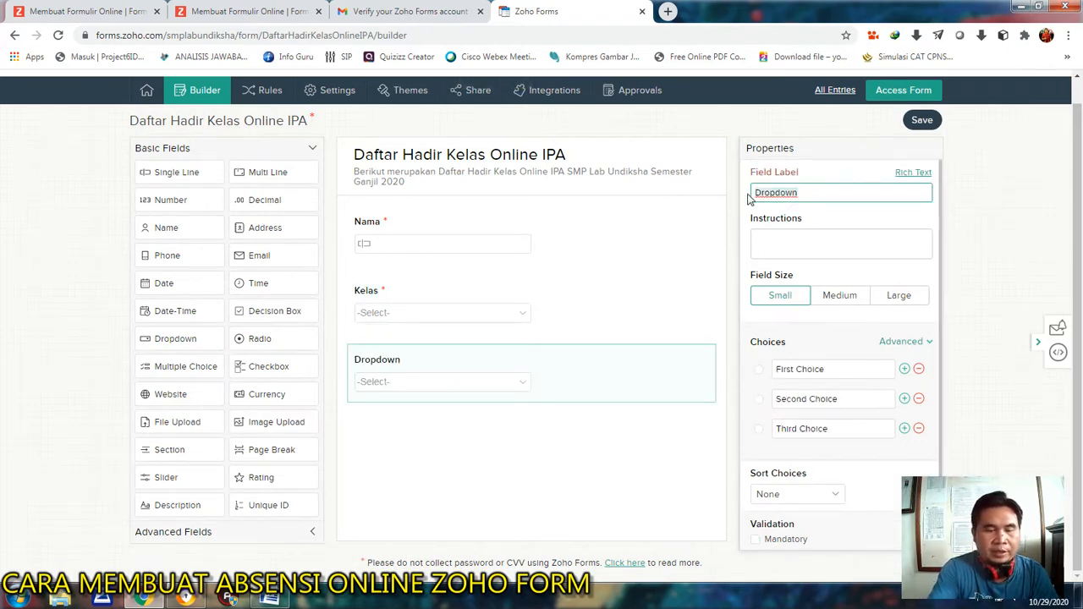
text(No. Absen)
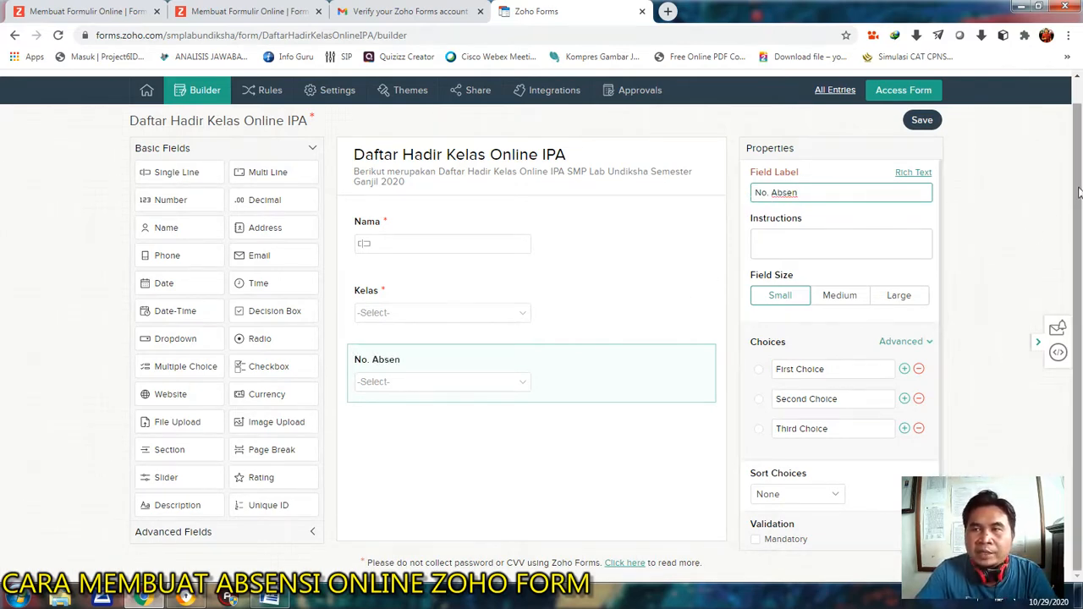
click(839, 373)
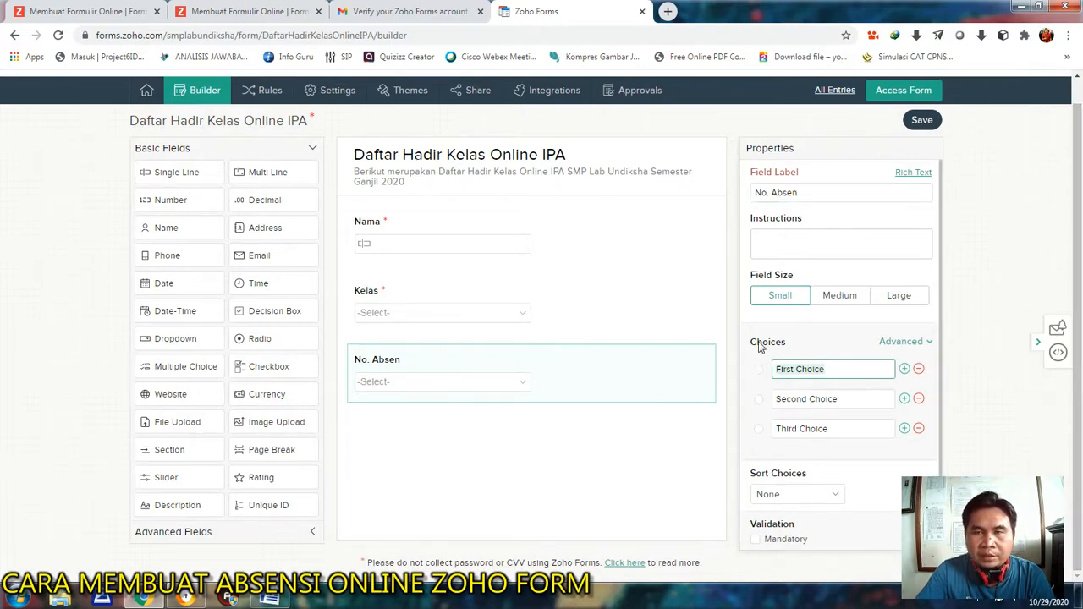
text(1)
click(844, 404)
text(2)
click(837, 428)
text(3)
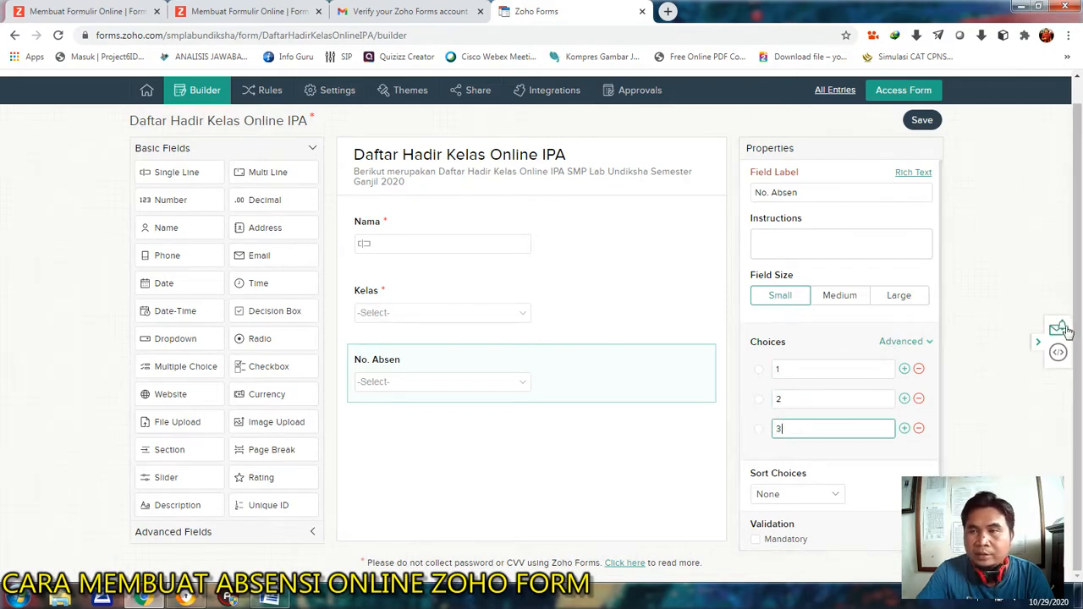
Add seven more choices to the No. Absen dropdown, numbered 4, 5, 6, 7, 8, 9 and 10.
click(904, 429)
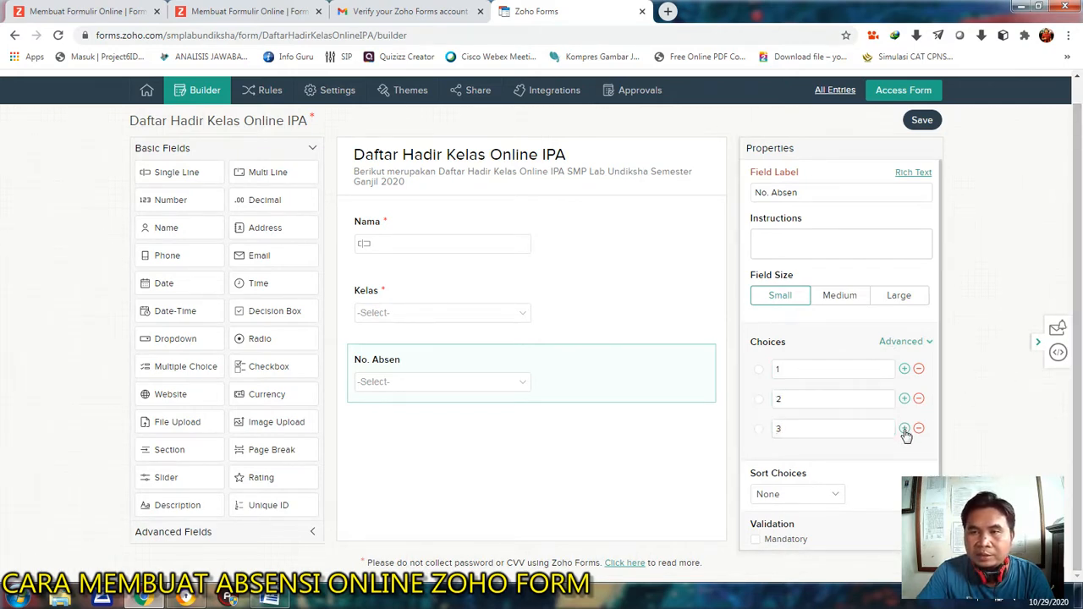
text(4)
click(904, 459)
text(5)
click(904, 489)
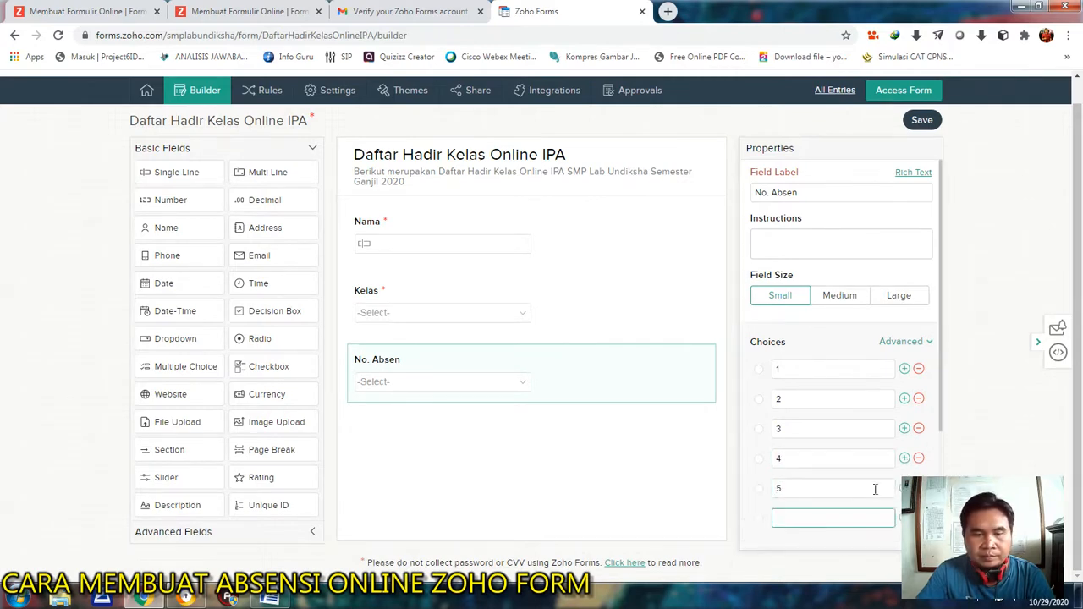
text(6)
scroll(869, 479, down, 2)
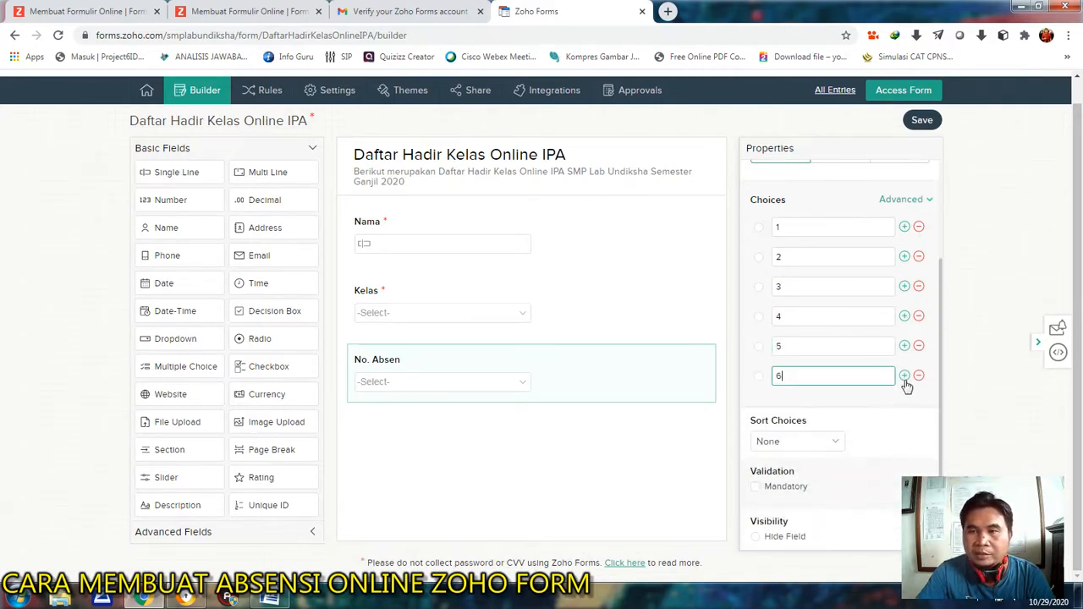
click(903, 375)
text(7)
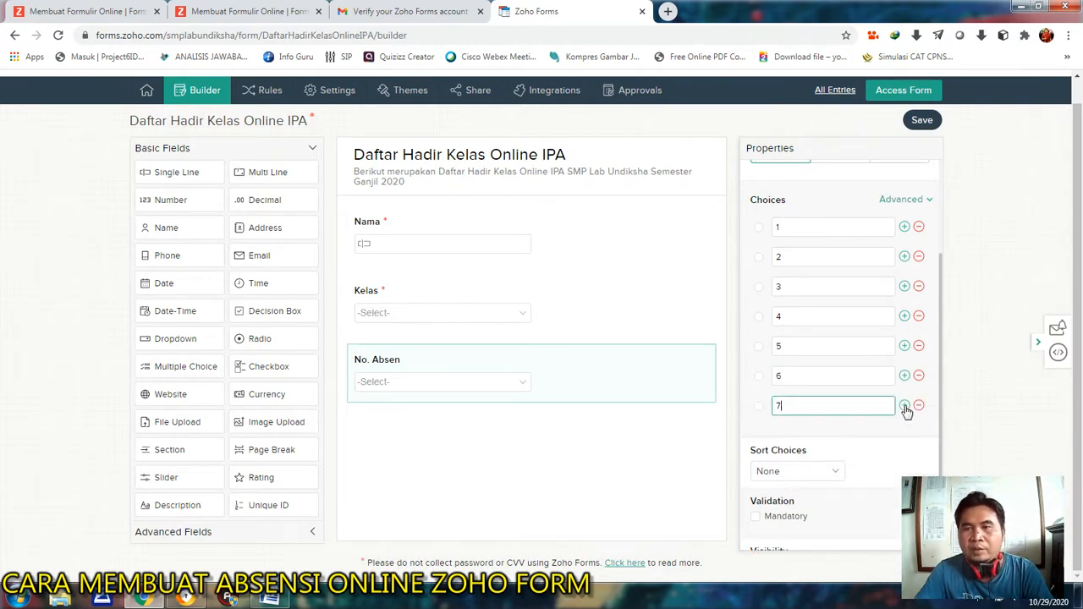
click(905, 406)
text(8)
click(905, 435)
text(9)
click(904, 464)
text(10)
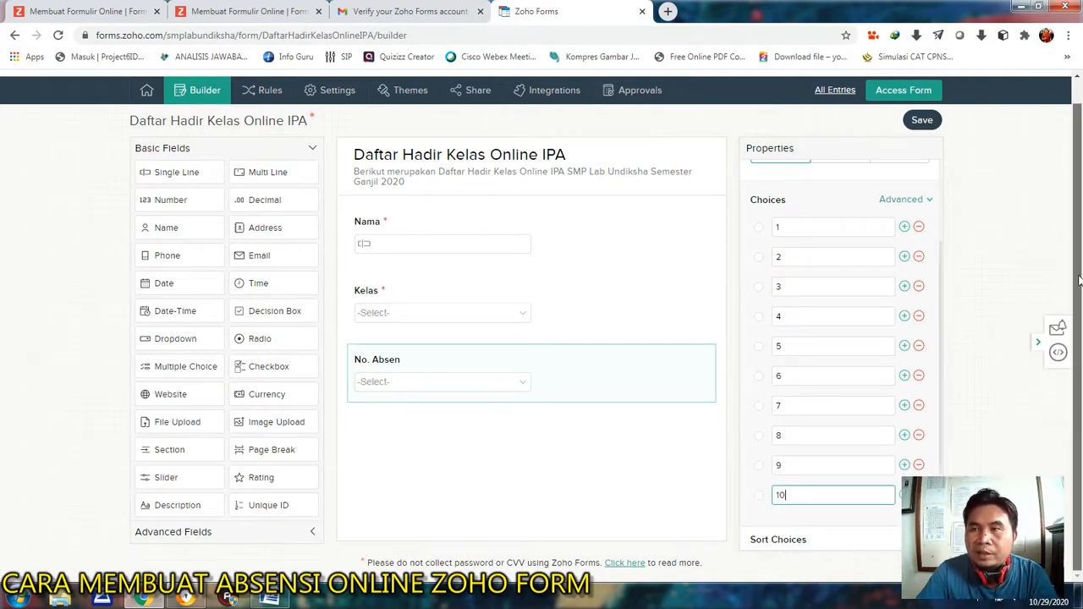
drag(1079, 280, 1079, 245)
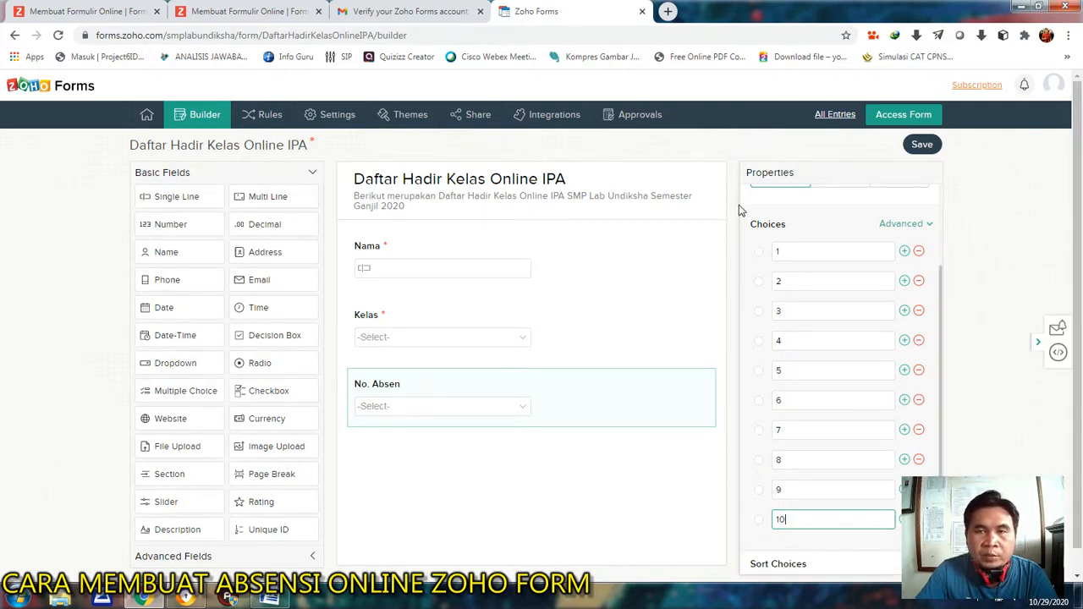
click(686, 148)
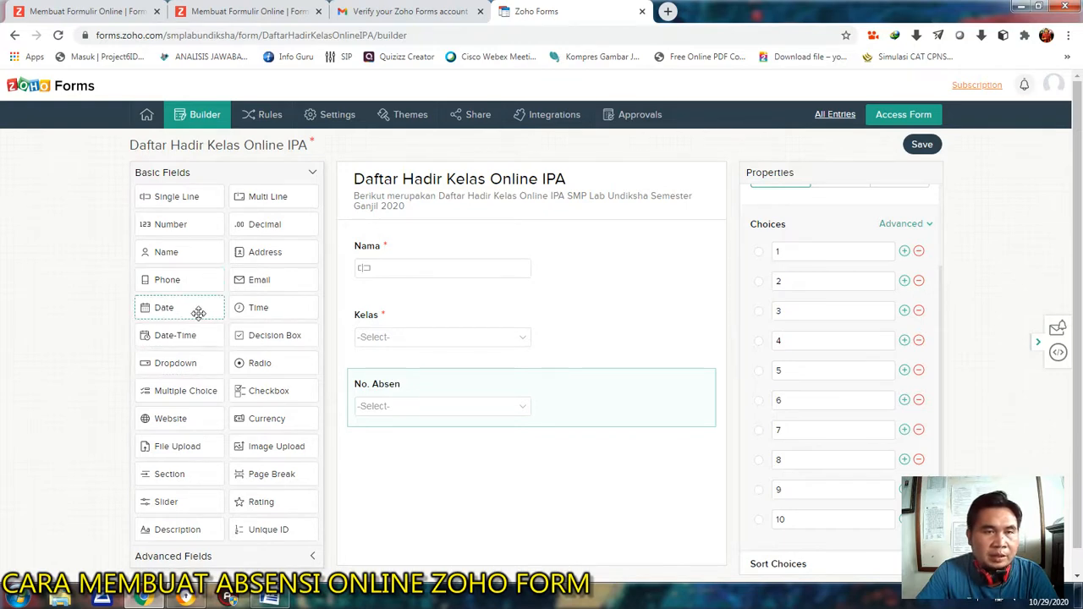
Add a Date field below the No. Absen field and label it "Tanggal / Bulan / Tahun".
drag(180, 307, 394, 454)
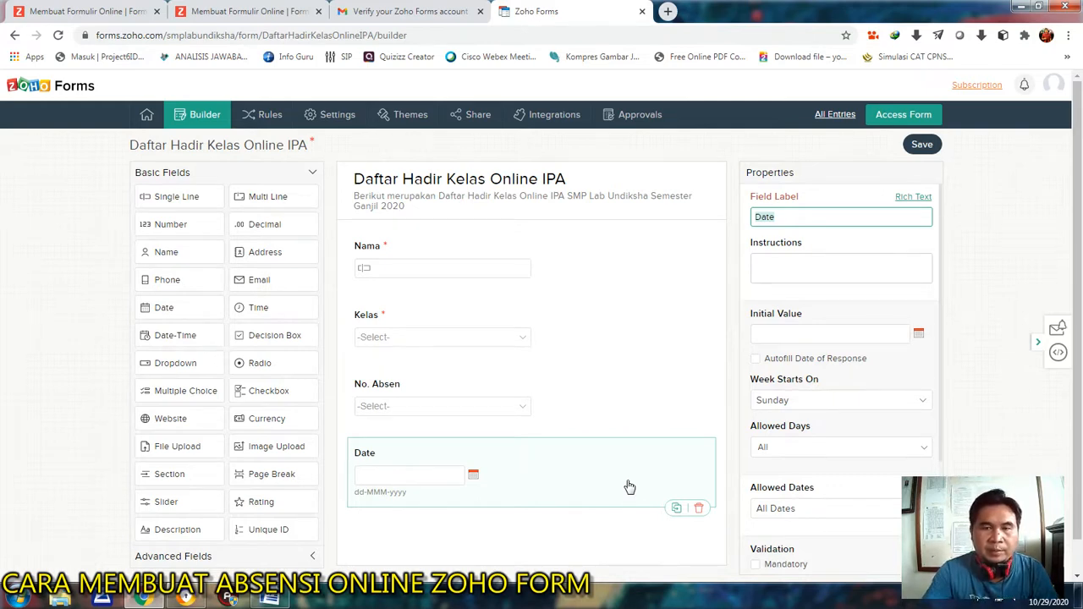
text(Tanggal / Bul)
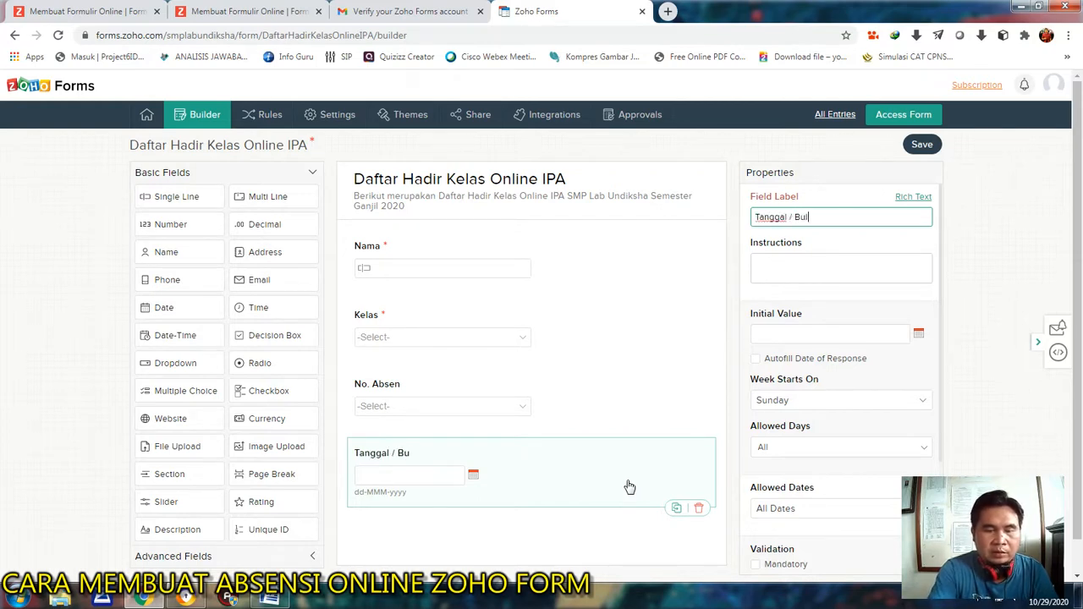
text(an / Tahu)
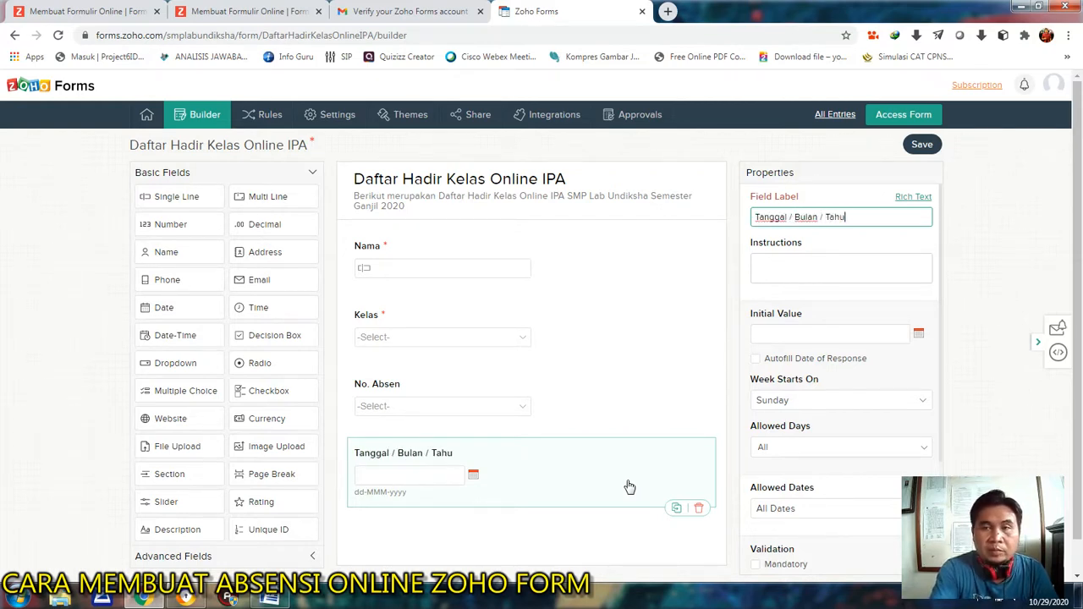
text(n)
Give the date field the instructions "Lengkapi tanggal, bulan dan tahun sesuai jadwal kegiatan pembelajaran!".
click(778, 267)
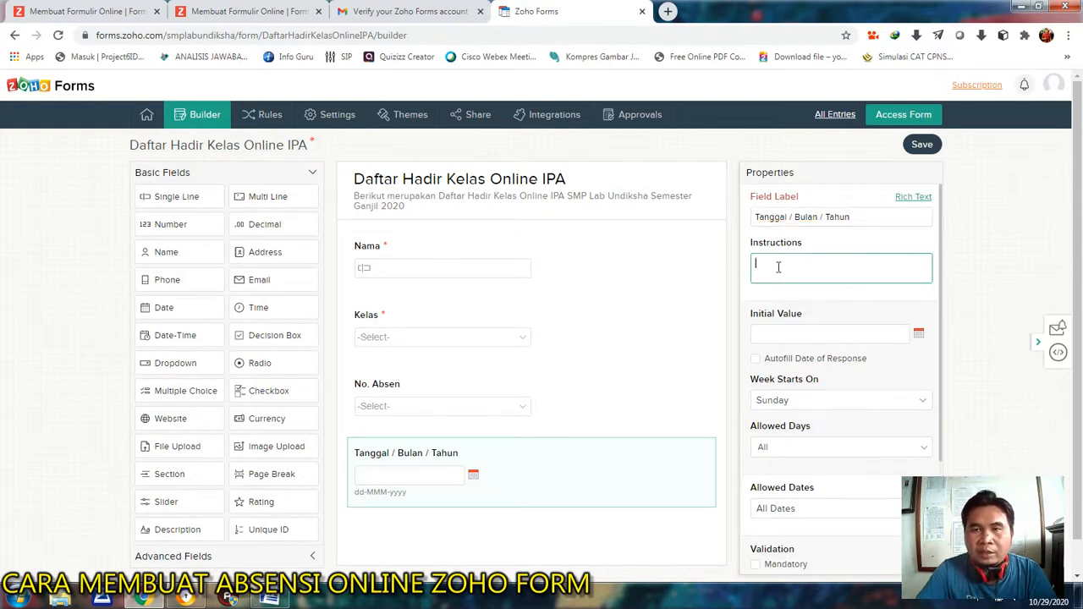
text(Lengkapi tangga)
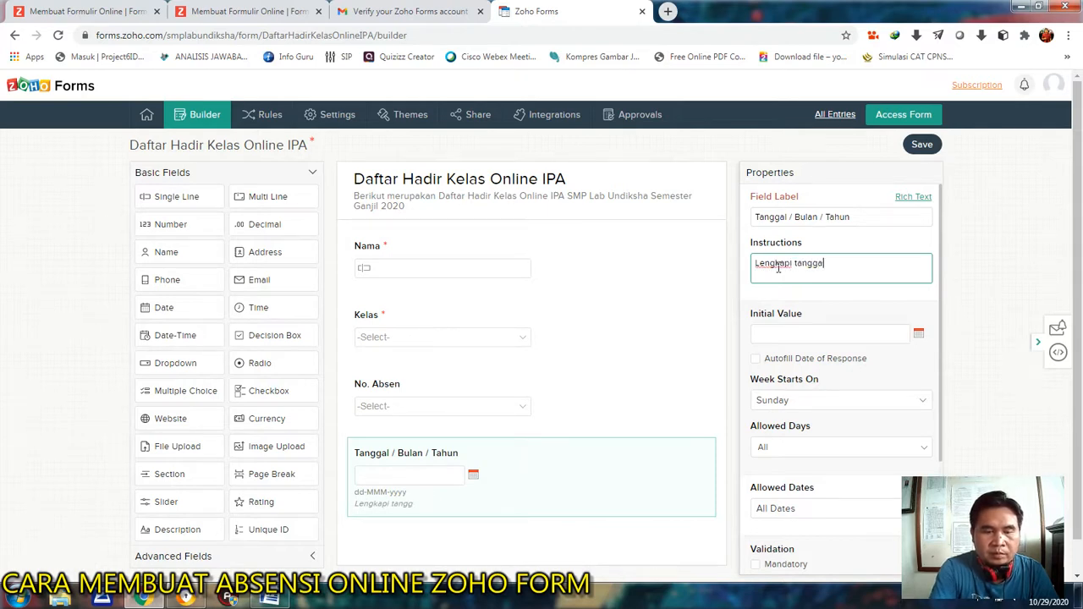
text(l, bula)
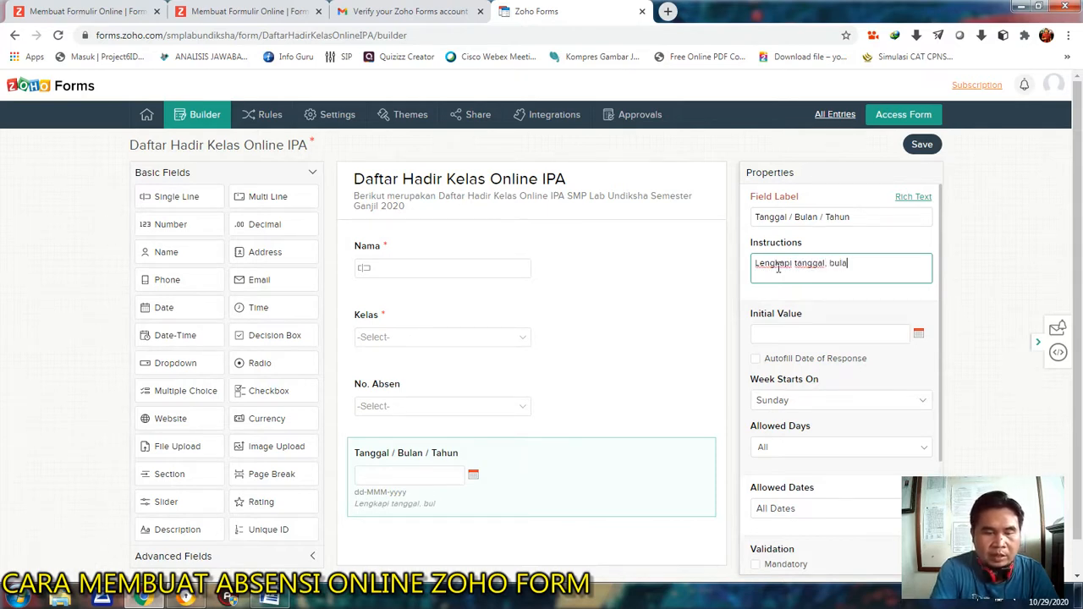
text(n dan tahun sesuai kegiatan pembelajaran)
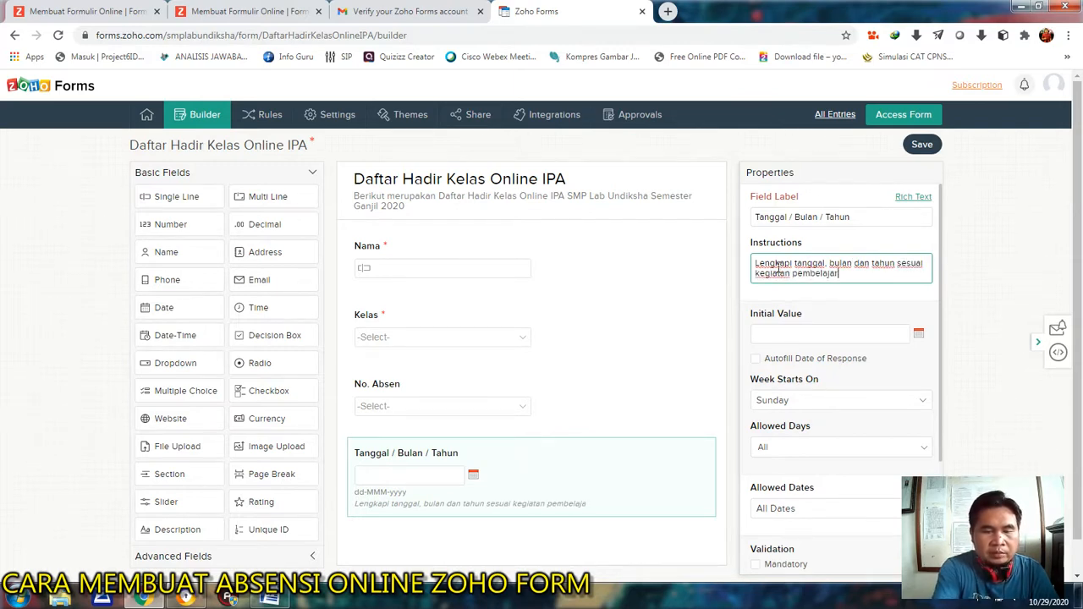
click(927, 264)
text(jadwal )
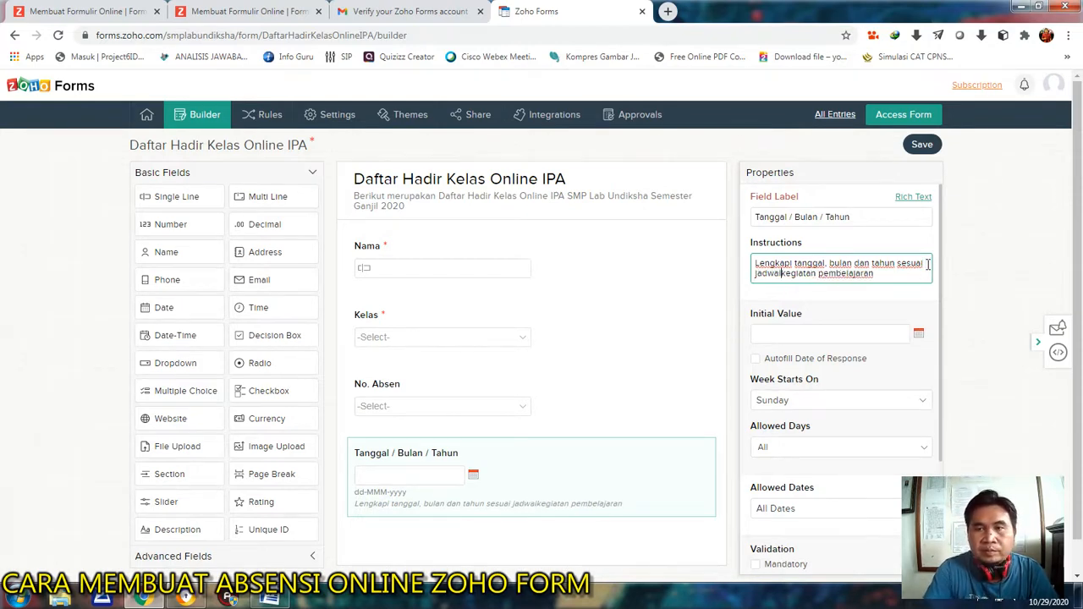
text(!)
scroll(542, 423, down, 1)
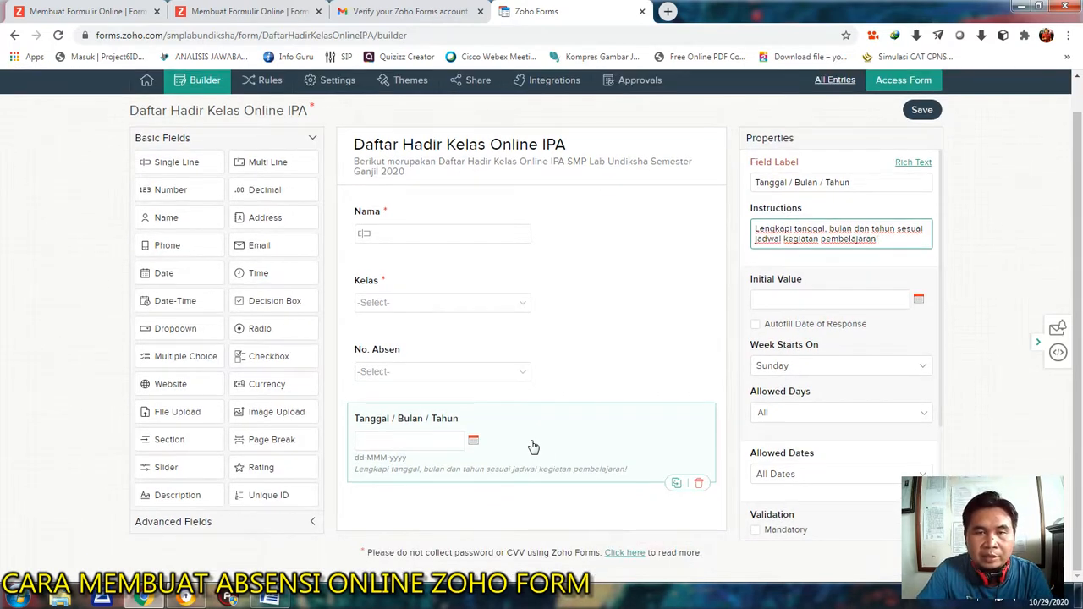
key(ctrl+plus)
key(ctrl+plus)
scroll(558, 387, down, 1)
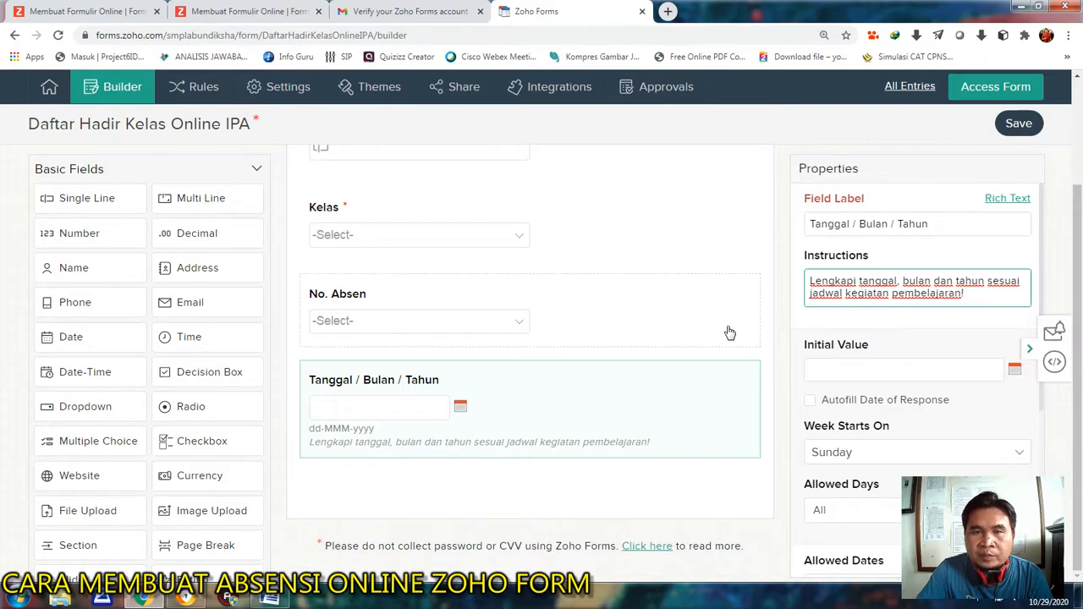
key(ctrl+minus)
key(ctrl+minus)
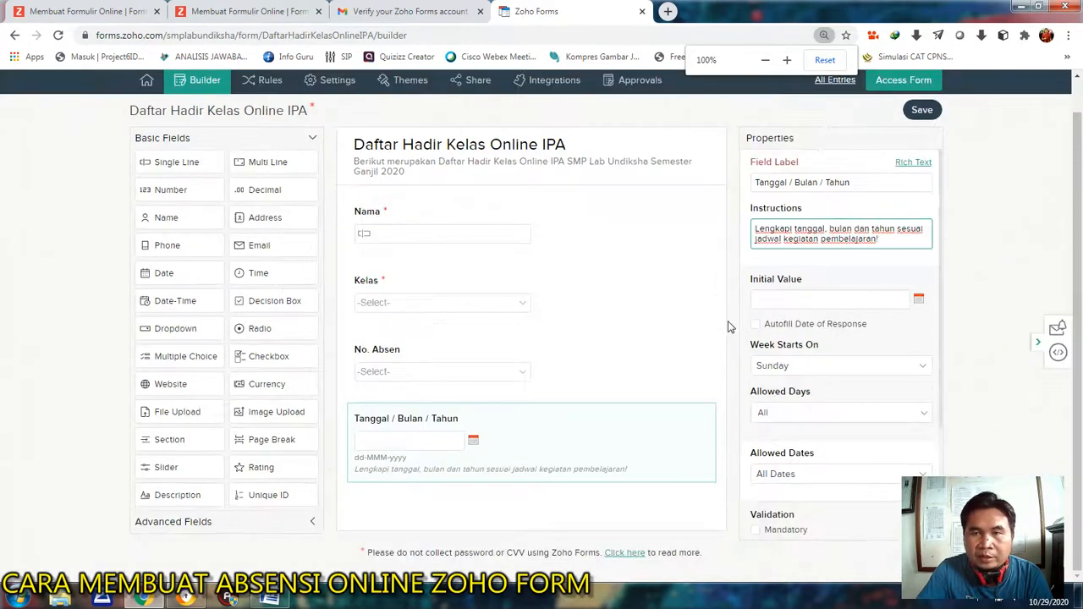
Make both the "Tanggal / Bulan / Tahun" field and the "No. Absen" field mandatory.
drag(942, 262, 942, 381)
click(758, 373)
click(580, 357)
scroll(838, 338, down, 2)
click(755, 448)
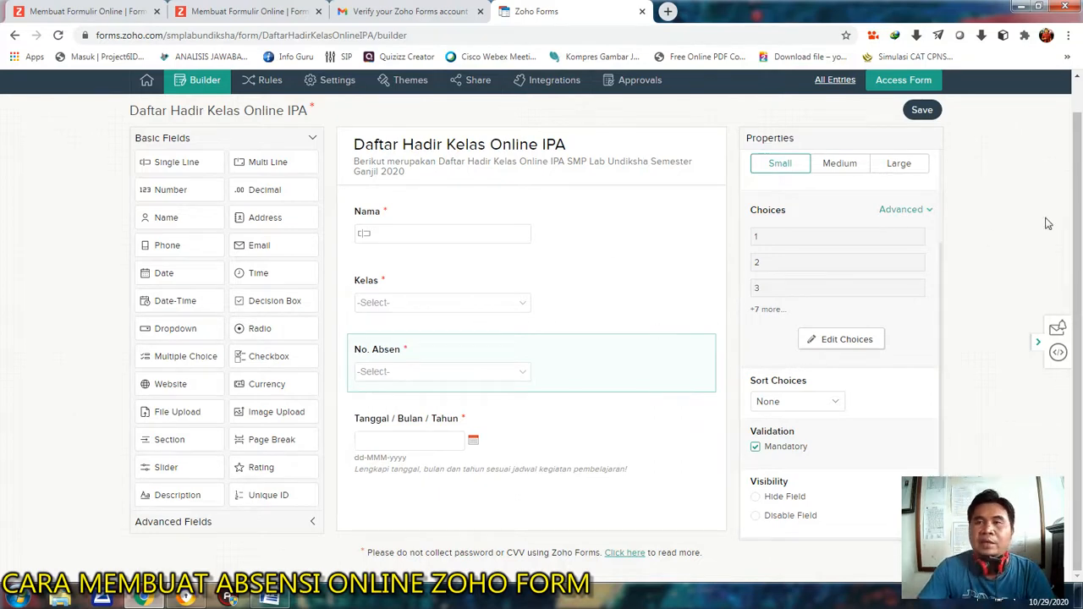
Add a Dropdown field labelled "Keterangan" below the date field, with the instructions "Lengkapi Keterangan : Hadir / Izin / Sakit".
drag(1078, 215, 1076, 169)
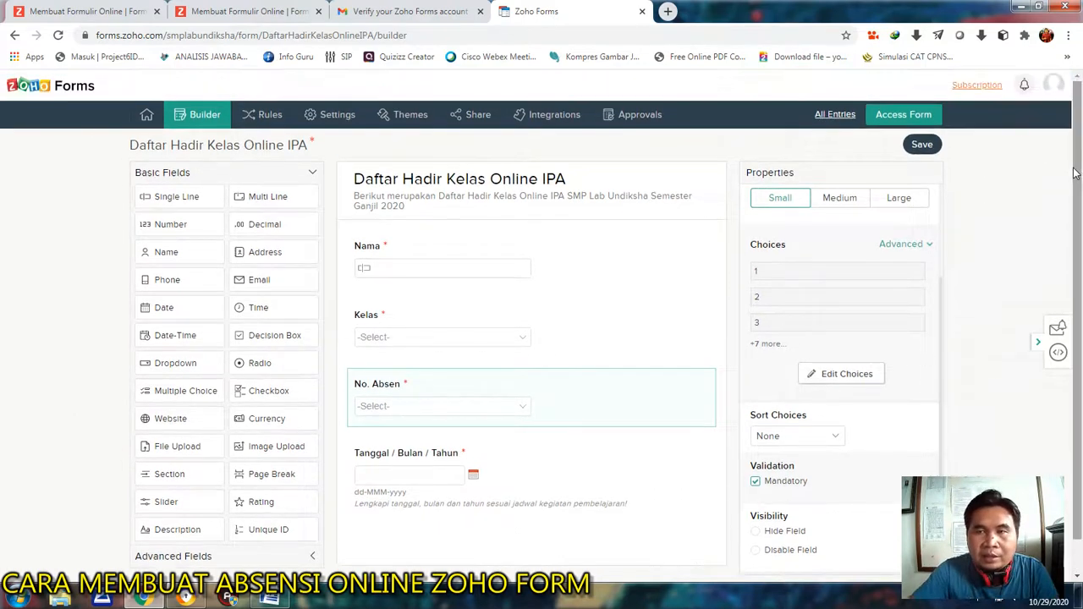
drag(942, 312, 943, 203)
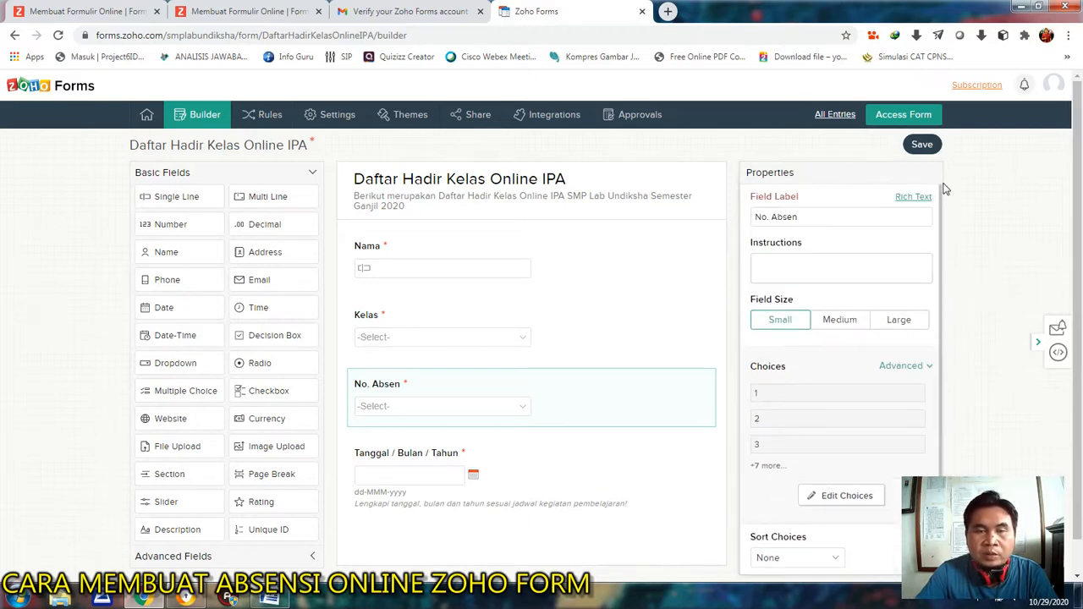
scroll(1080, 193, down, 1)
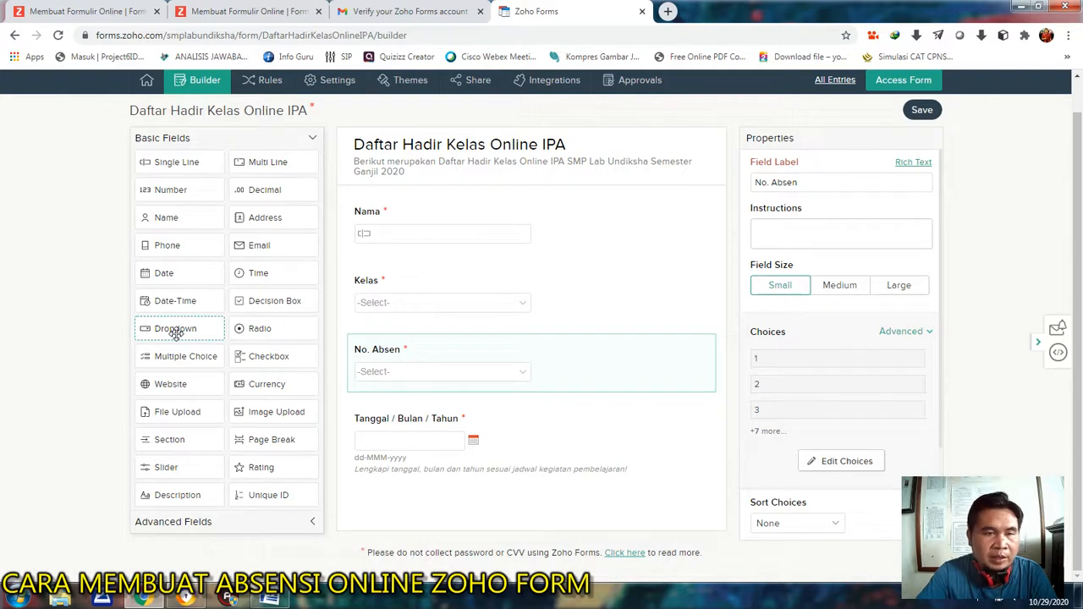
drag(160, 330, 478, 506)
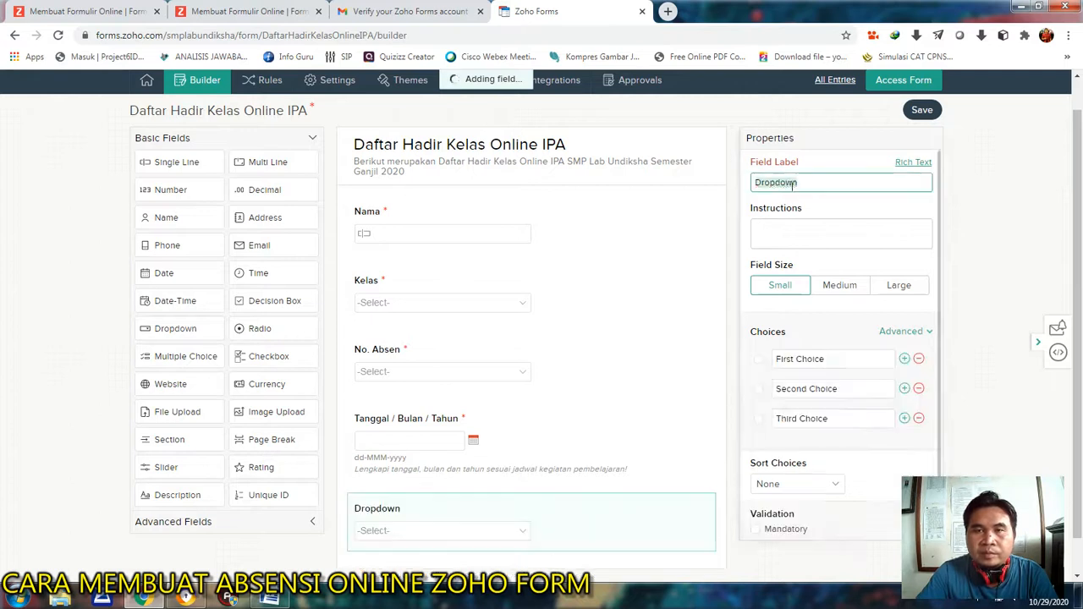
text(Ke)
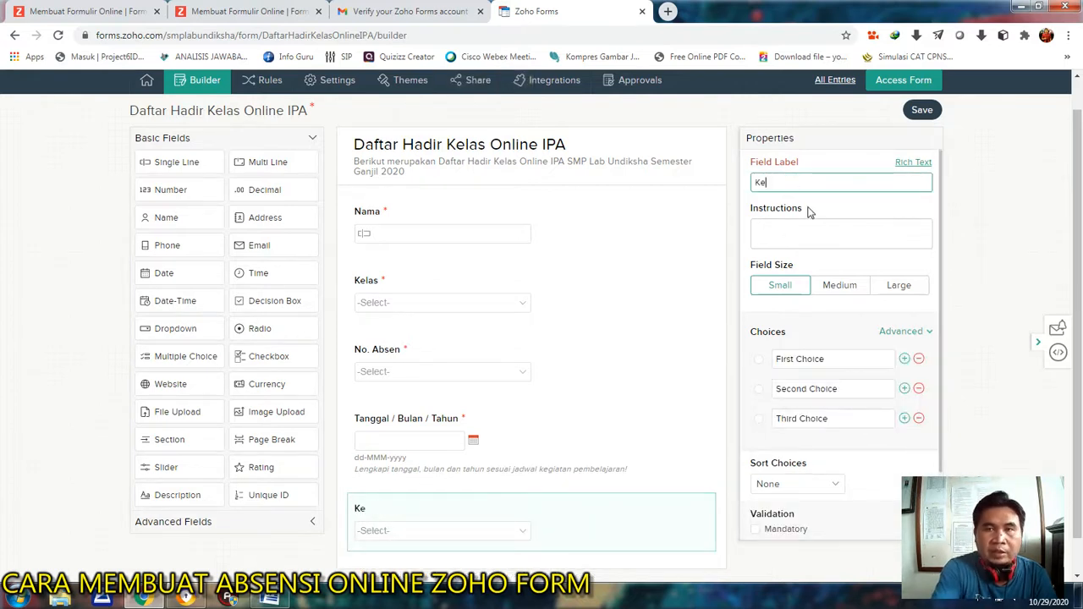
text(terangan)
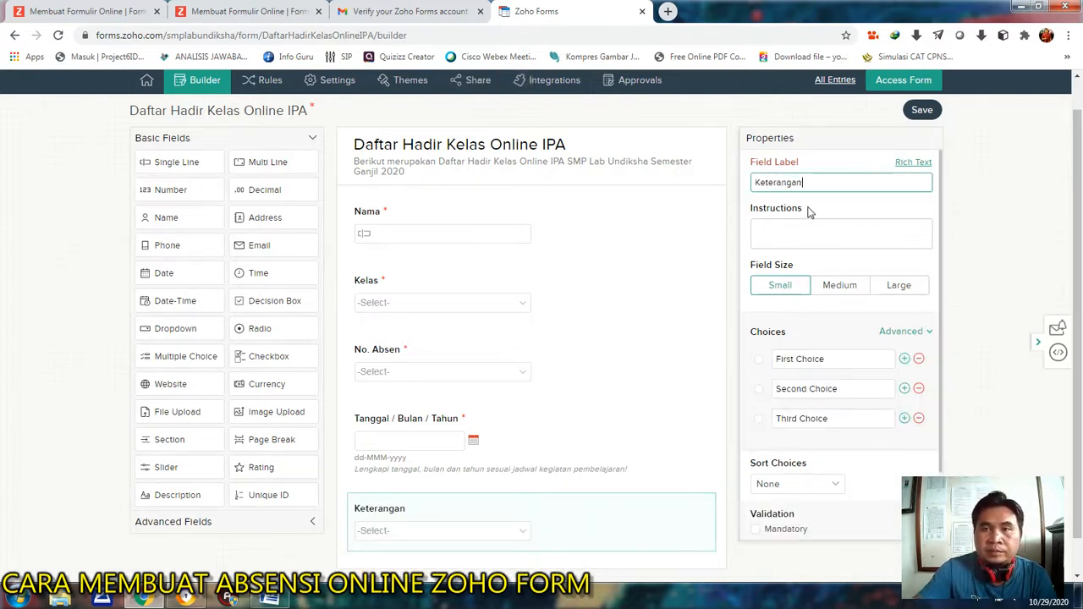
click(766, 235)
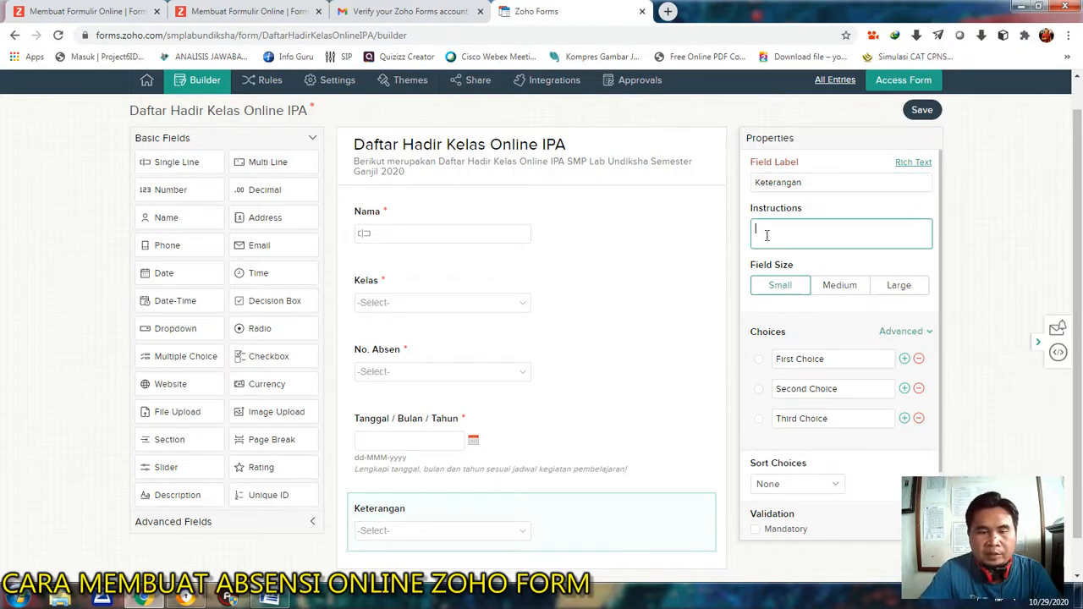
text(Lengkapi Keterangan : Hadir / Izin / Sakit)
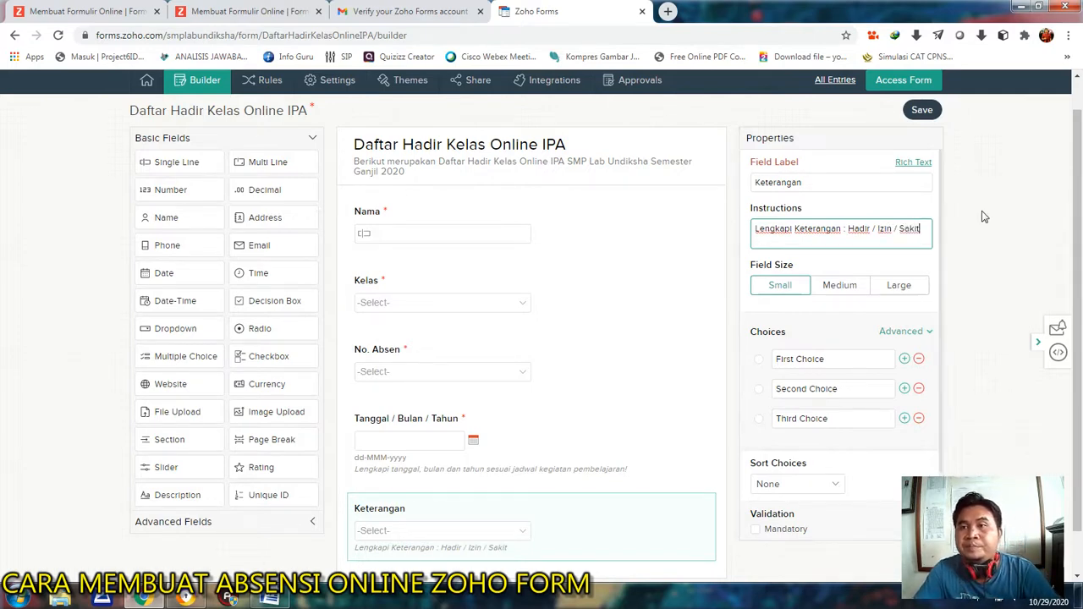
Set the three choices of the Keterangan dropdown to Hadir, Izin and Sakit, and make the field mandatory.
scroll(846, 304, down, 1)
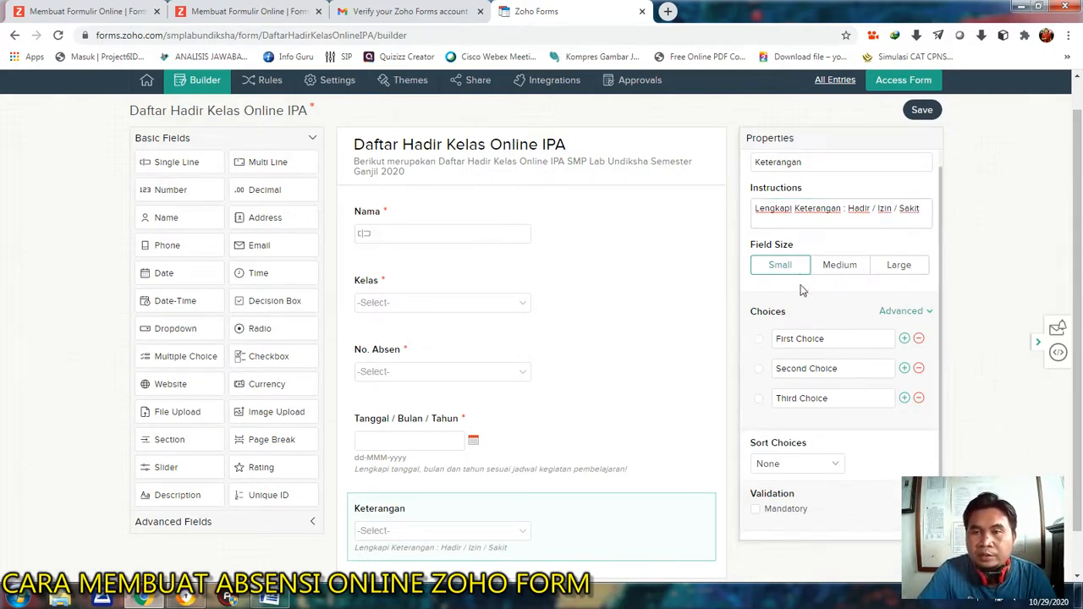
click(817, 339)
drag(832, 338, 768, 344)
text(HA)
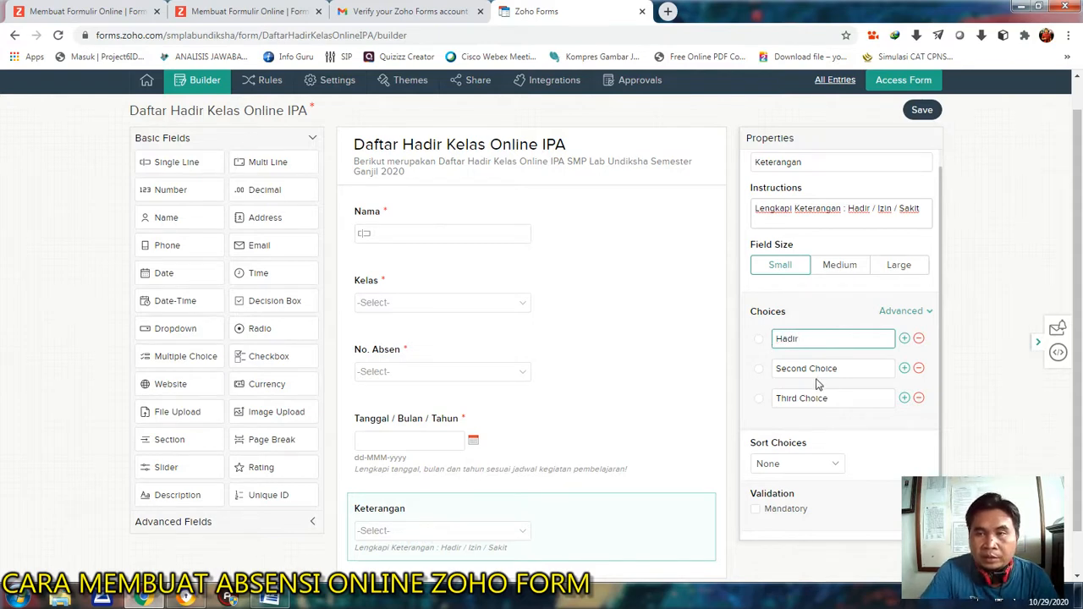
drag(851, 367, 766, 372)
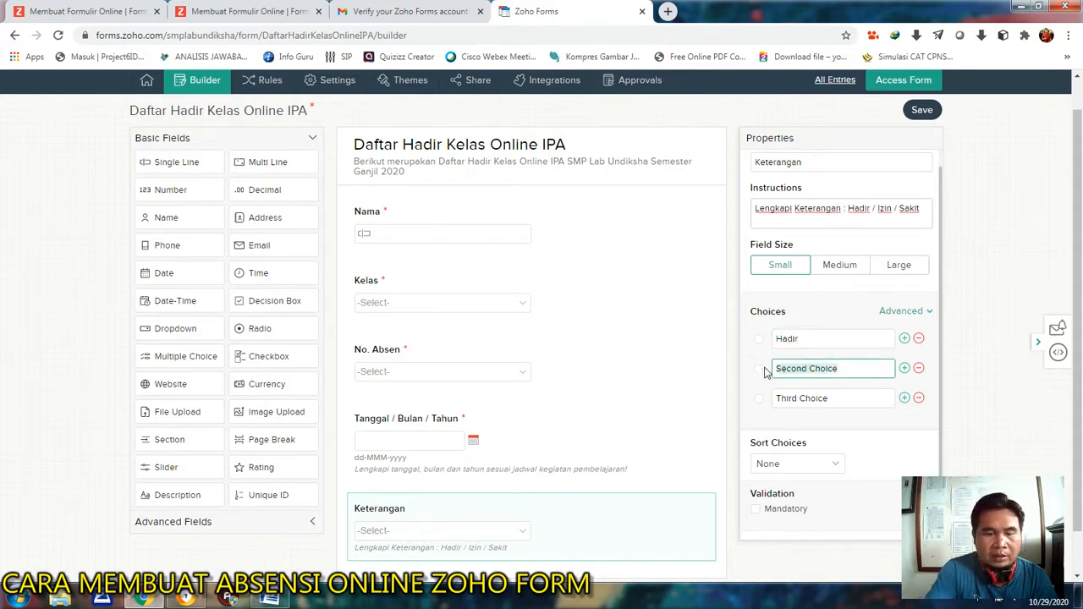
text(Izin)
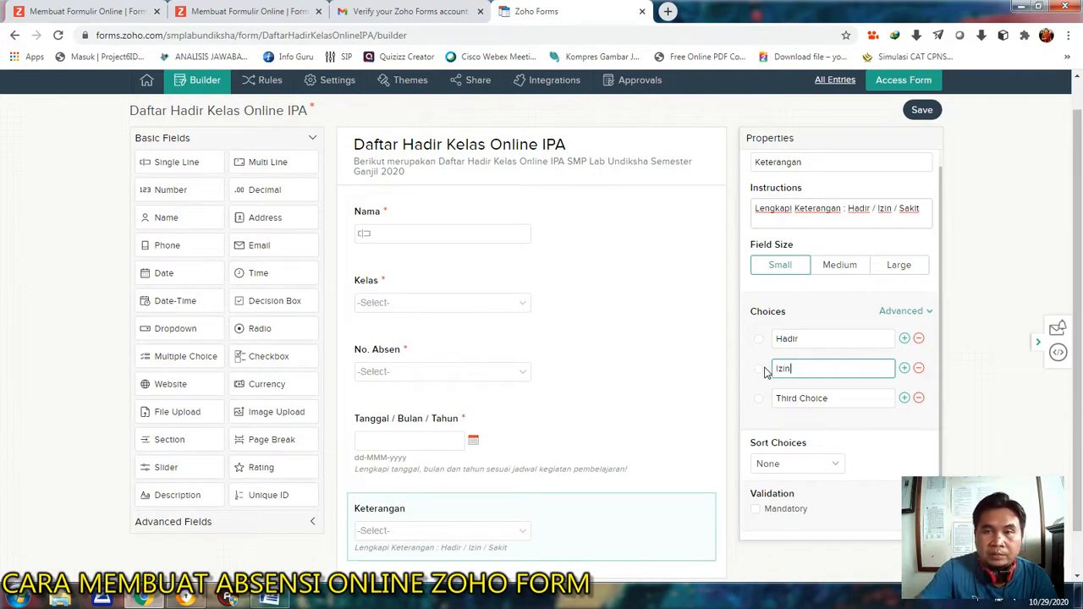
drag(834, 395, 769, 402)
text(S)
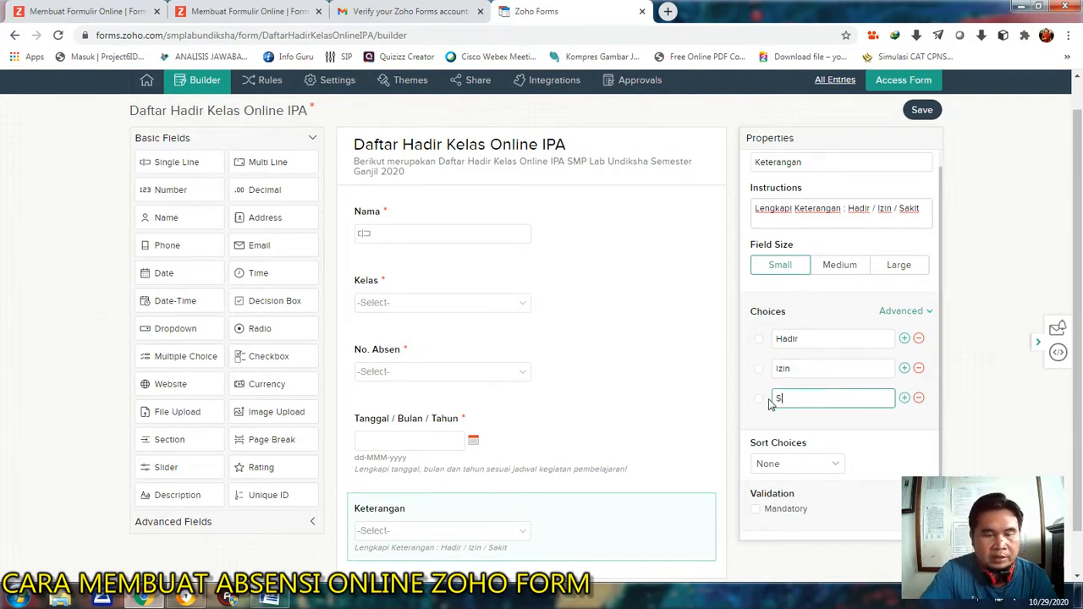
text(akit)
scroll(770, 423, down, 1)
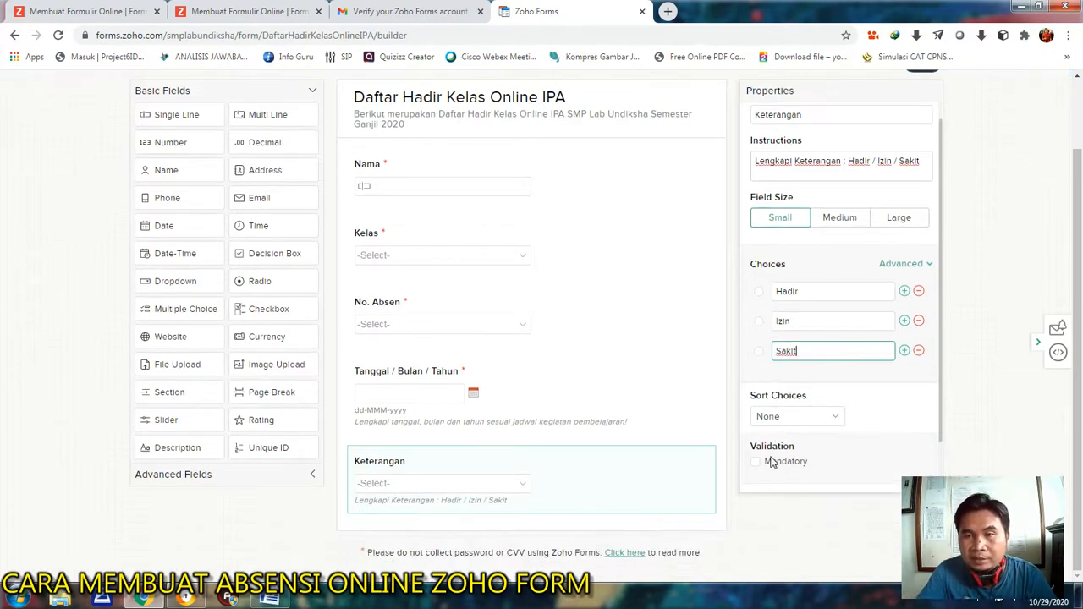
click(755, 462)
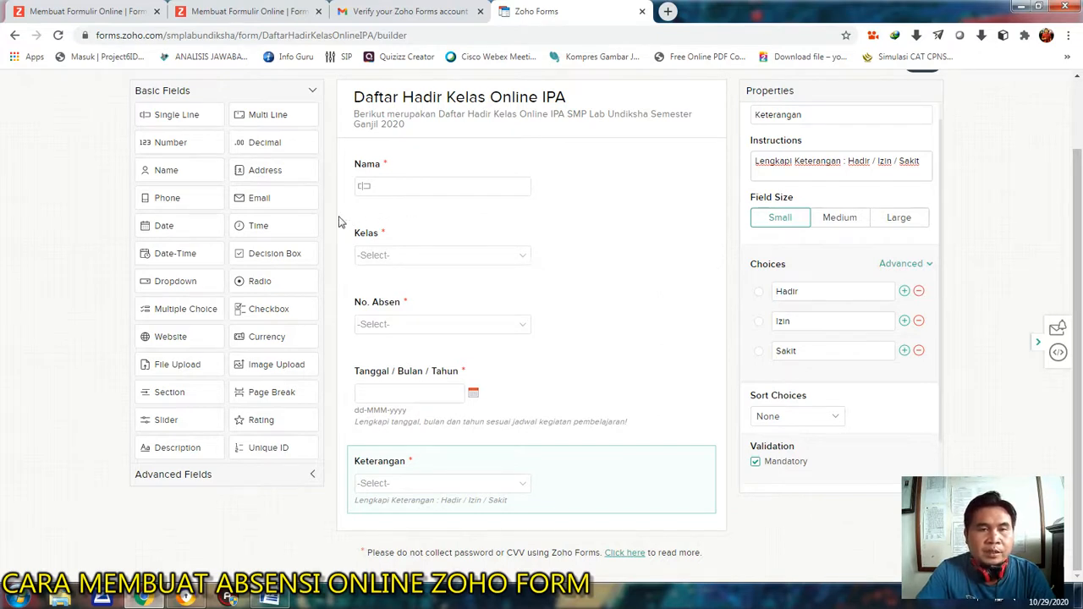
click(312, 475)
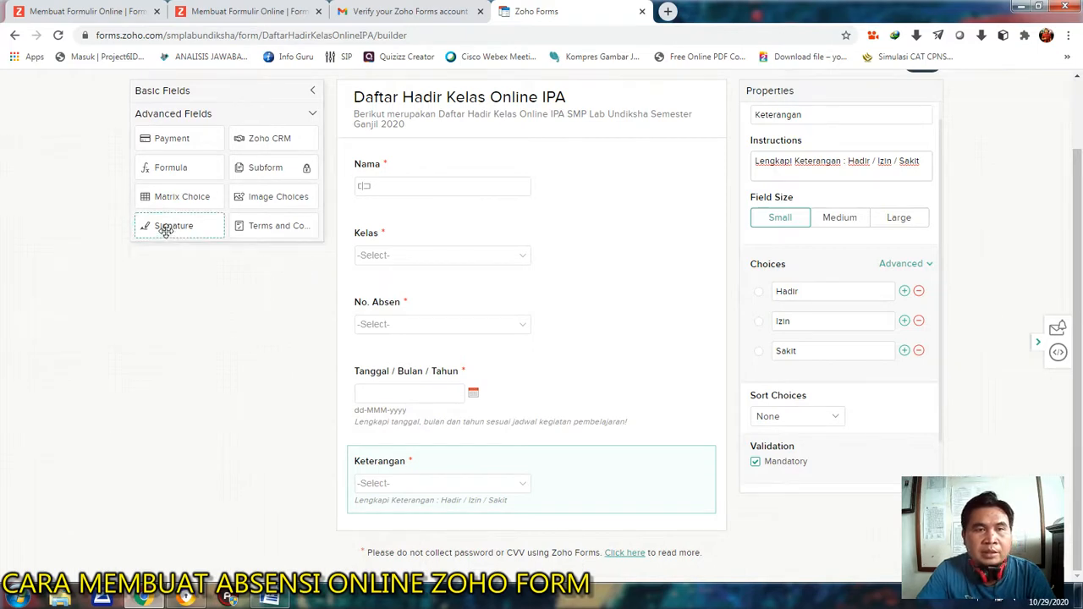
scroll(166, 230, up, 2)
click(310, 173)
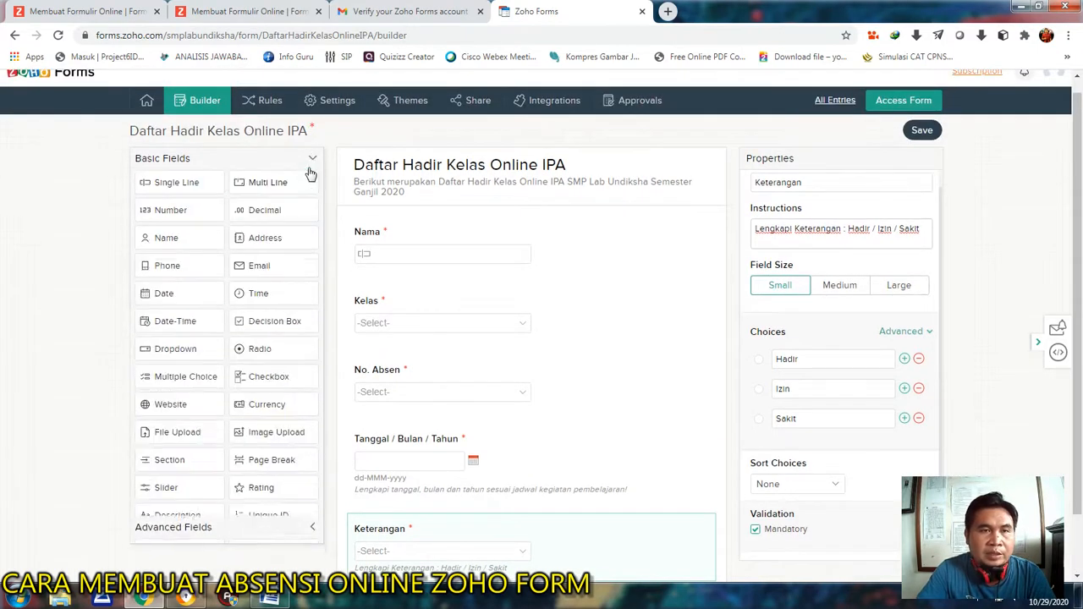
scroll(580, 358, down, 1)
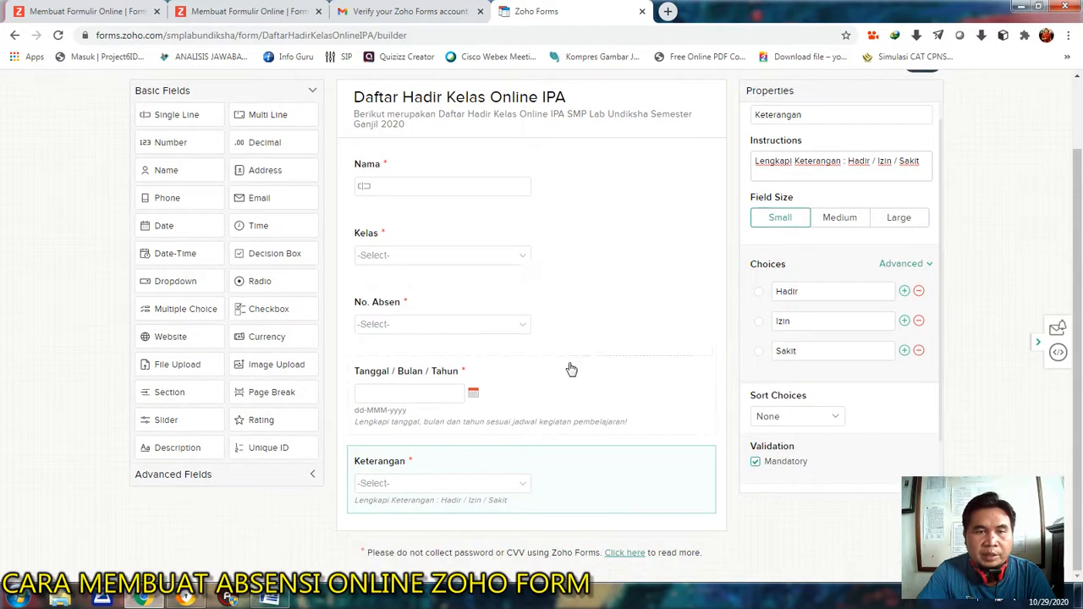
scroll(571, 370, up, 1)
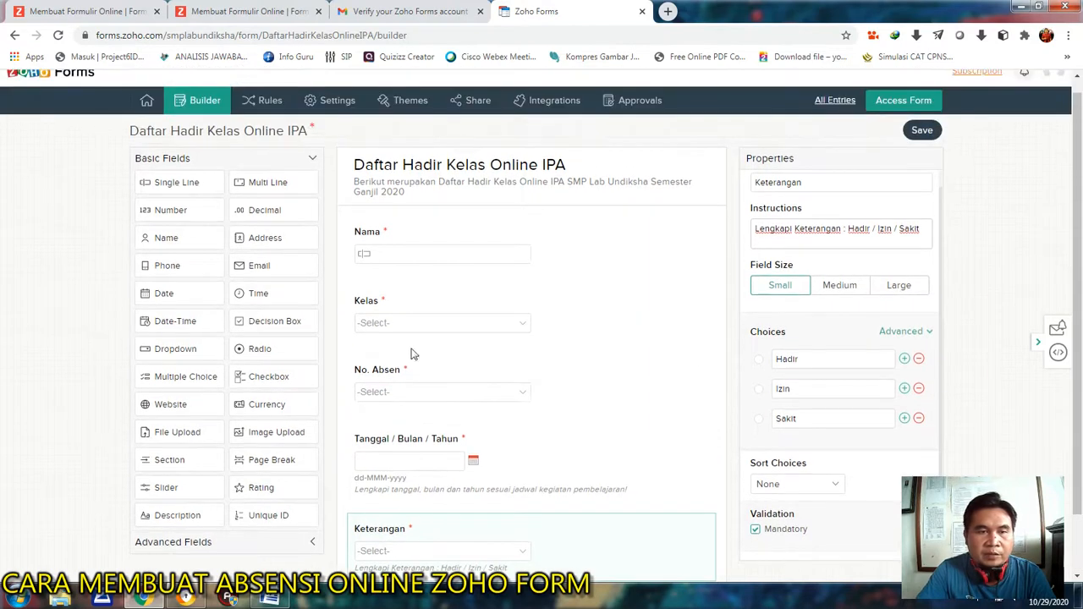
Add a Signature field below the Keterangan field and label it "Tanda Tangan".
click(313, 548)
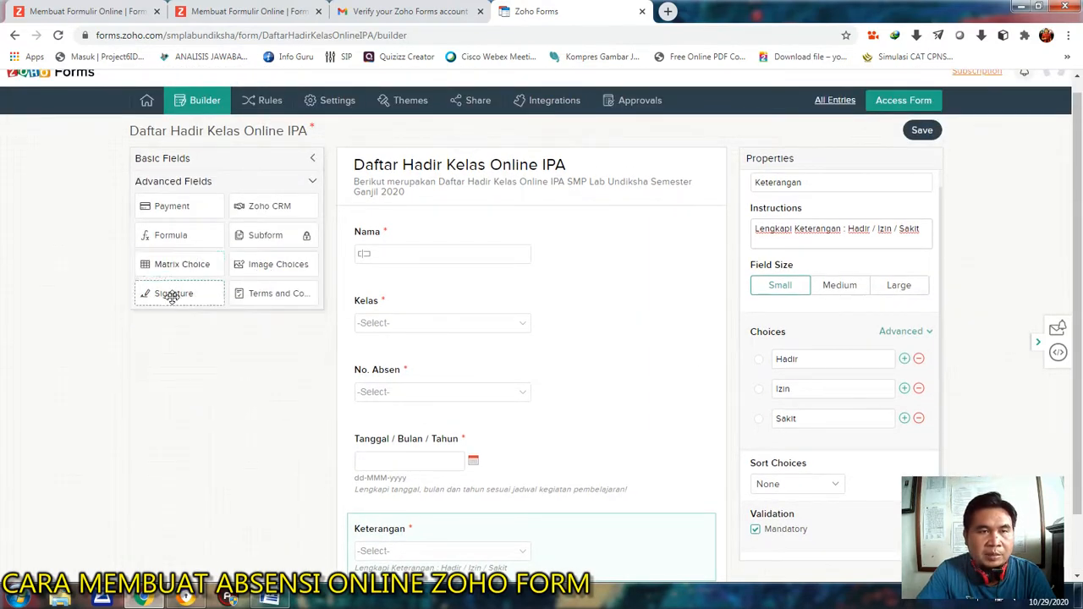
mouse_move(166, 295)
mouse_down()
mouse_move(206, 316)
mouse_move(411, 553)
mouse_move(403, 534)
mouse_up()
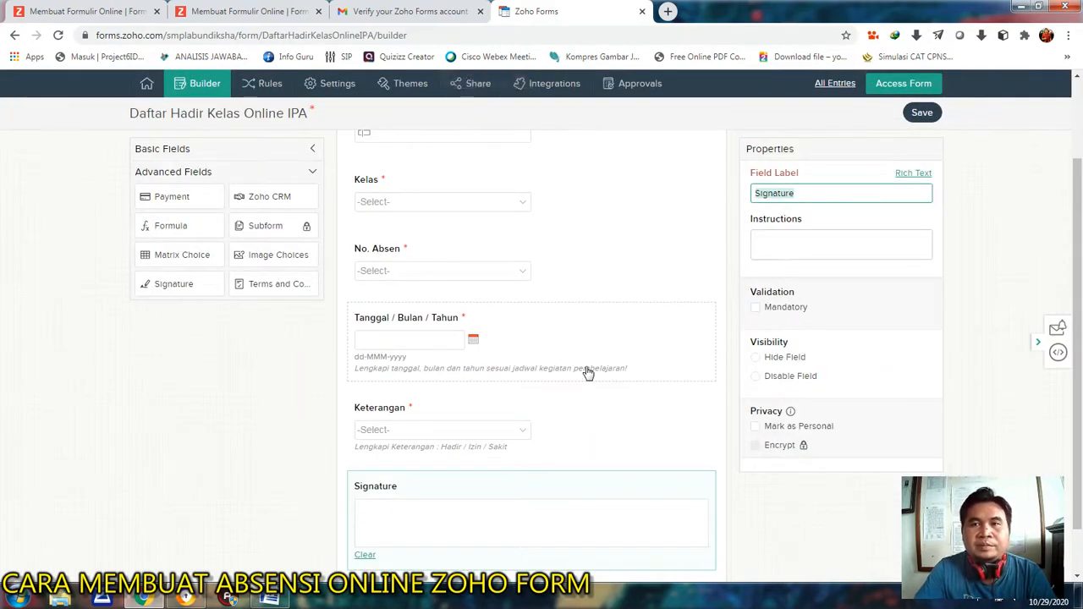
scroll(588, 372, down, 1)
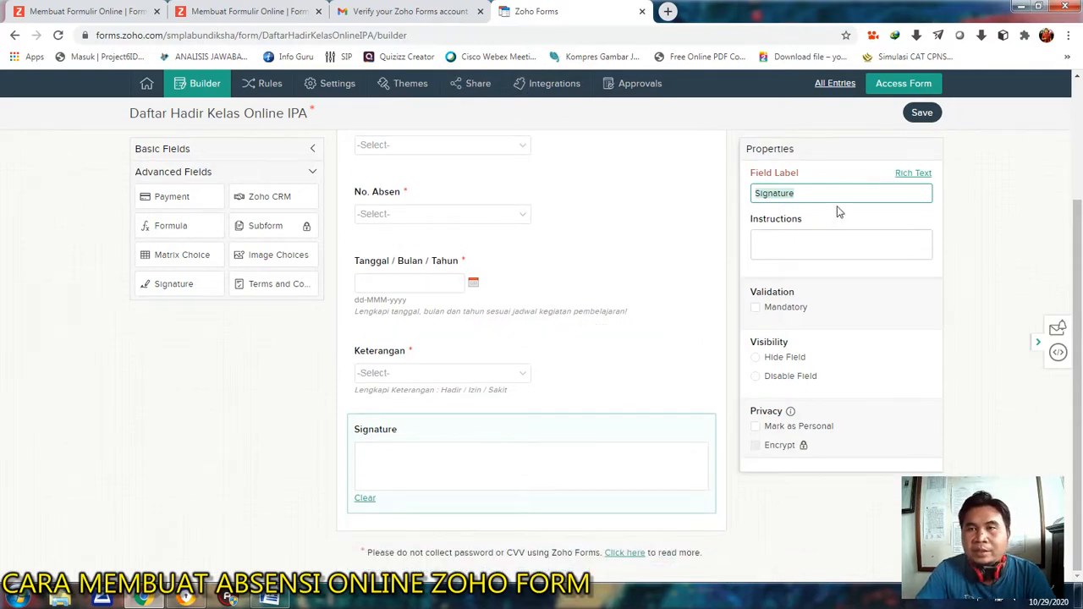
text(Tanda Tangan)
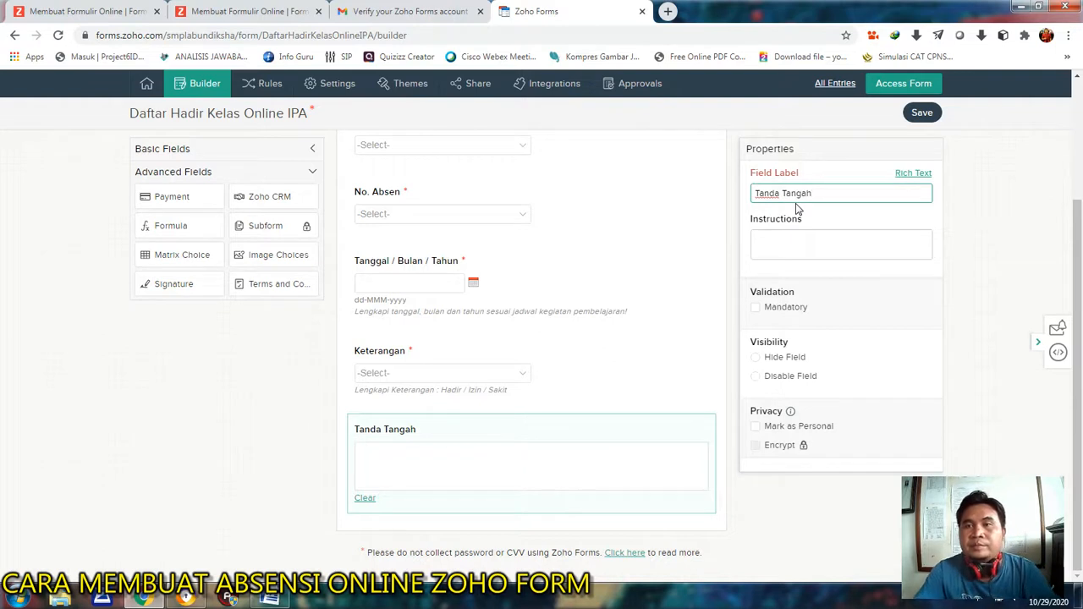
Give the Tanda Tangan field the instructions "Isikan tanda tangan pada kolom yang disediakan!" and make it mandatory.
click(776, 246)
text(Isikan )
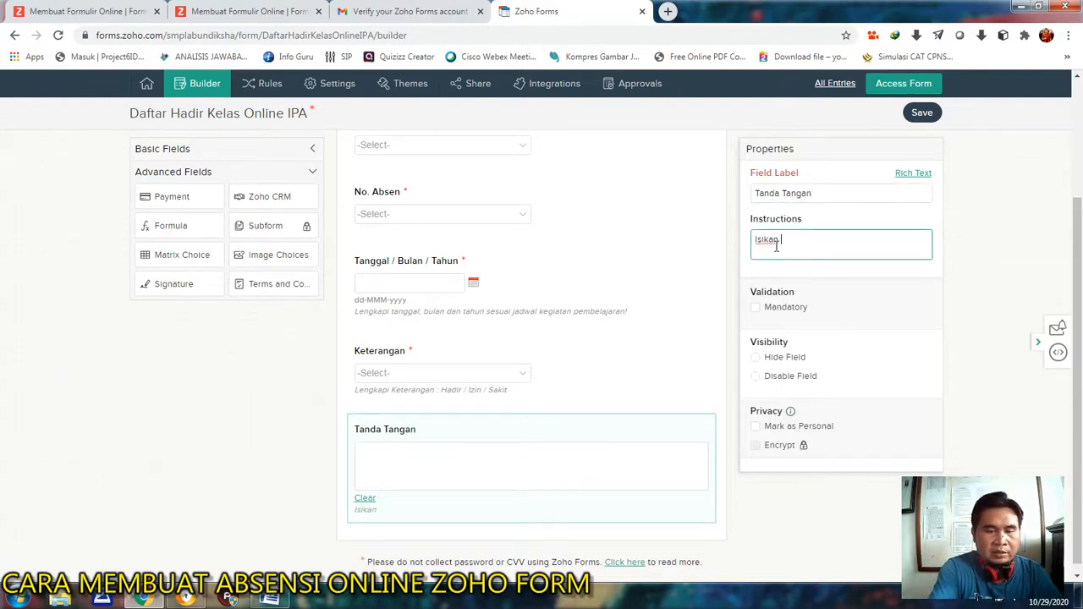
text(tanda tangan pa)
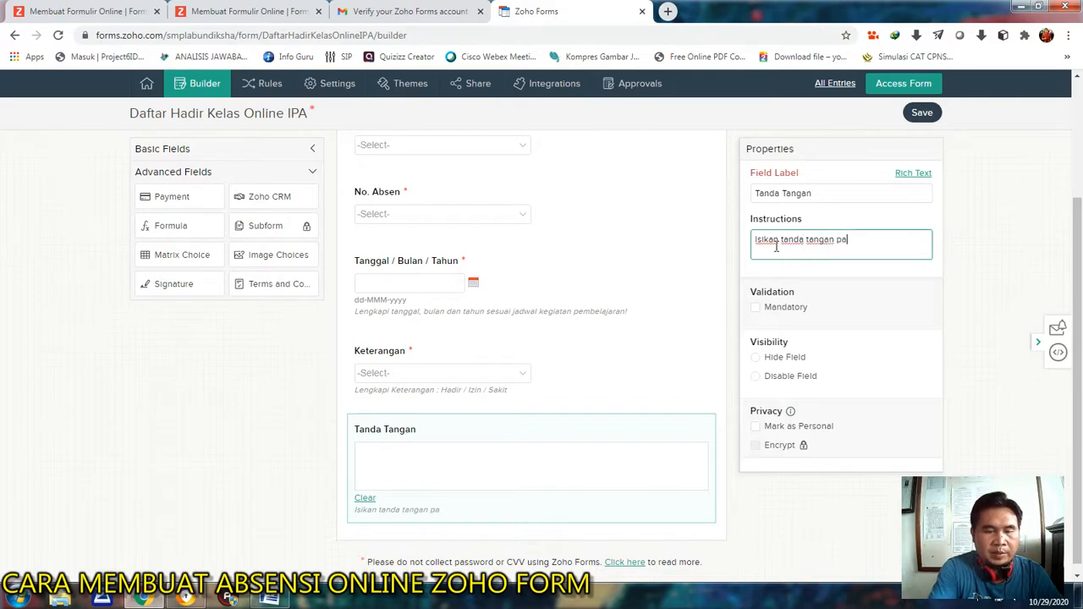
text(da kolom yang disediakan)
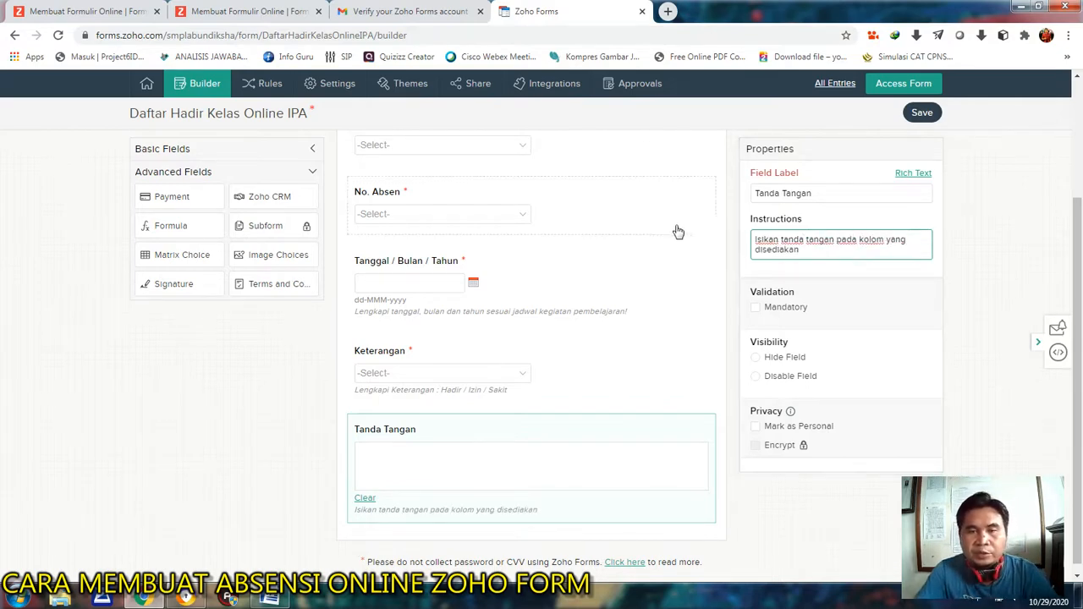
text(!)
click(755, 308)
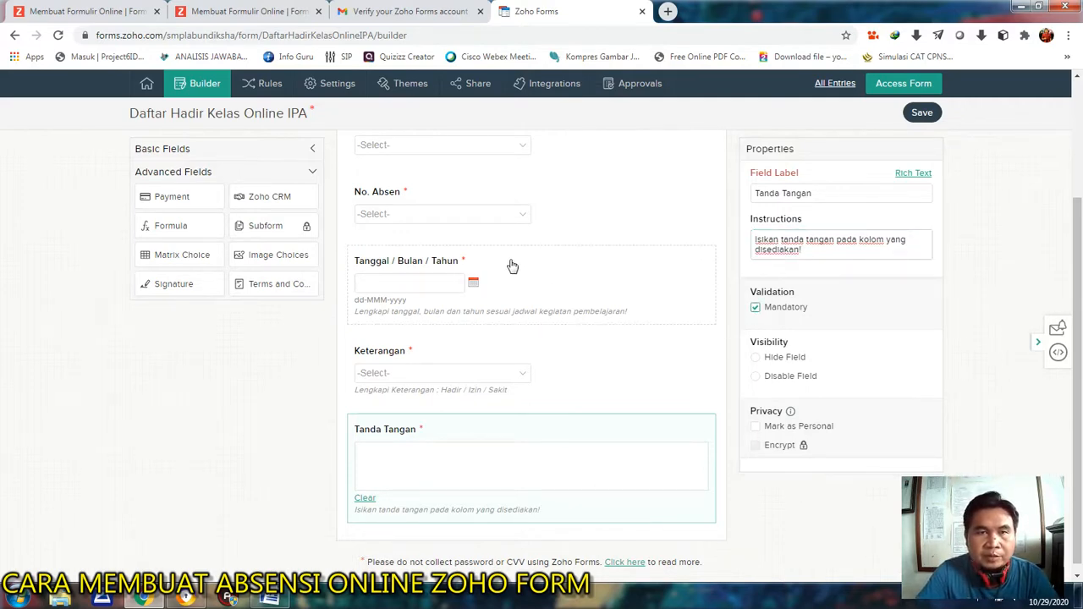
Add a File Upload field below the Tanda Tangan field and label it "Upload Foto".
scroll(511, 265, down, 1)
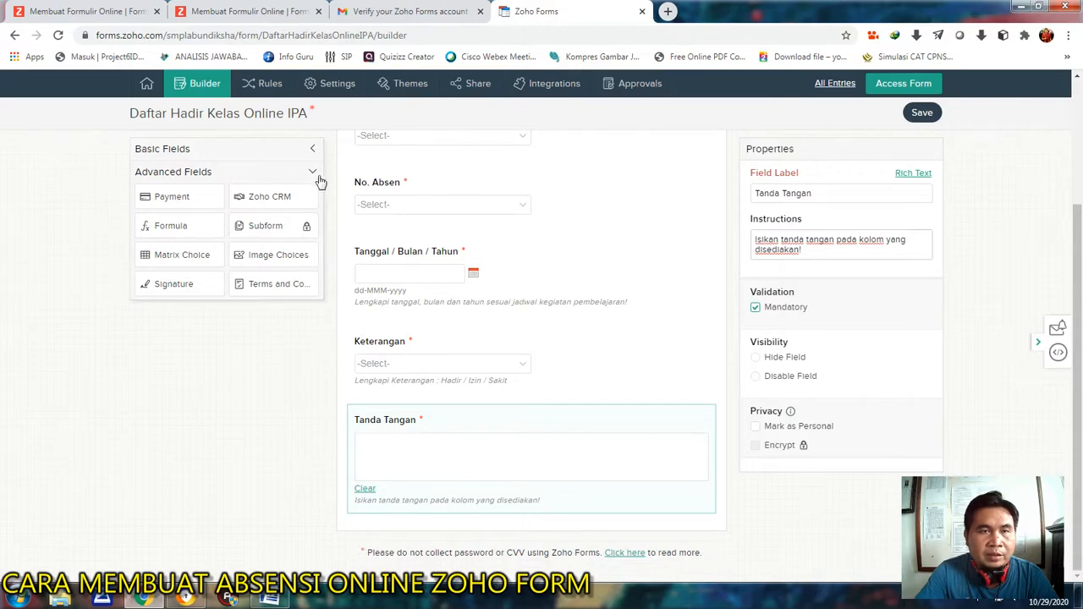
click(313, 150)
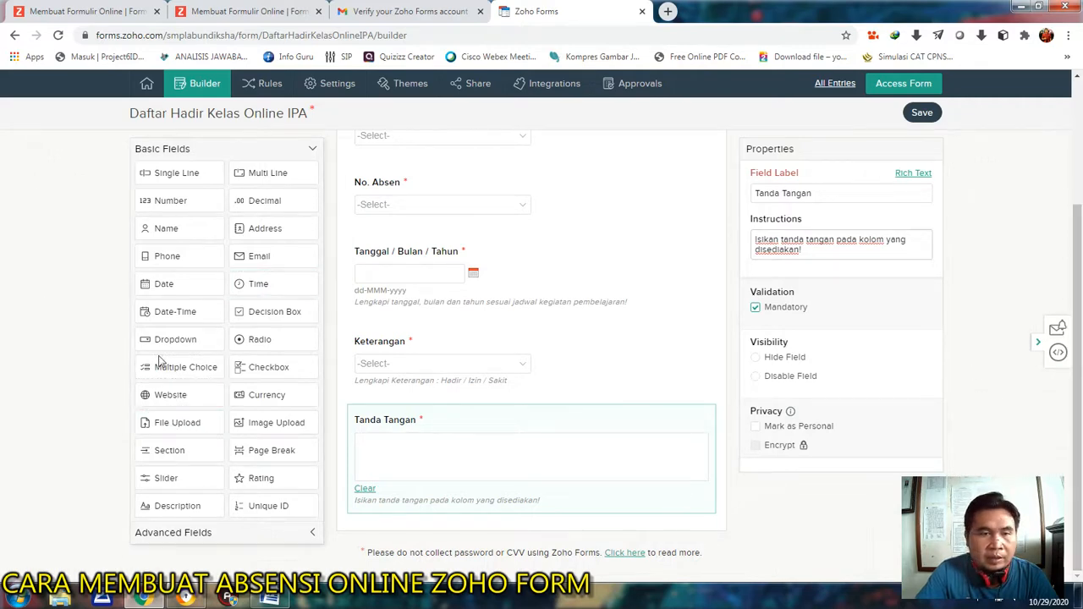
drag(172, 423, 418, 542)
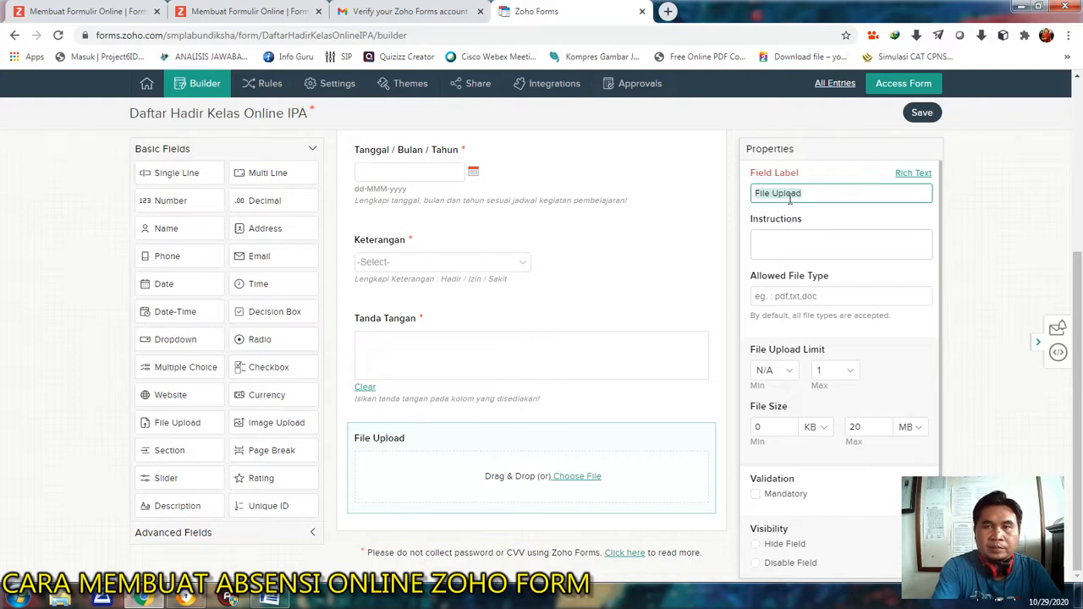
text(U)
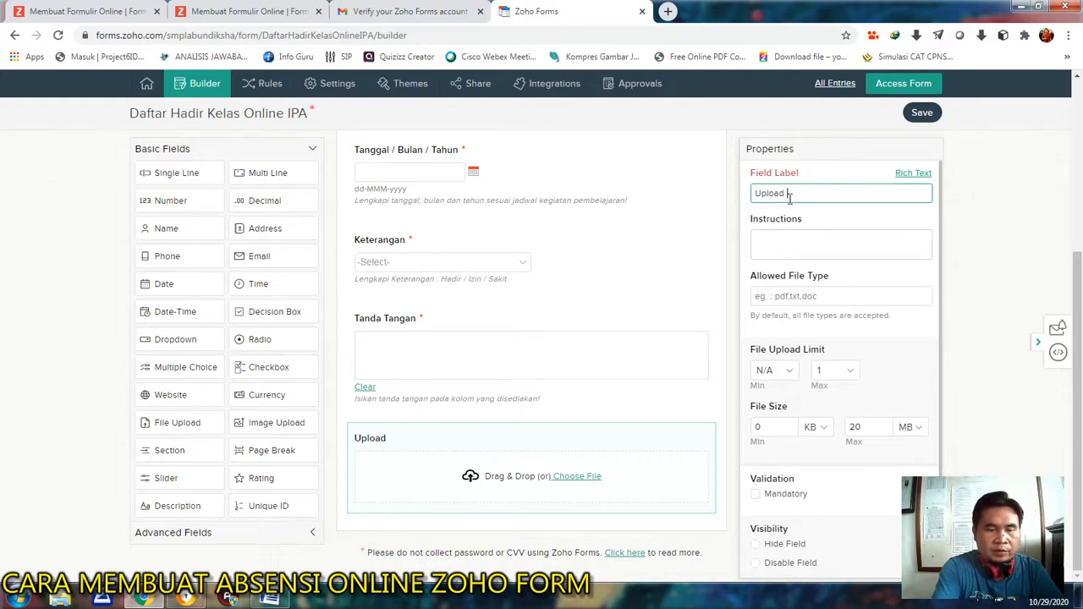
Give the Upload Foto field the instructions "Upload foto selfie selama kegiatan pembelajaran online!" and make it mandatory.
click(779, 242)
text(Upload foto selfie)
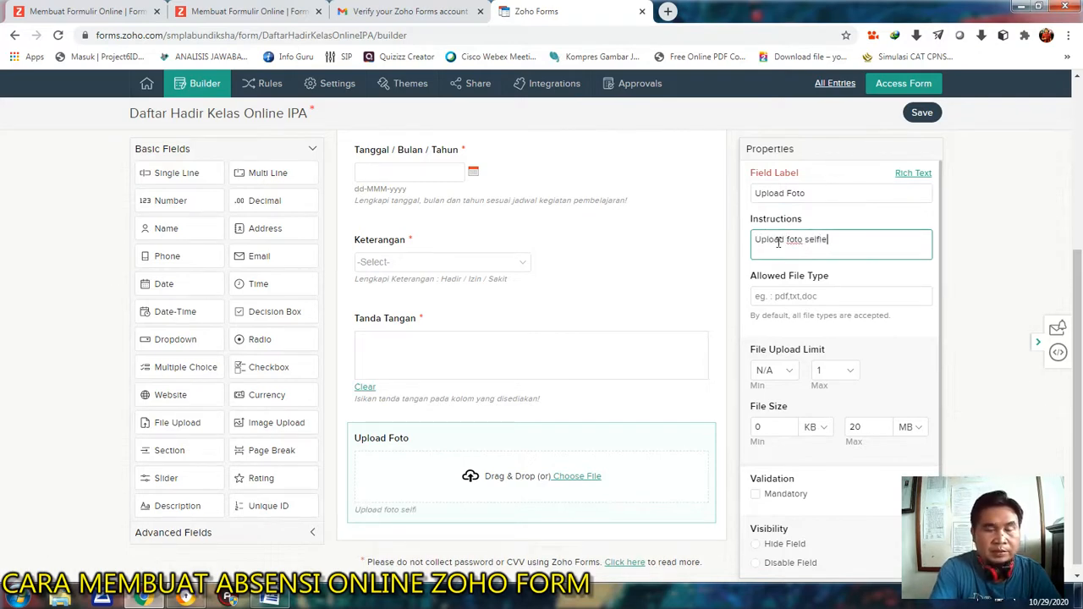
text( selama kegiatan pembelajaran online!)
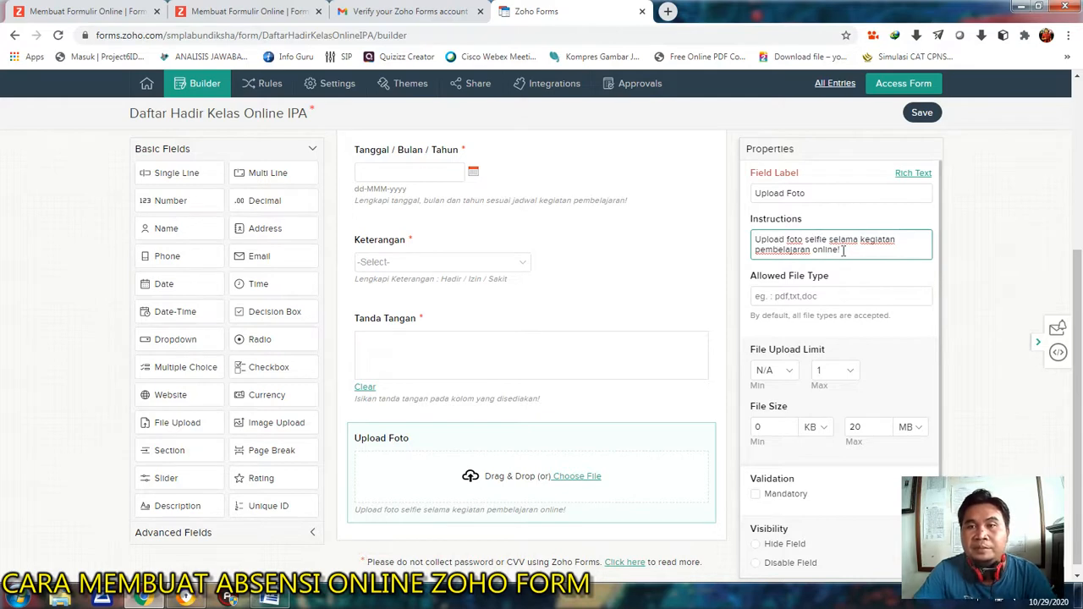
scroll(877, 282, down, 1)
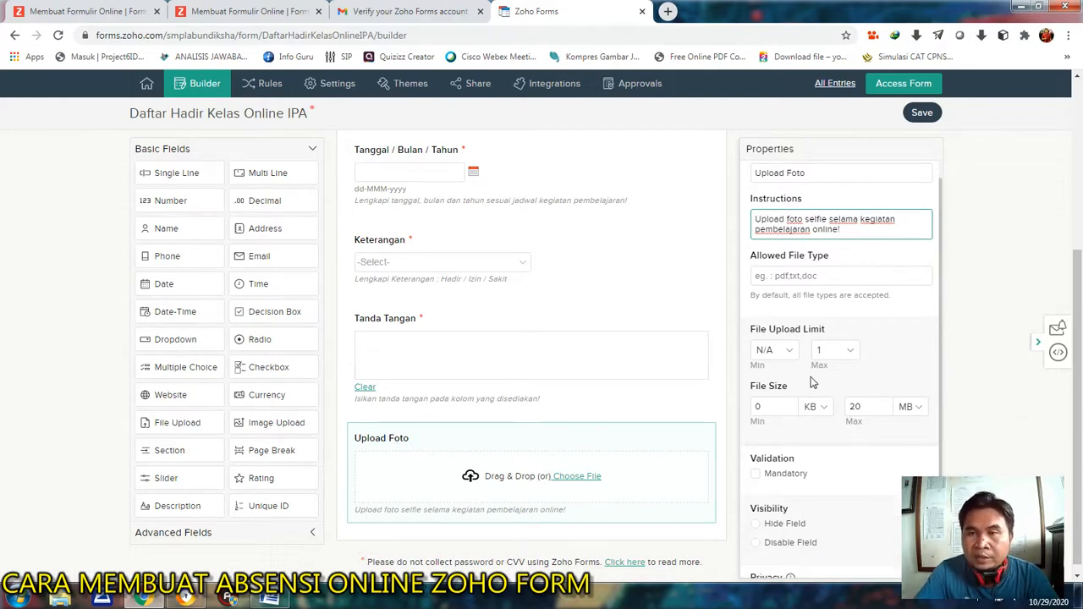
scroll(844, 373, down, 1)
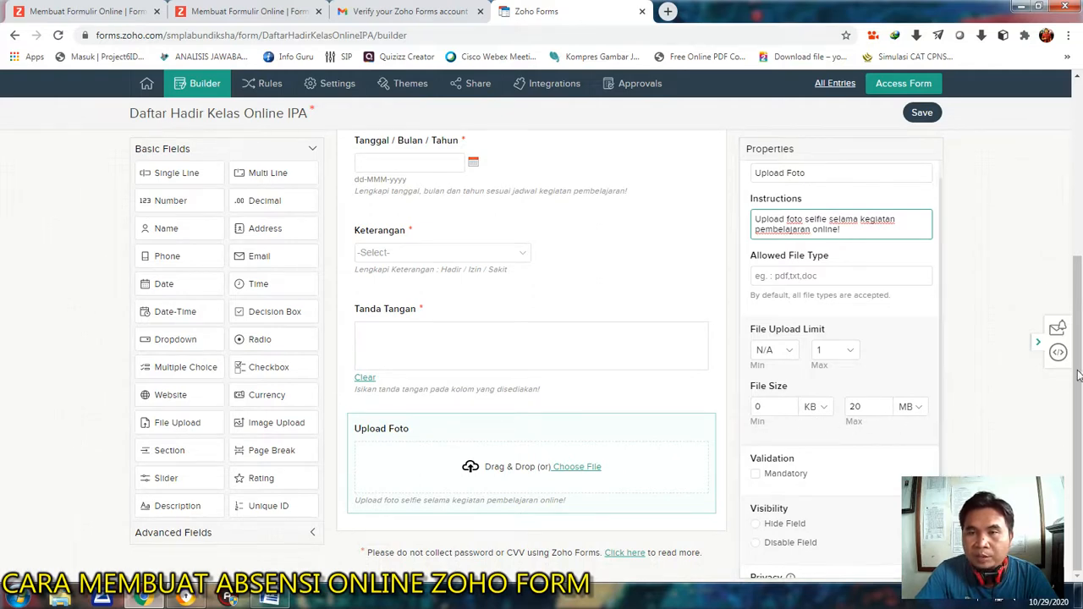
click(755, 475)
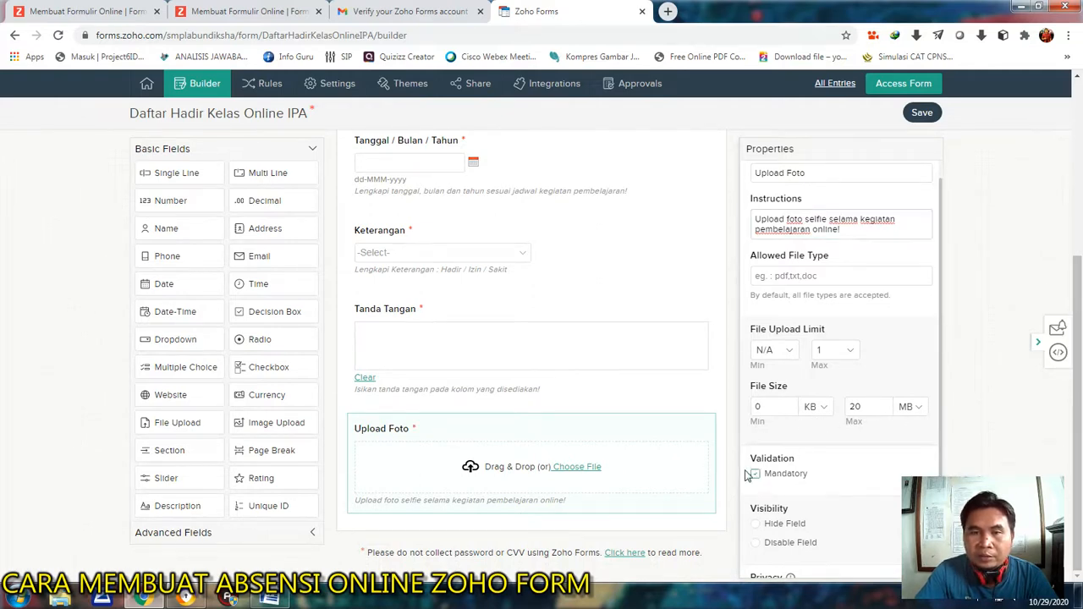
Review the attendance form's fields and save the form.
scroll(665, 325, up, 5)
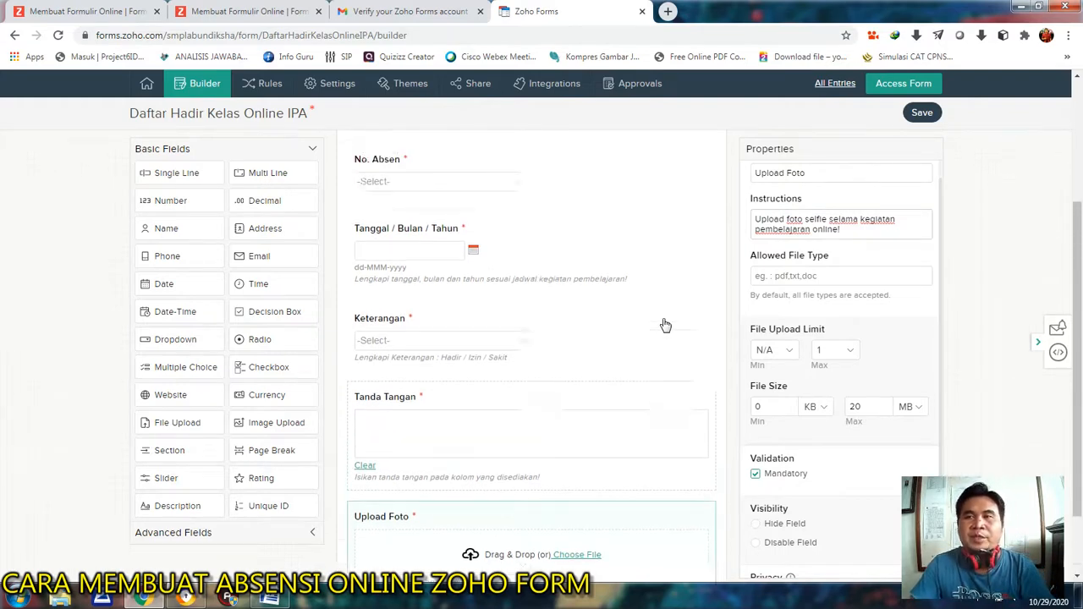
scroll(665, 305, down, 5)
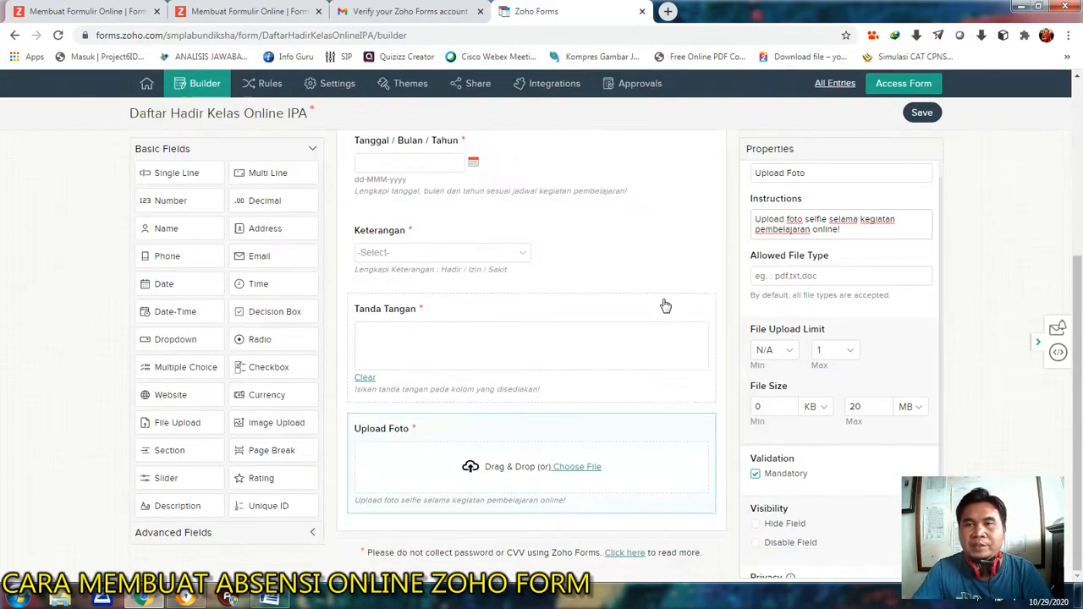
scroll(665, 305, up, 5)
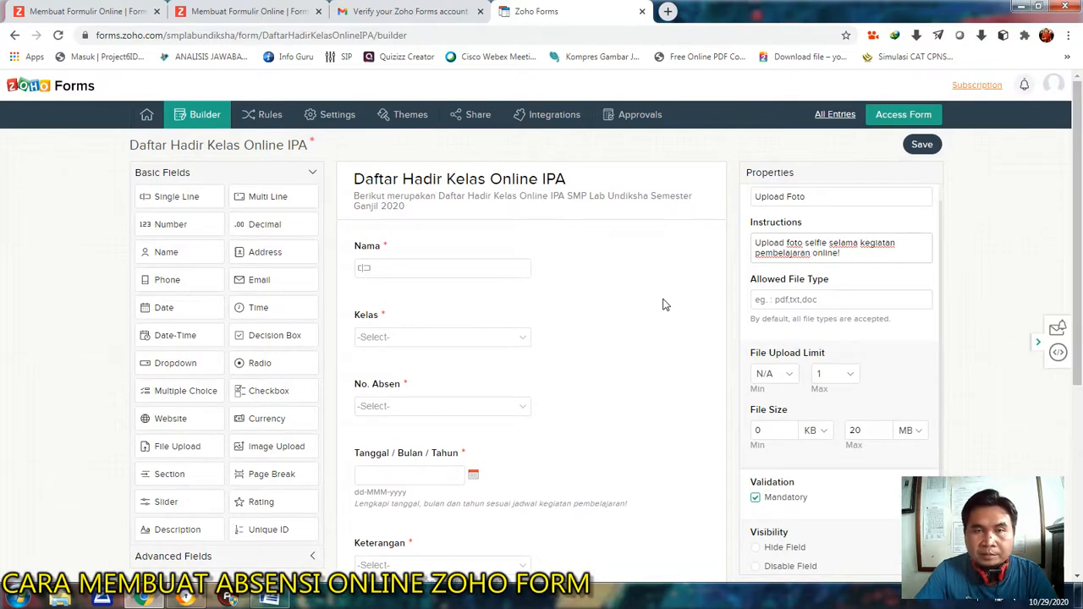
scroll(665, 306, down, 5)
scroll(665, 306, up, 5)
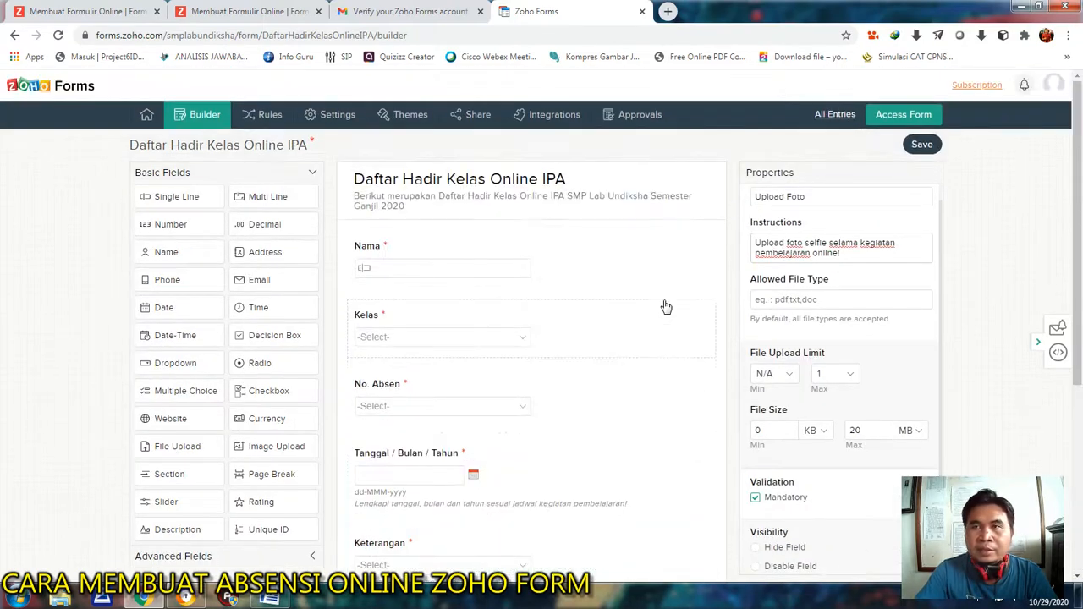
click(922, 145)
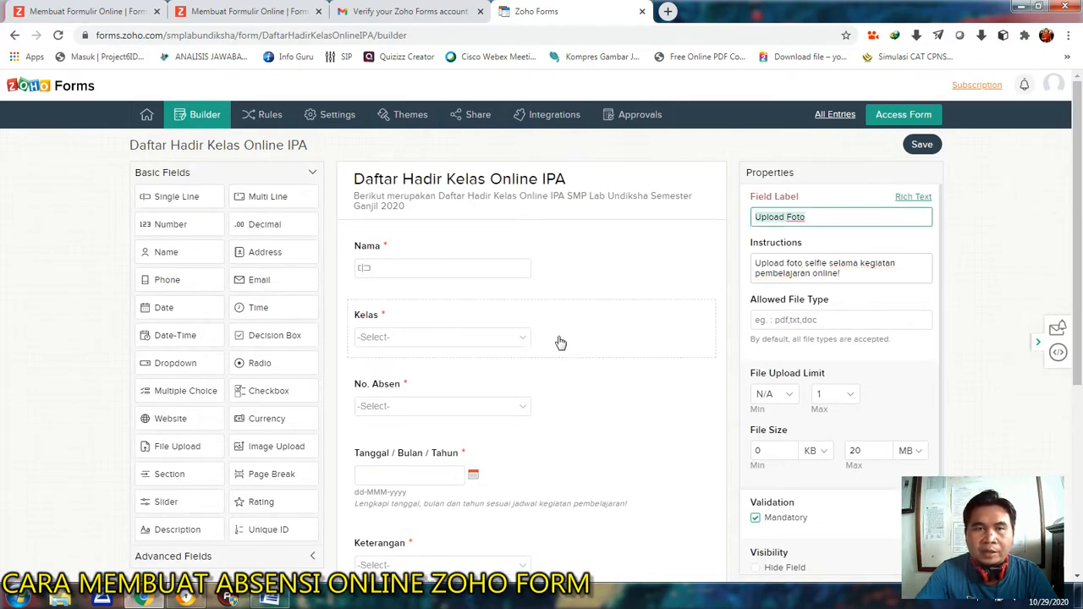
Open the live form and fill in a test entry with a name, Kelas 7 and No. Absen 1.
scroll(618, 305, down, 4)
scroll(683, 307, up, 4)
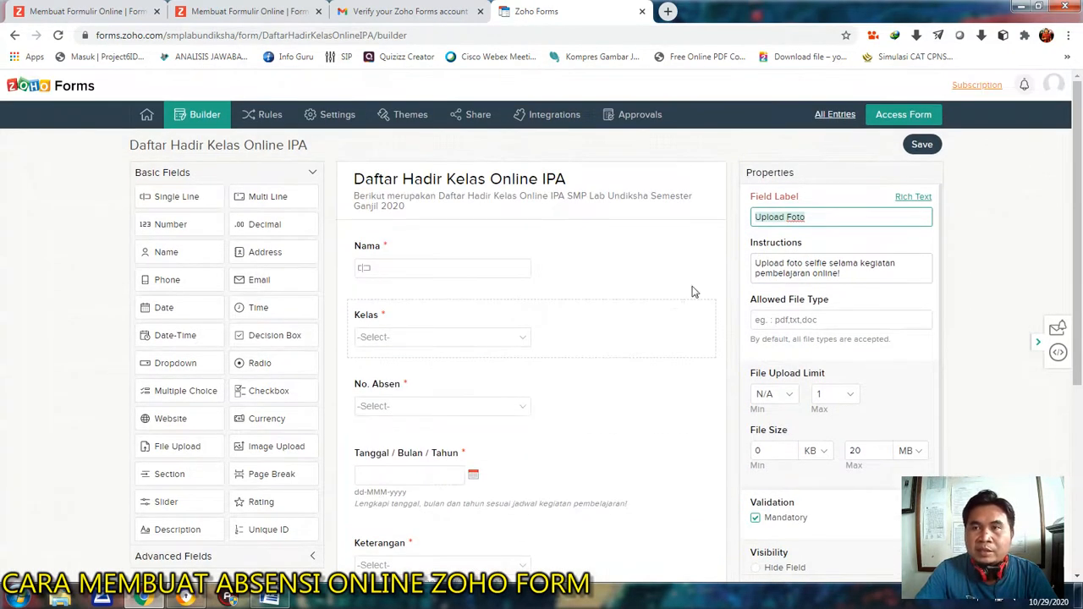
click(896, 122)
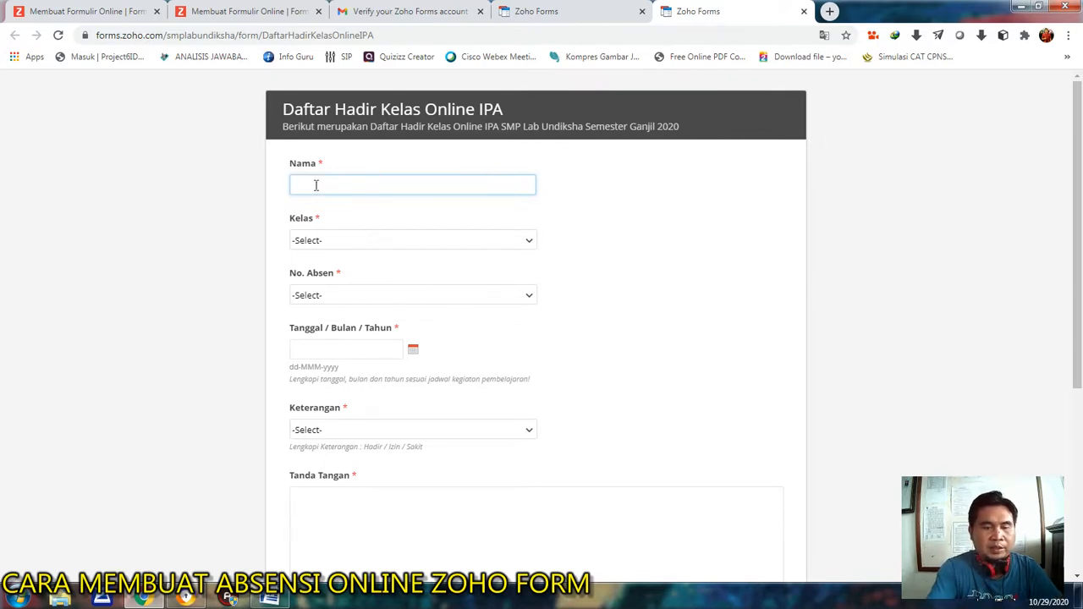
text(or)
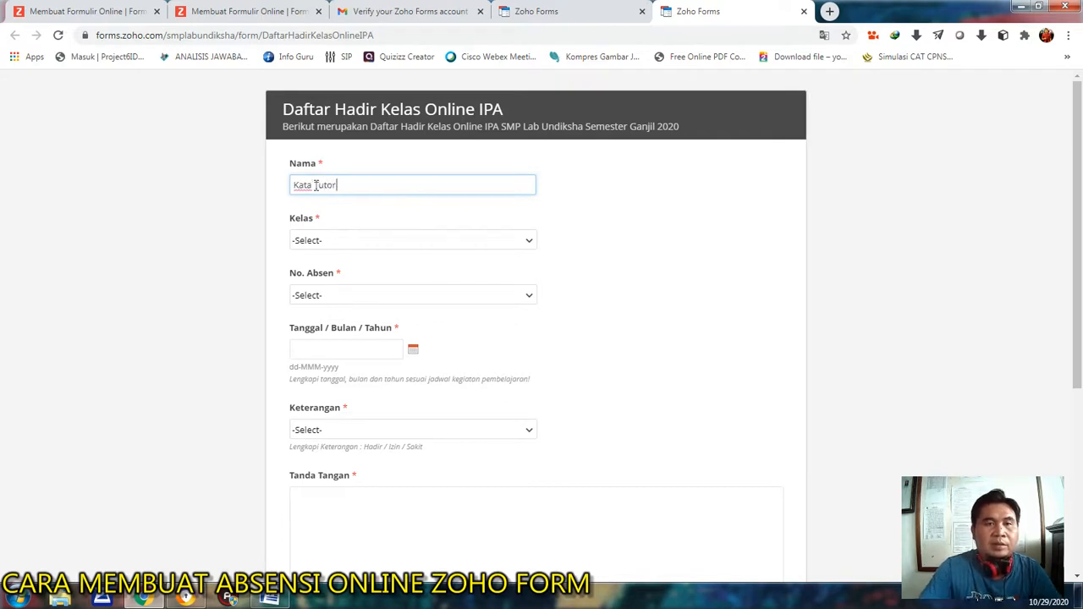
click(330, 241)
click(328, 275)
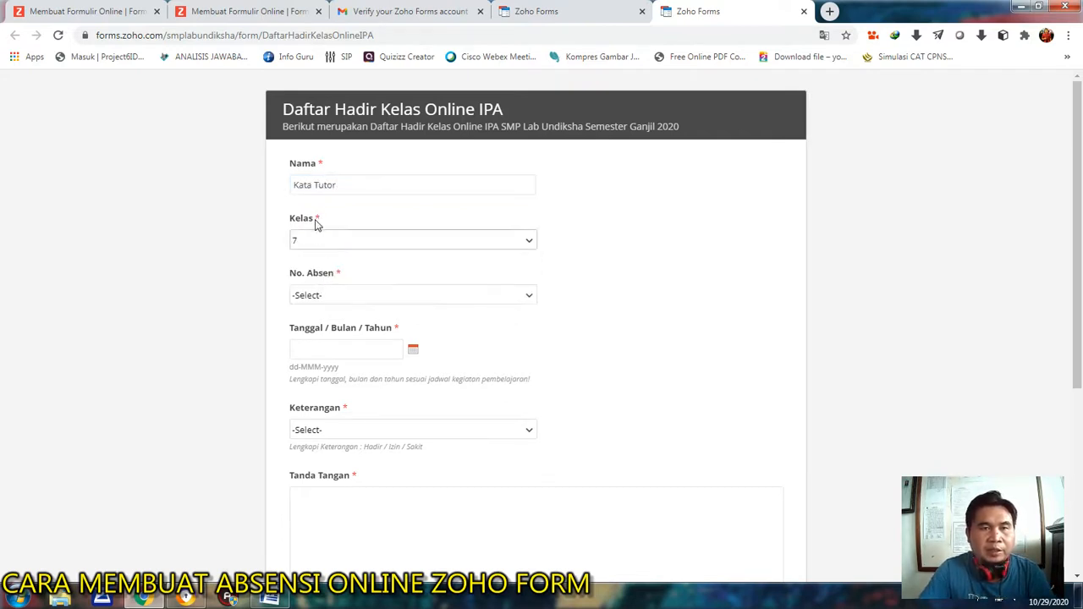
click(370, 298)
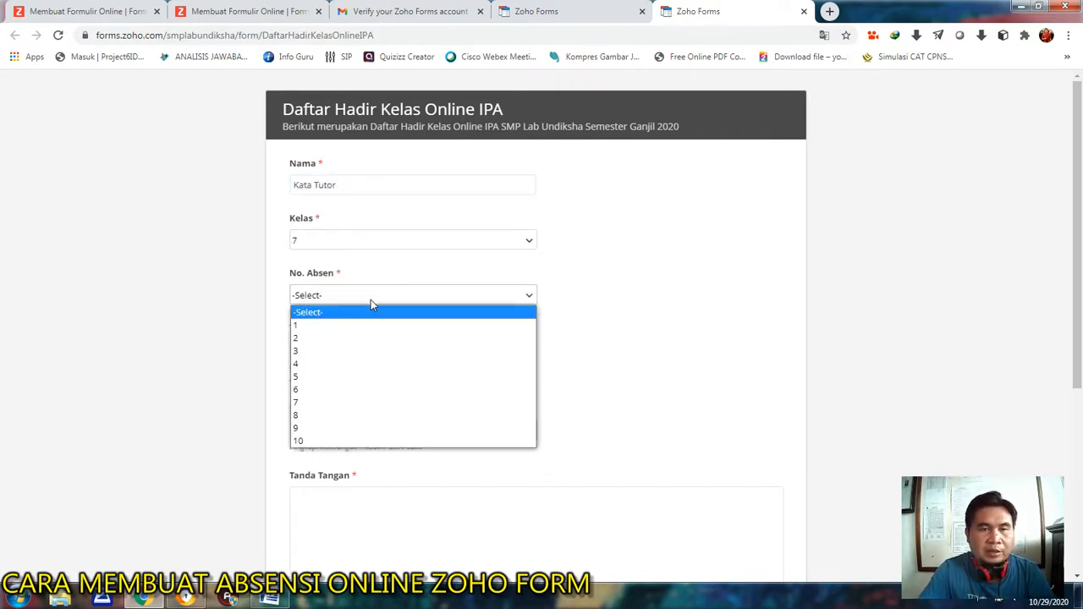
click(323, 330)
scroll(475, 284, down, 2)
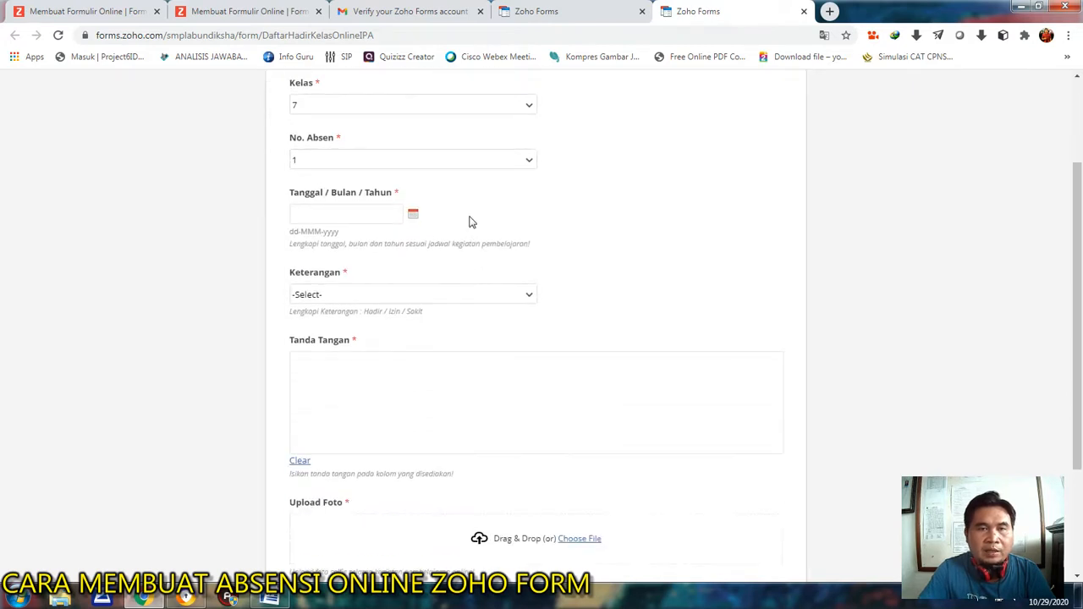
Enable Autofill Date of Response for the Tanggal / Bulan / Tahun field, save the form and open its live version.
click(556, 11)
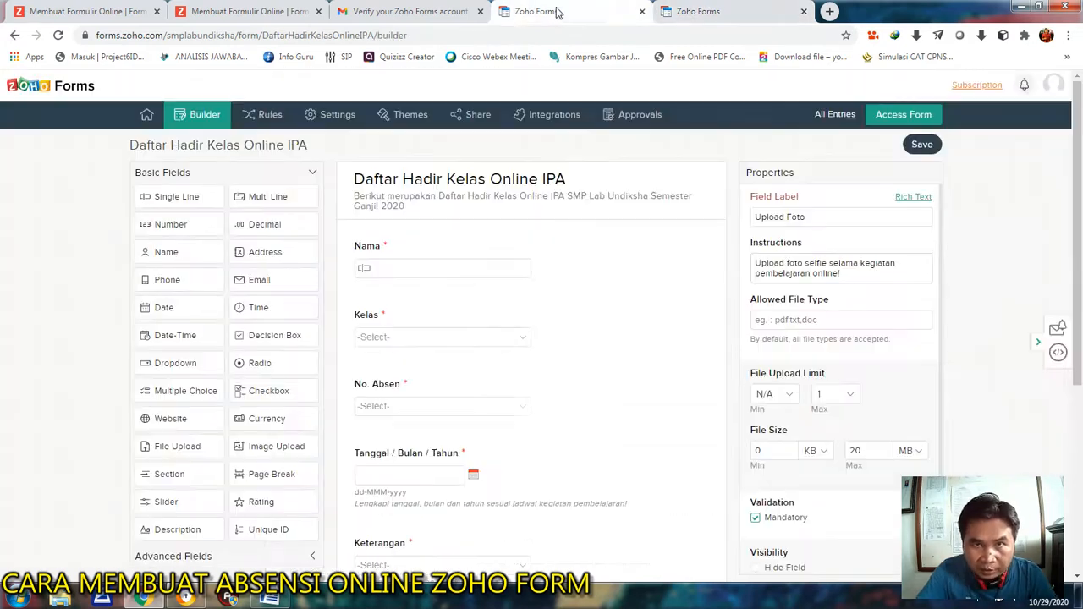
scroll(648, 254, down, 1)
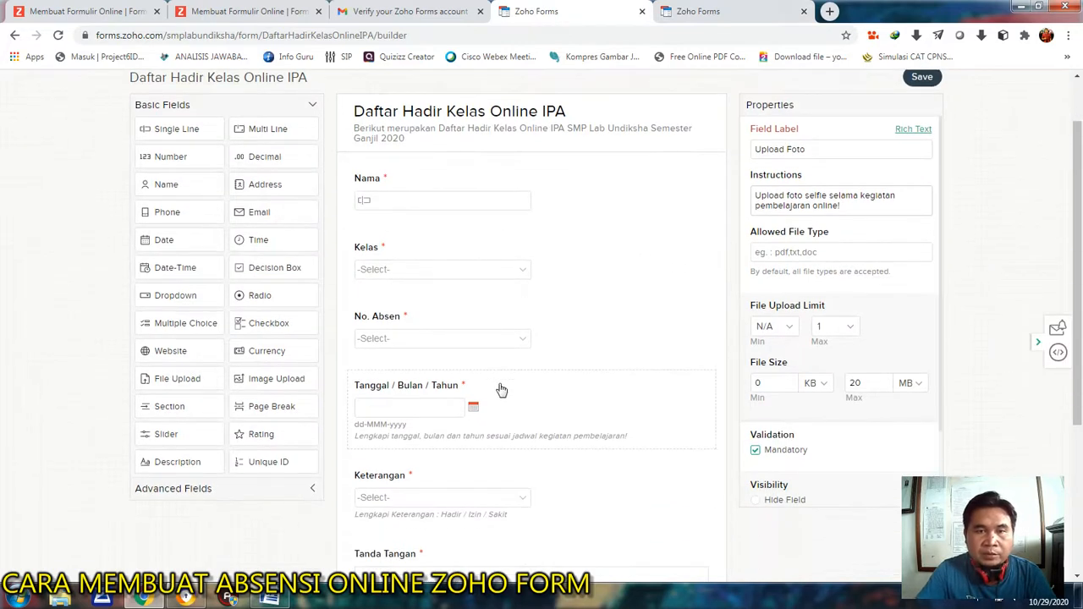
click(573, 382)
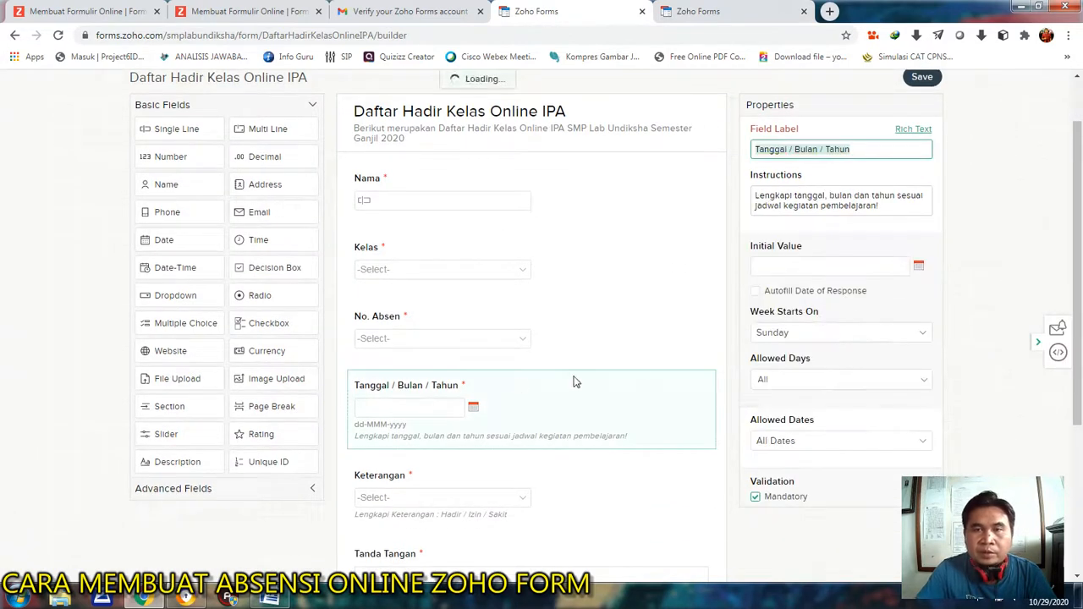
click(756, 293)
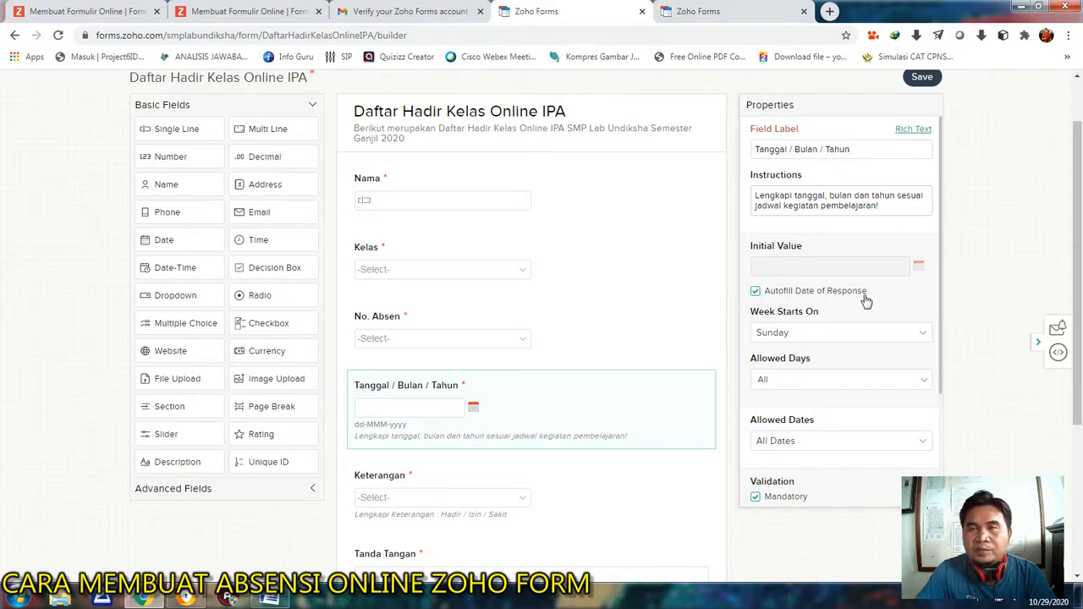
scroll(934, 239, up, 2)
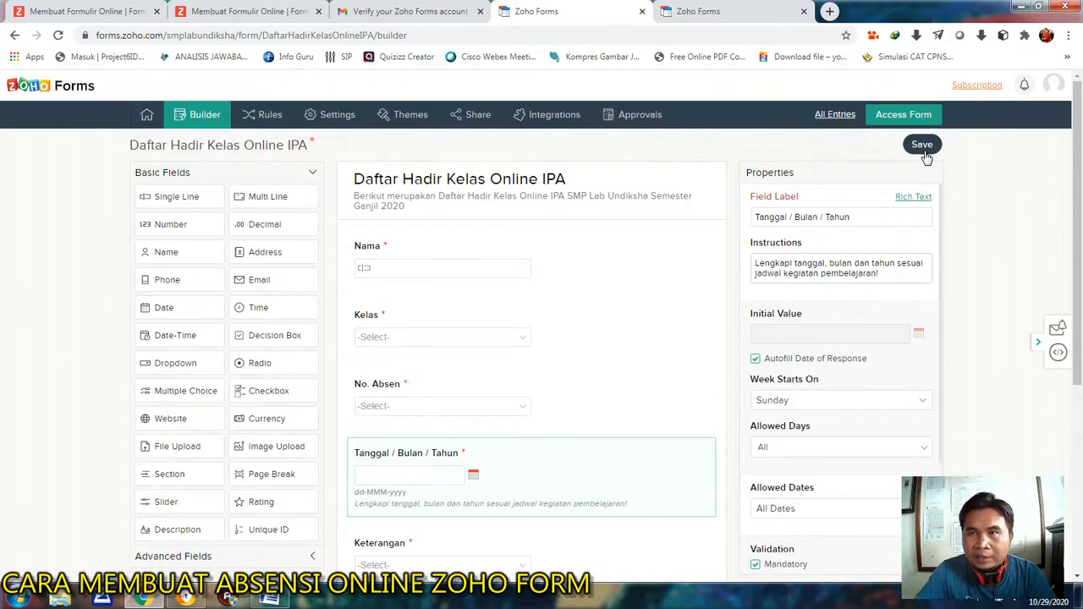
click(928, 124)
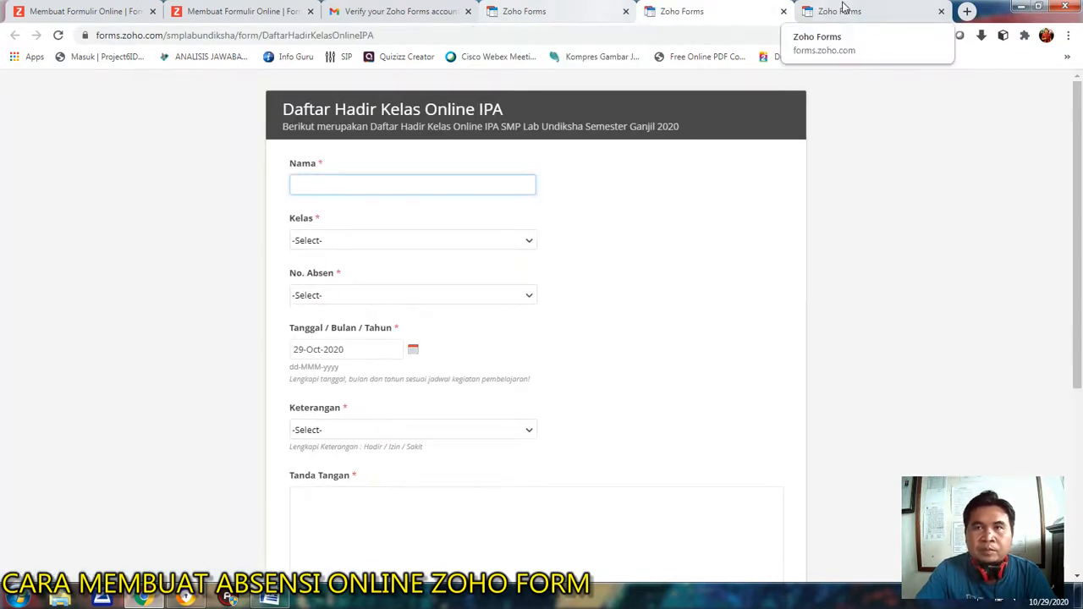
Return to the partly filled test entry and set the date to 29-Oct-2020 and Keterangan to Hadir.
click(874, 10)
click(575, 9)
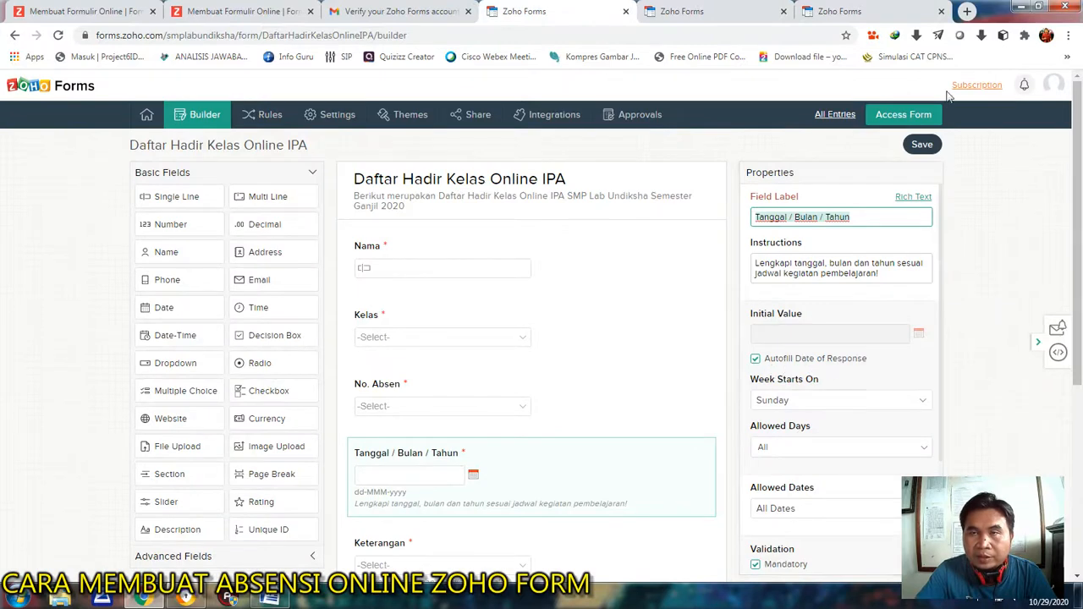
click(874, 8)
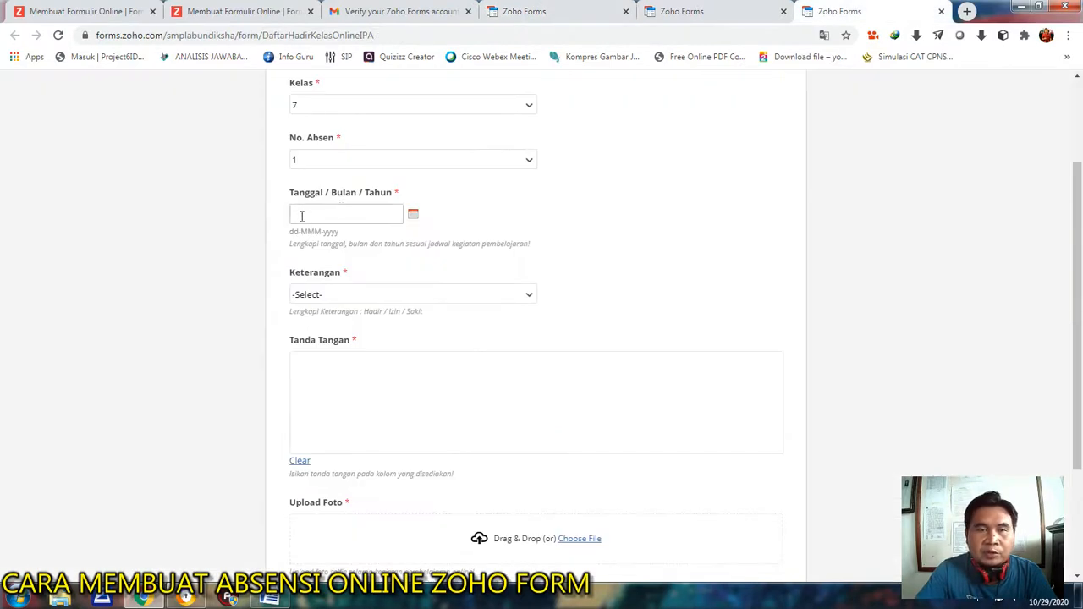
click(413, 217)
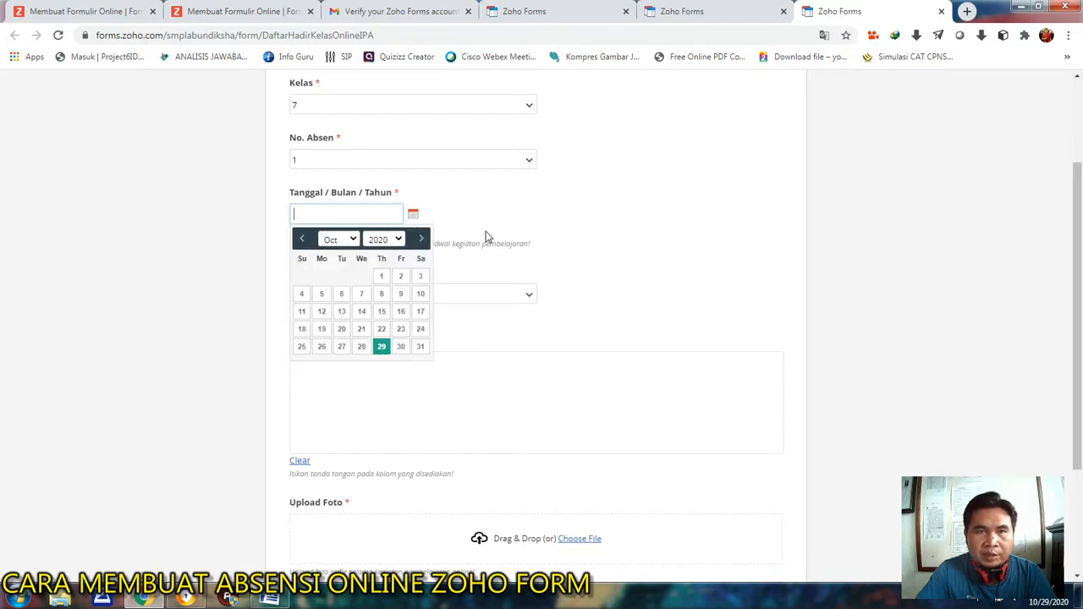
click(380, 346)
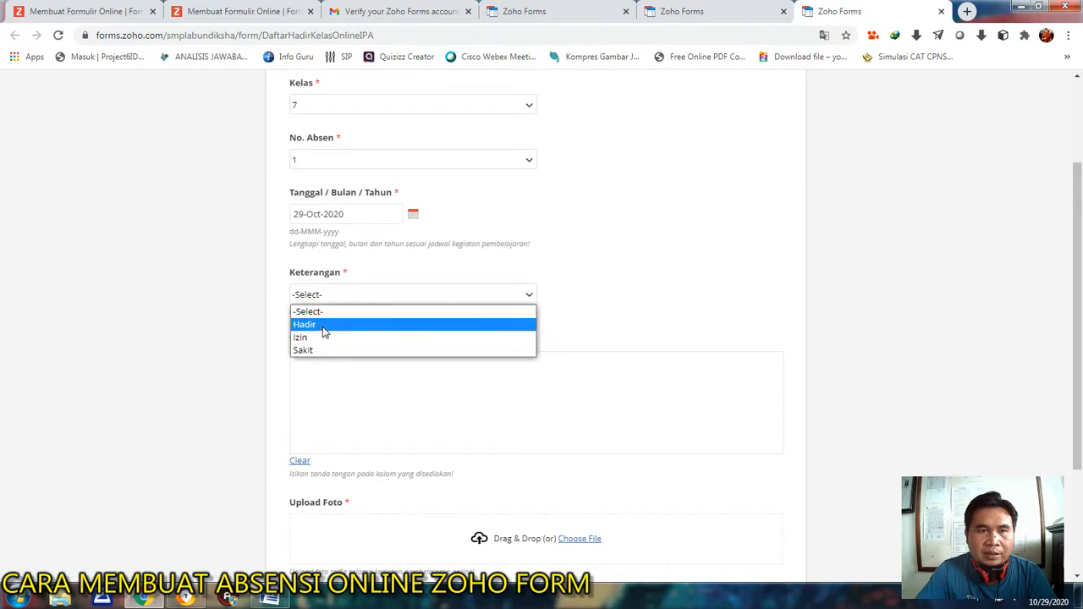
click(323, 325)
Draw trial signatures in the Tanda Tangan box and clear each of them.
scroll(524, 288, down, 3)
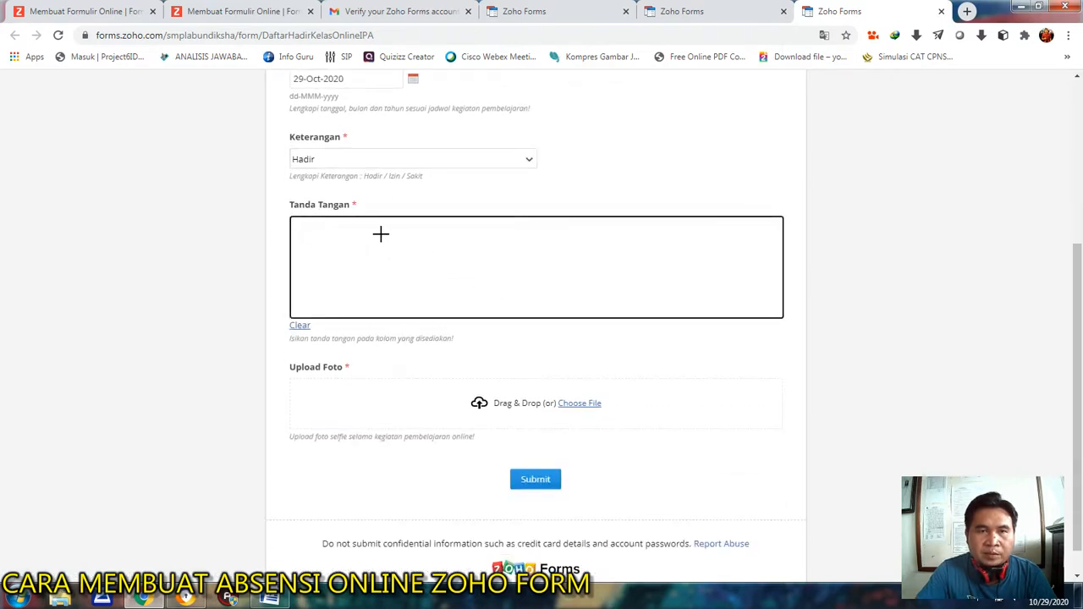
drag(349, 241, 351, 294)
mouse_move(302, 254)
mouse_down()
mouse_move(375, 275)
mouse_move(338, 309)
mouse_move(391, 274)
mouse_up()
drag(326, 281, 468, 271)
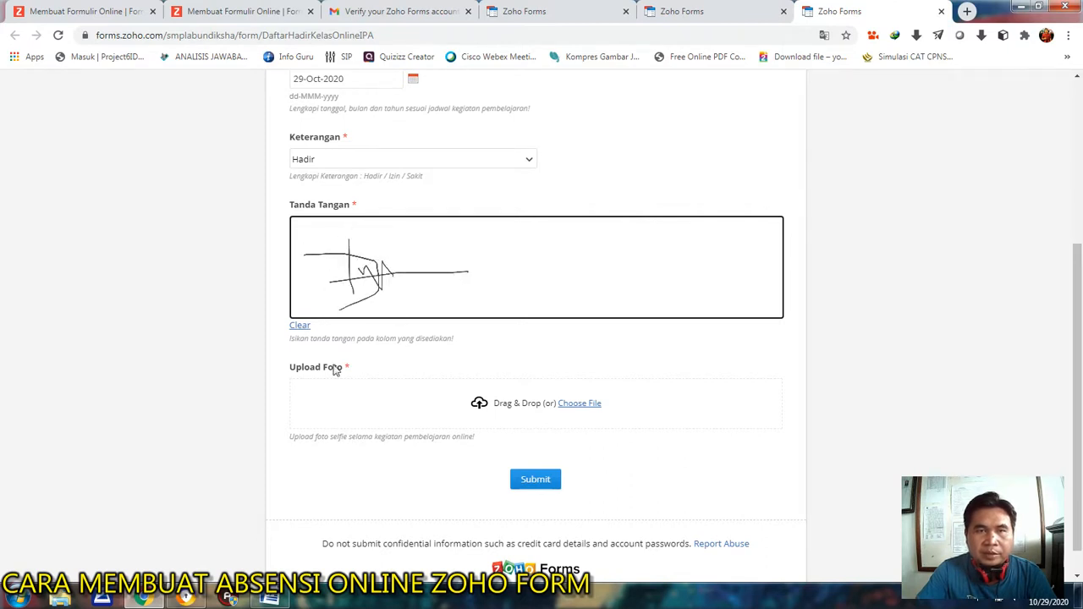
click(299, 327)
mouse_move(338, 289)
mouse_down()
mouse_move(339, 240)
mouse_move(344, 267)
mouse_move(441, 262)
mouse_up()
drag(350, 254, 410, 259)
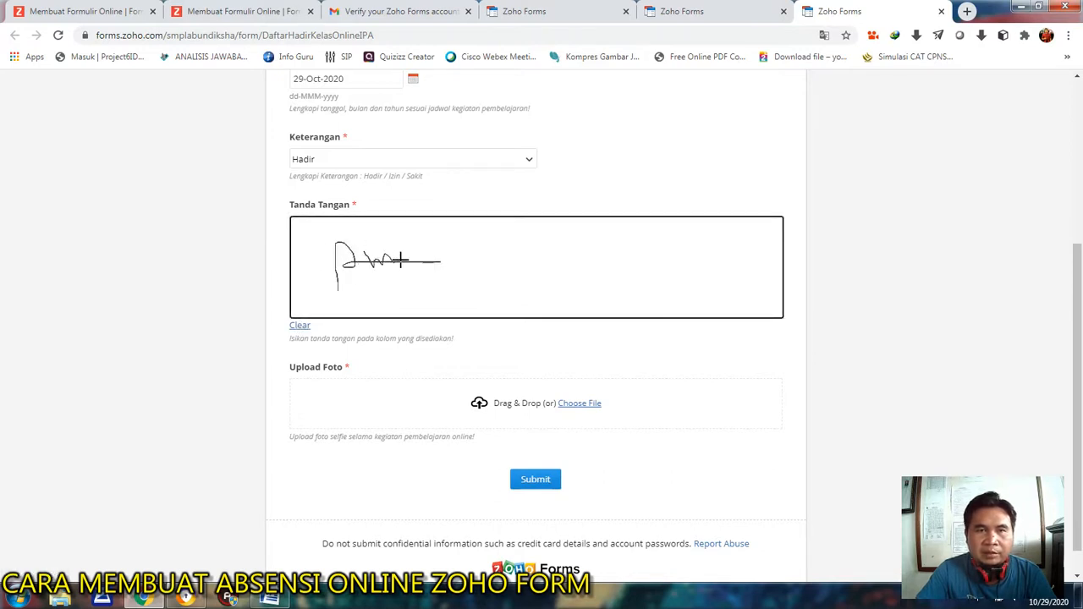
click(302, 328)
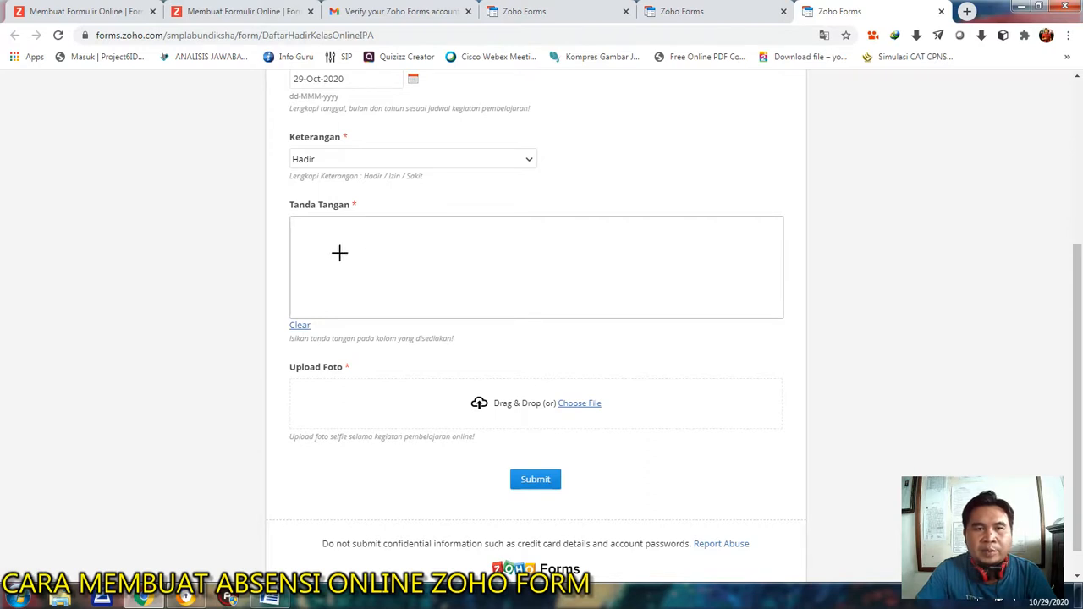
Sign the Tanda Tangan box and attach zxcs.JPG from the Videos library to the Upload Foto field.
mouse_move(373, 240)
mouse_down()
mouse_move(348, 256)
mouse_move(380, 306)
mouse_move(418, 276)
mouse_move(494, 252)
mouse_move(465, 275)
mouse_up()
scroll(445, 293, down, 1)
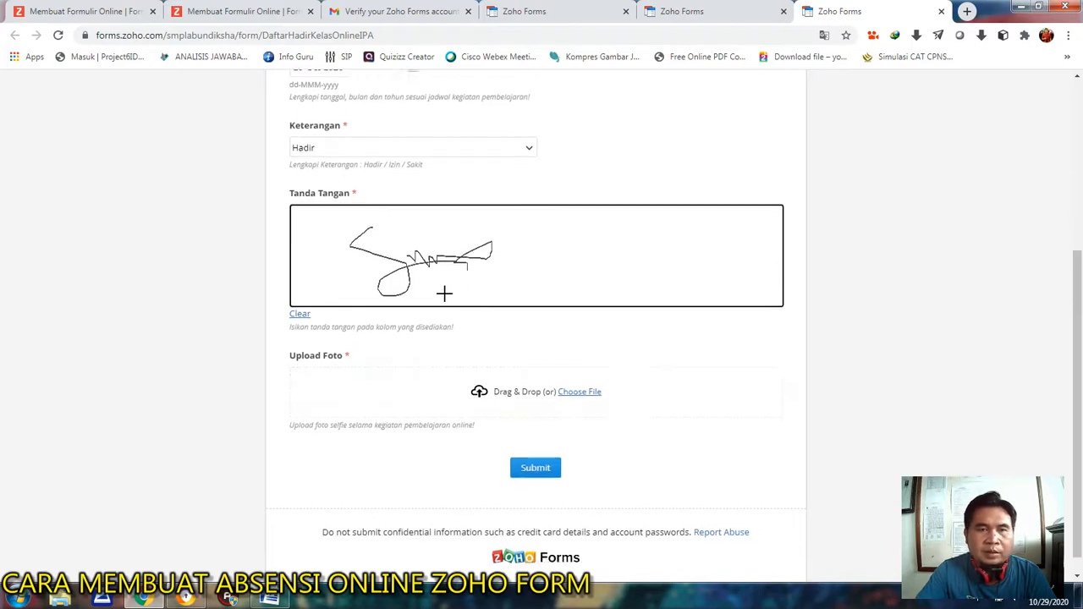
click(561, 374)
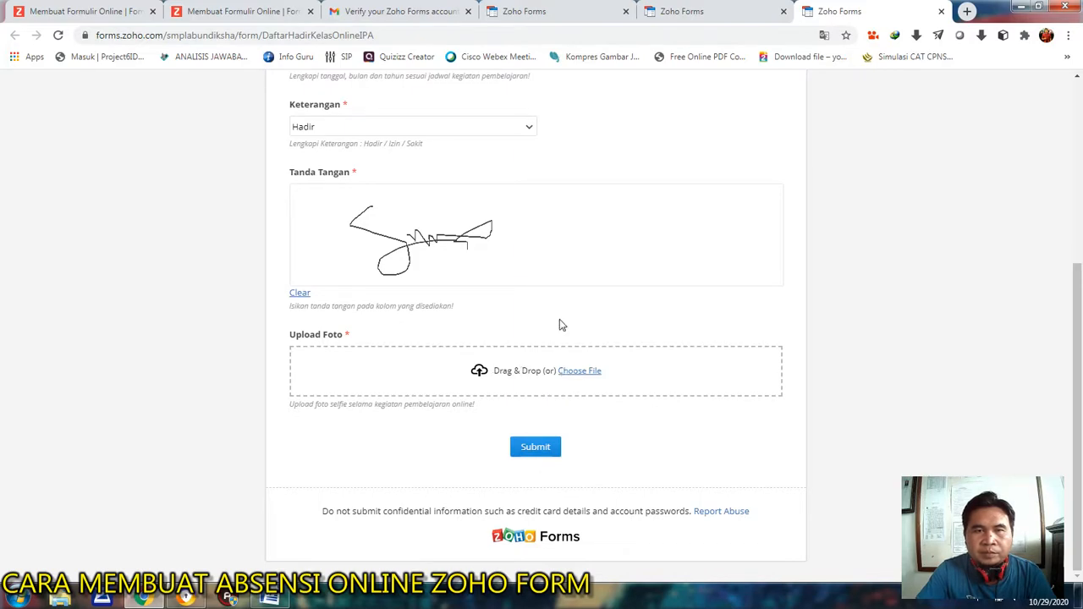
click(569, 386)
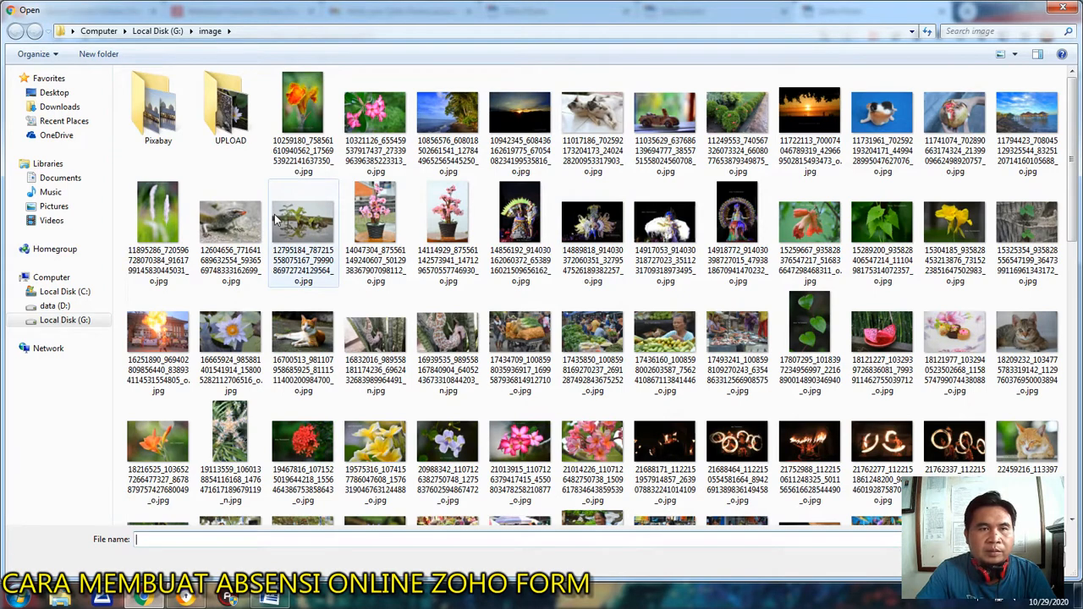
click(51, 221)
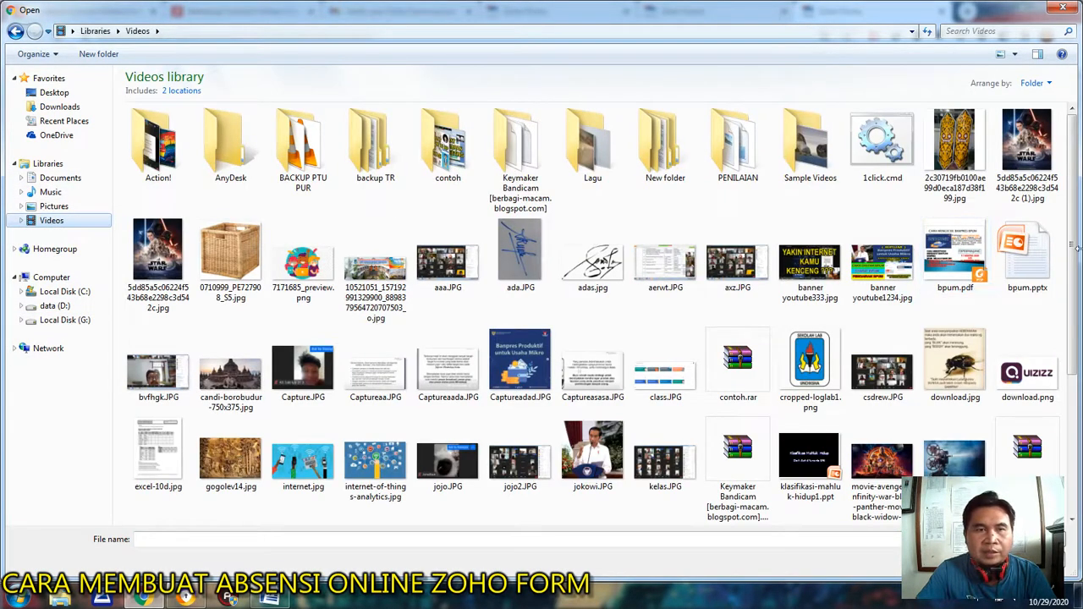
drag(1077, 212, 1077, 353)
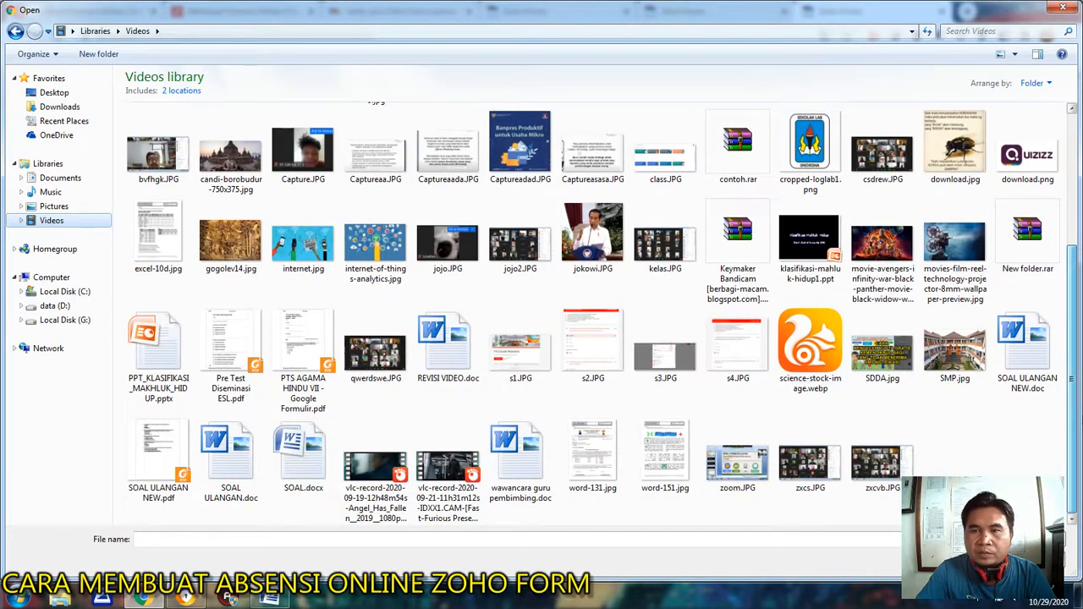
double_click(810, 461)
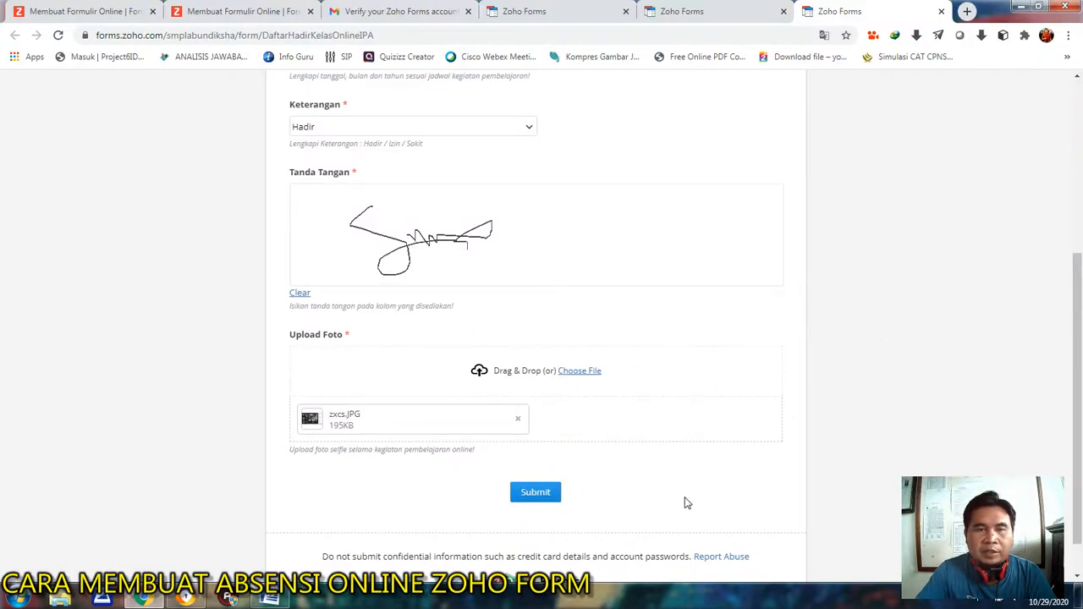
Review the completed test entry from the Nama field down to the uploaded photo.
click(536, 493)
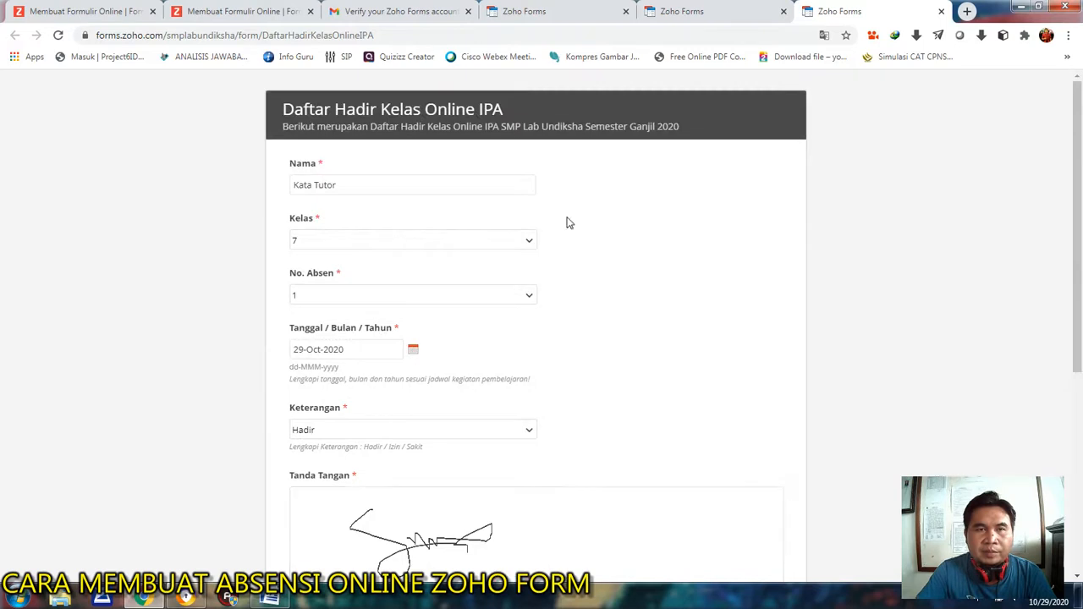
scroll(516, 359, down, 4)
scroll(520, 360, up, 4)
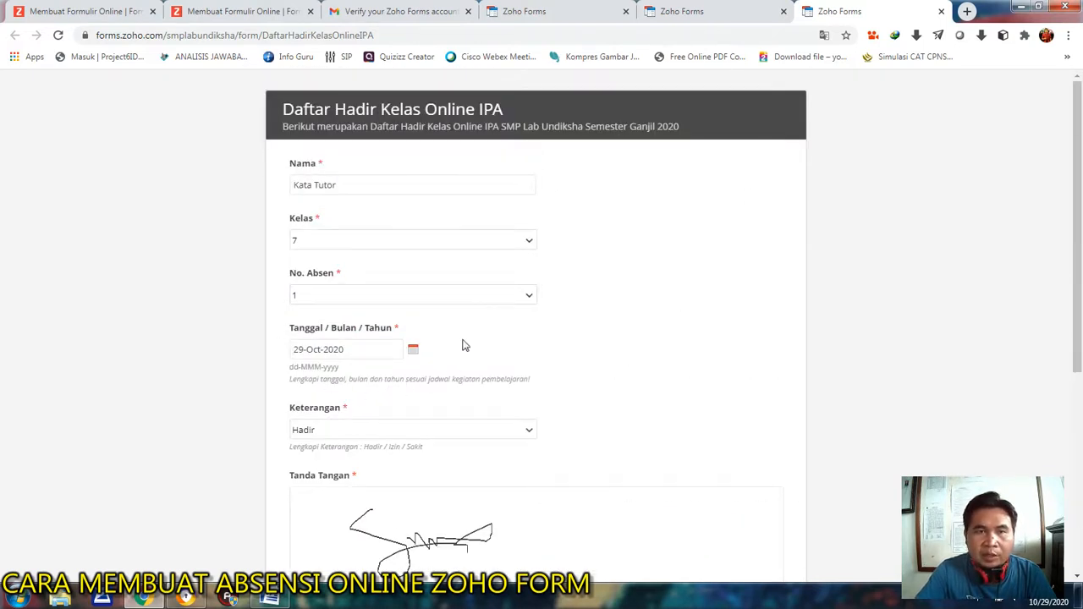
Turn off Autofill Date of Response for the Tanggal / Bulan / Tahun field in the form builder.
click(550, 11)
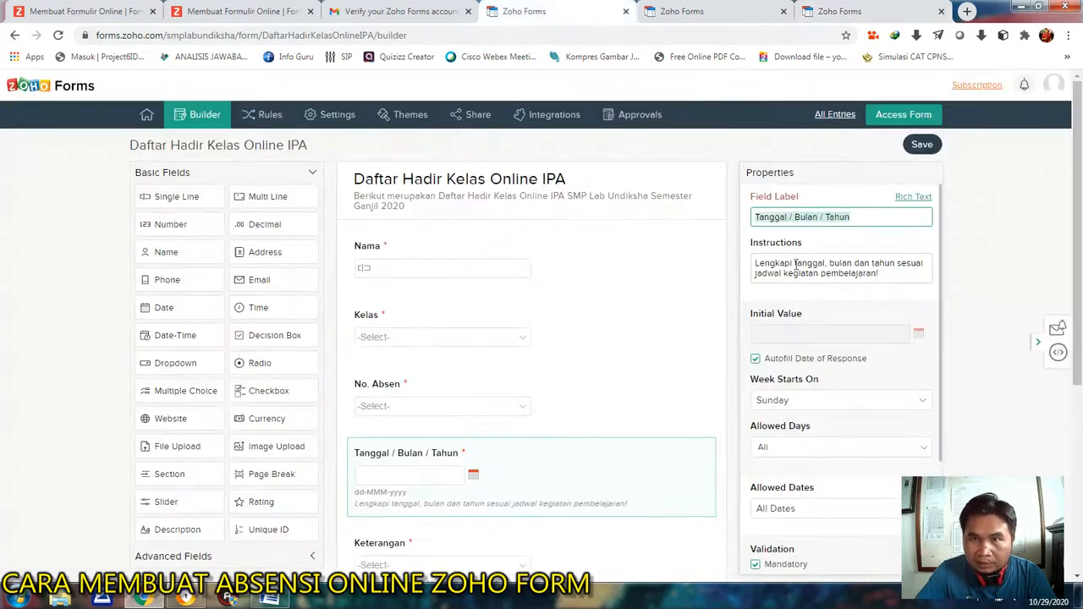
click(681, 11)
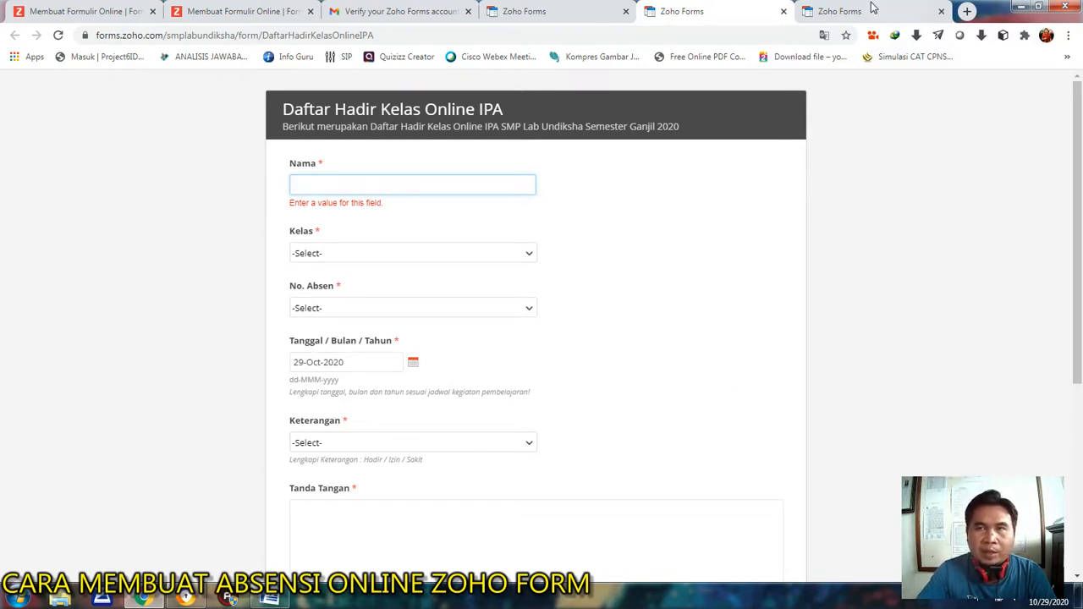
click(550, 11)
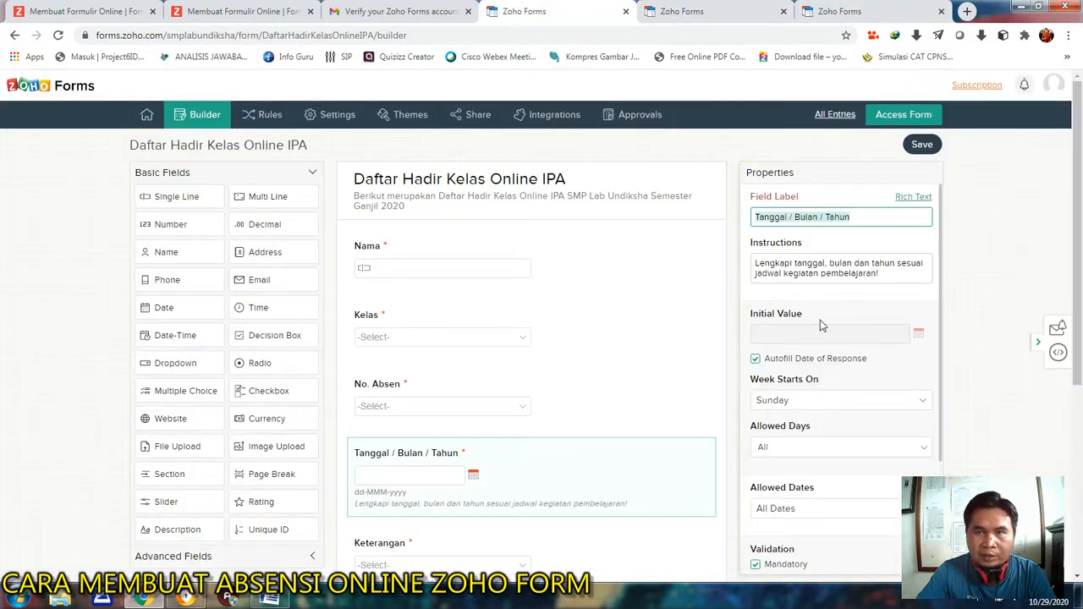
click(754, 360)
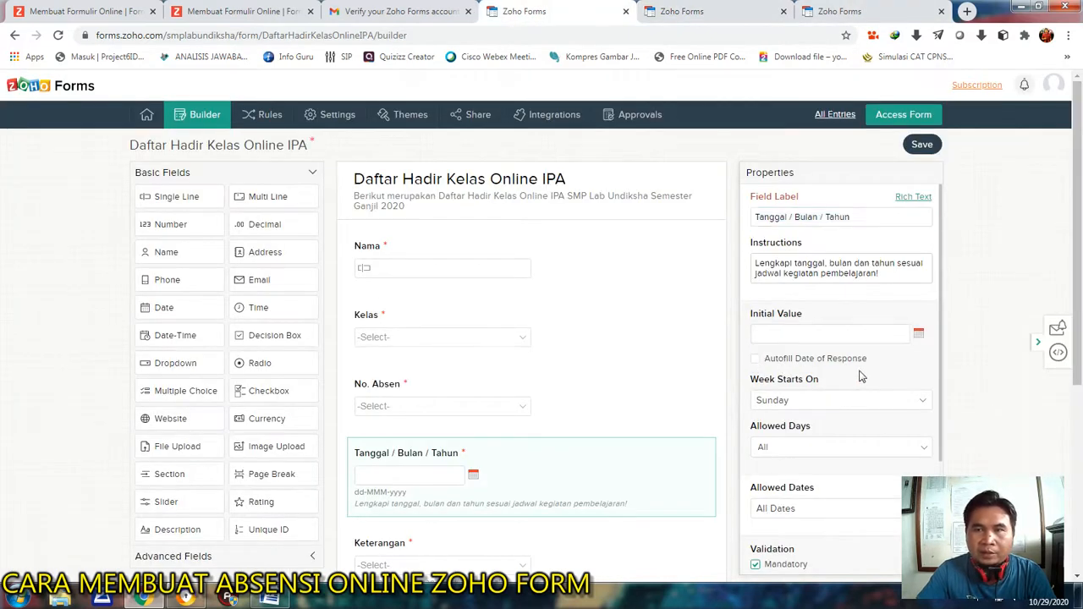
Close the blank copy of the live form and submit the completed test entry.
click(772, 18)
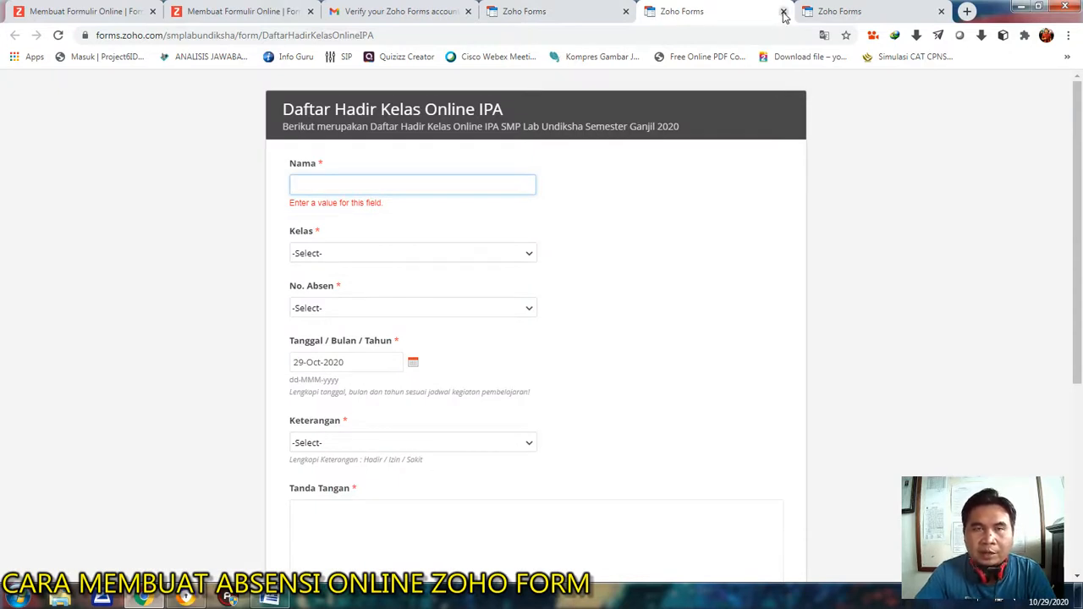
click(783, 11)
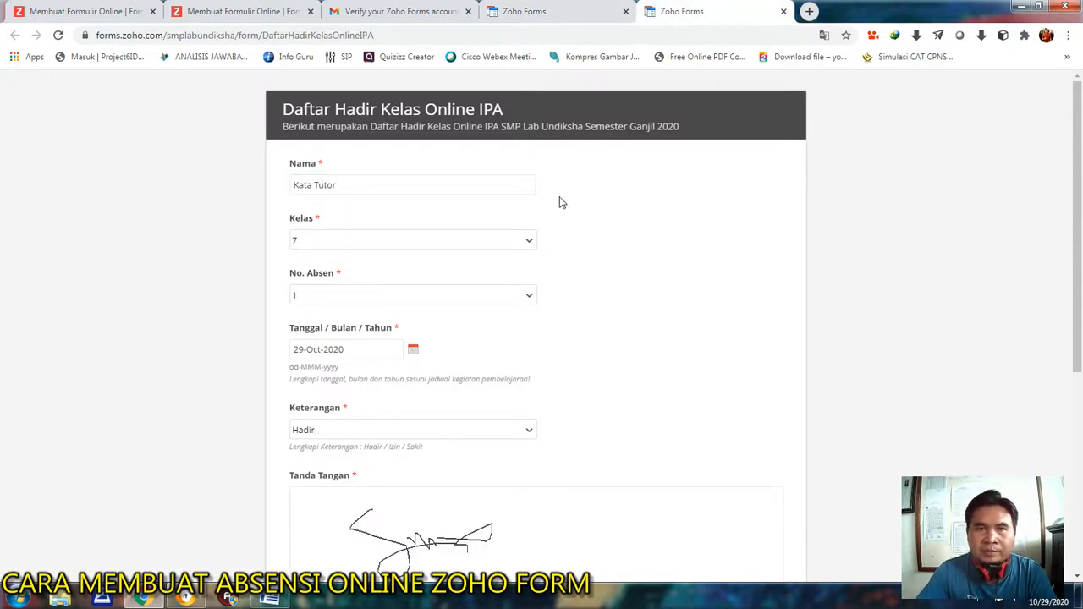
scroll(623, 296, down, 5)
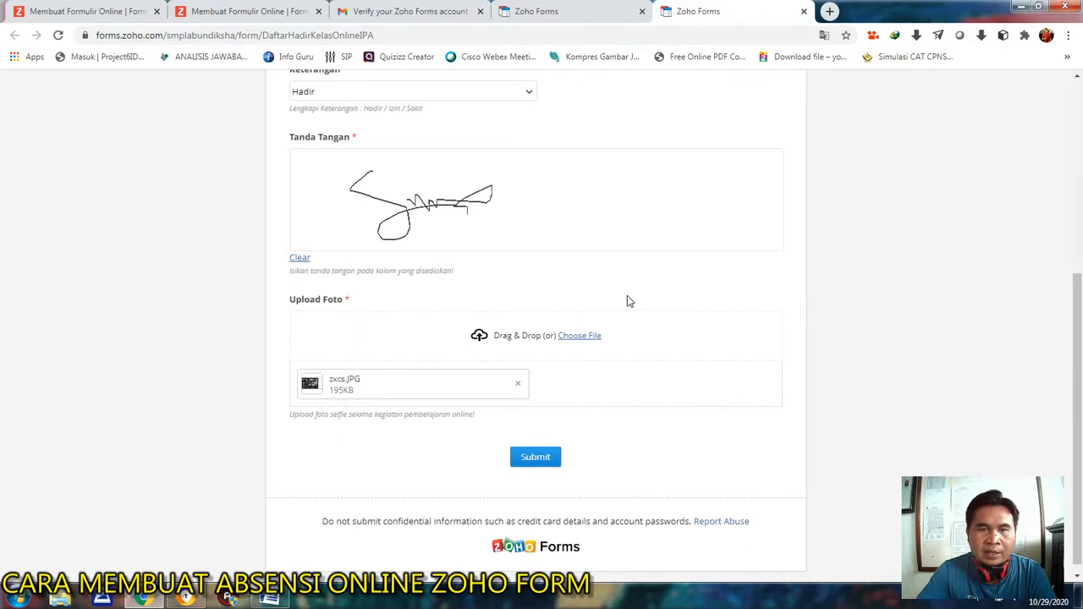
click(536, 457)
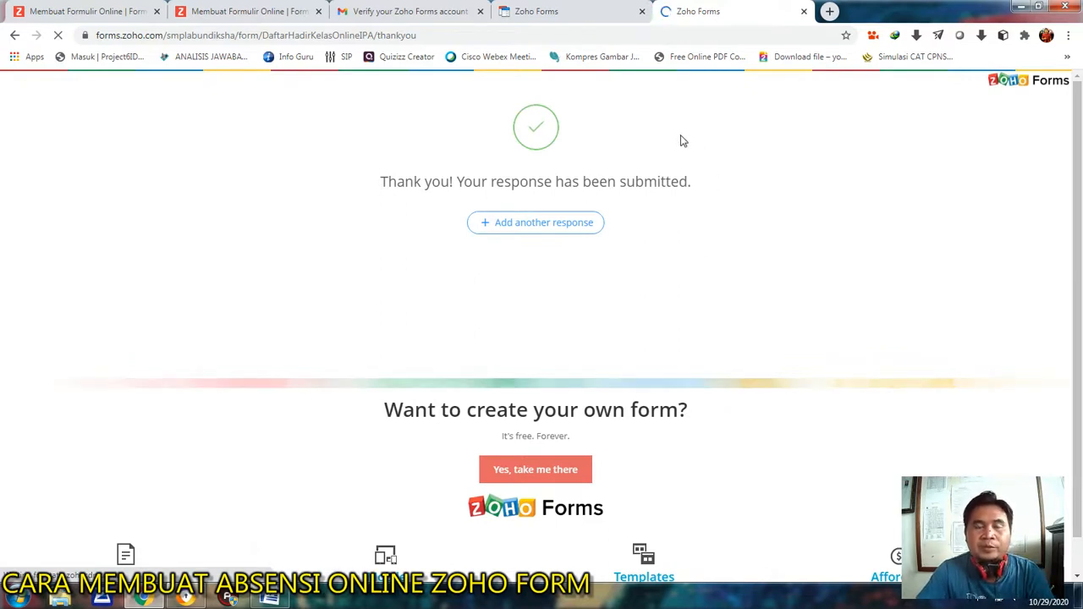
Open the attendance form's Integrations page from the form builder, discarding the unsaved changes.
click(516, 10)
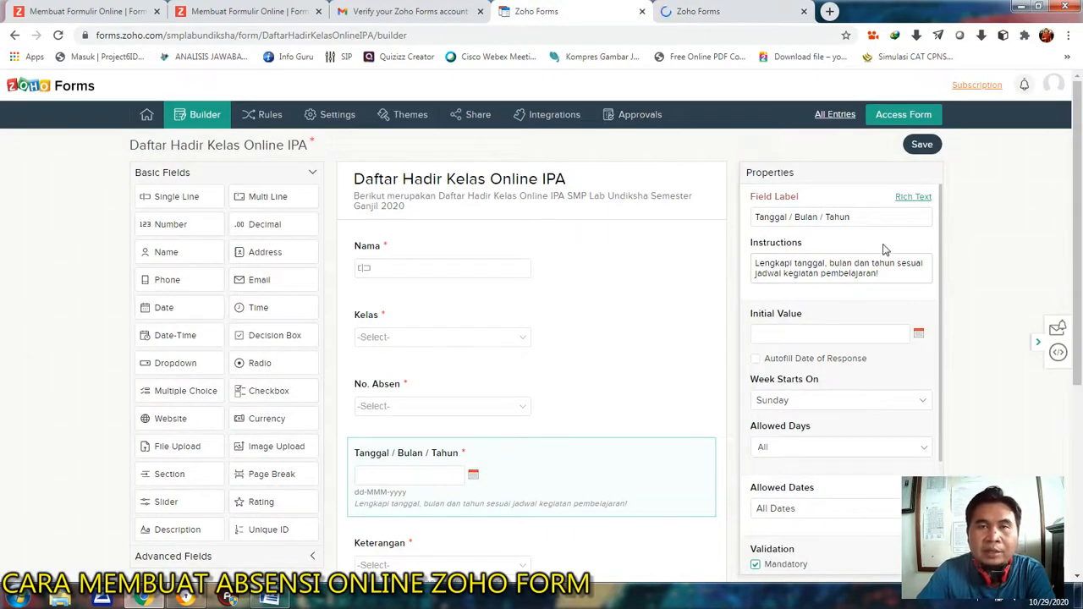
mouse_move(1077, 148)
mouse_down()
mouse_move(1078, 256)
mouse_move(1081, 127)
mouse_up()
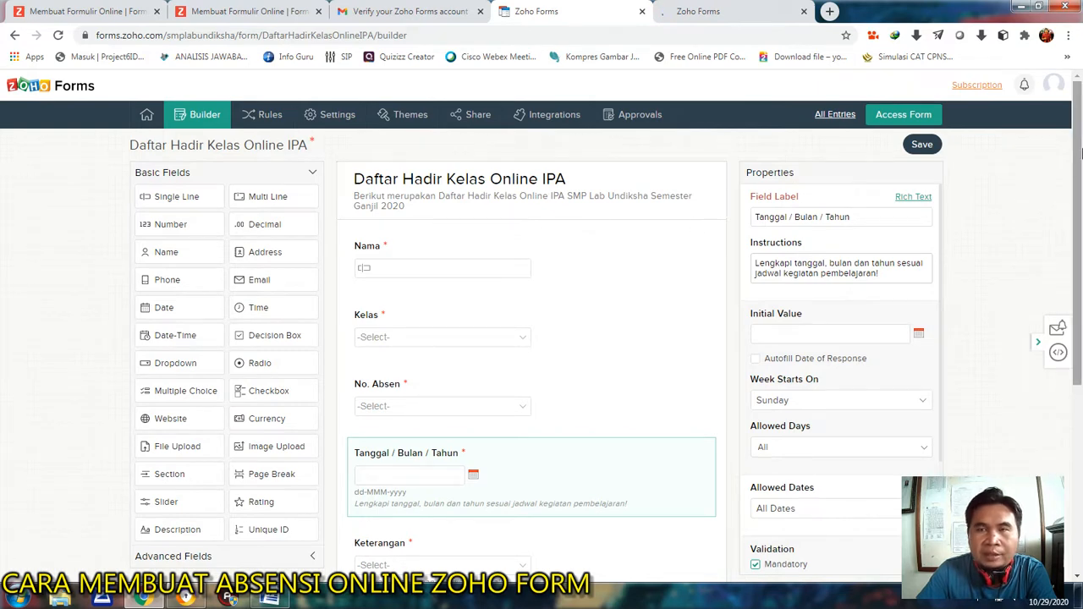
drag(1075, 144, 1074, 137)
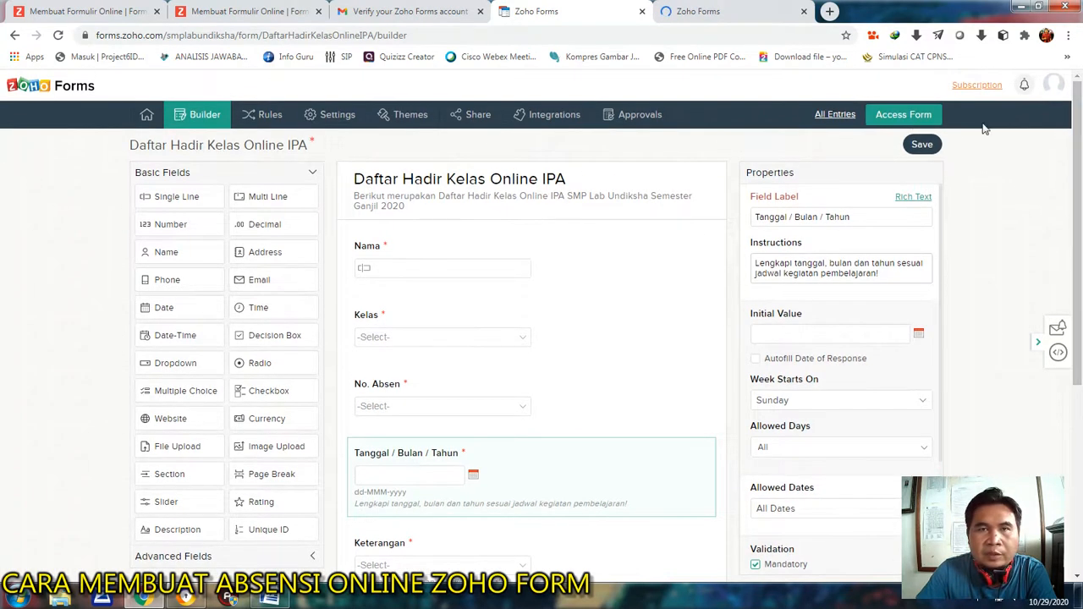
click(560, 116)
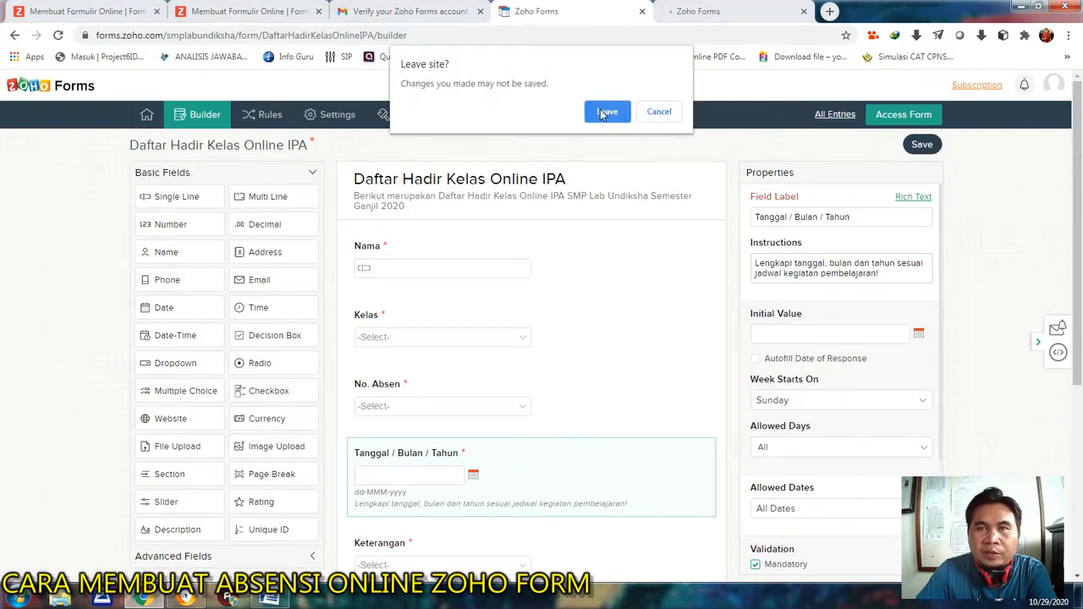
click(604, 112)
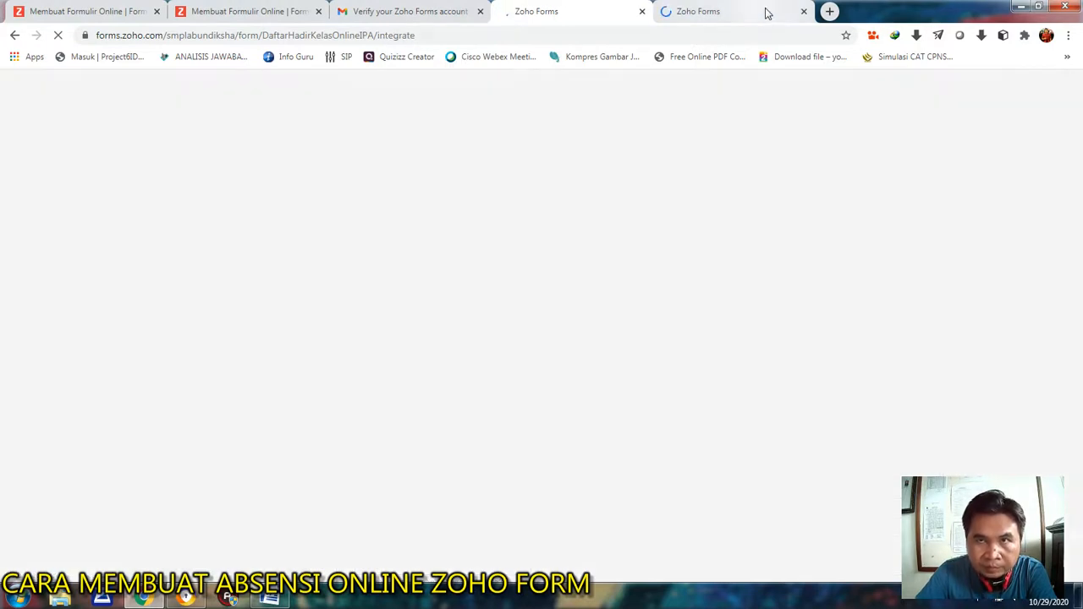
Check the submitted test entry's thank-you page, and select Google Sheets among the attendance form's integrations.
click(770, 12)
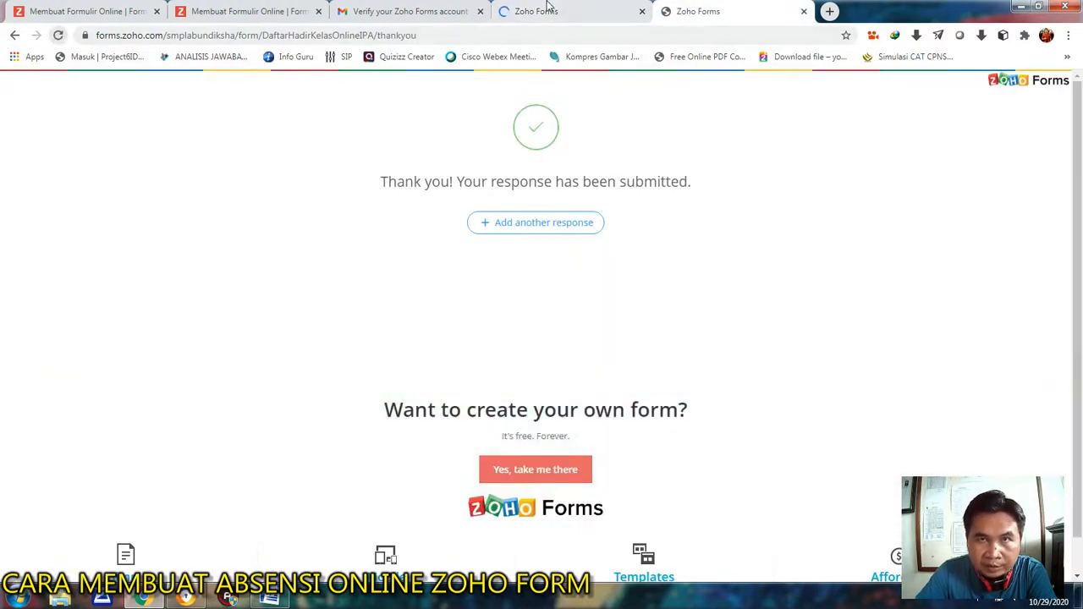
click(542, 10)
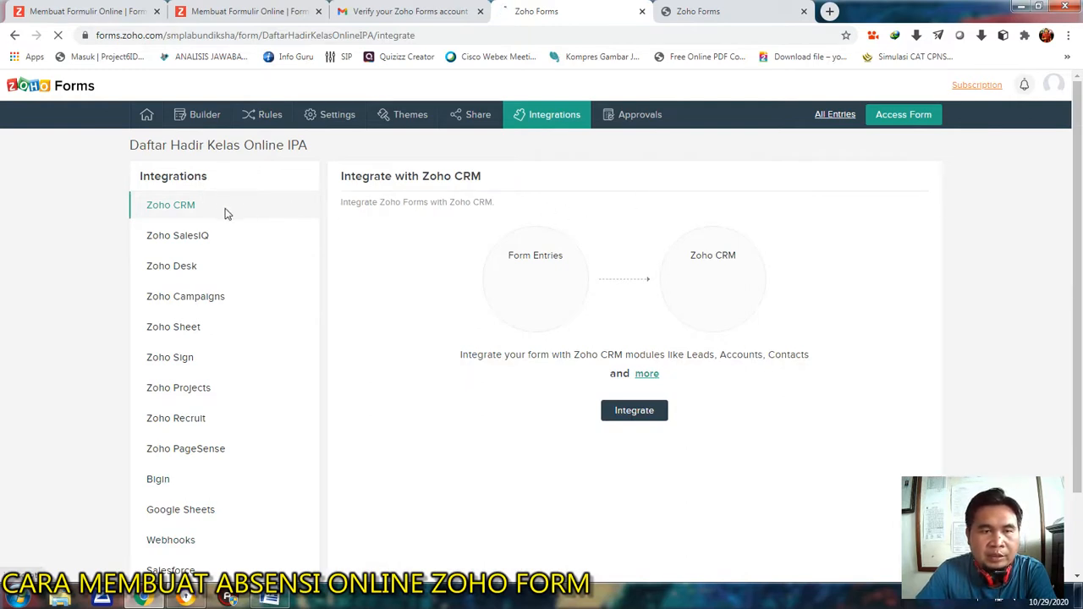
scroll(225, 213, down, 1)
scroll(226, 215, up, 2)
scroll(226, 214, down, 2)
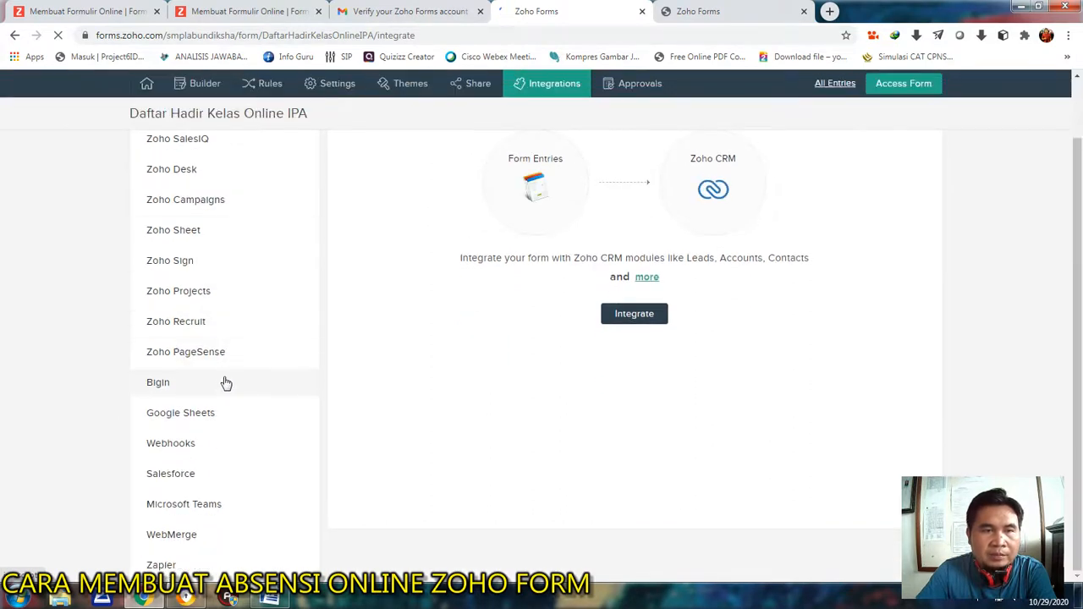
click(182, 414)
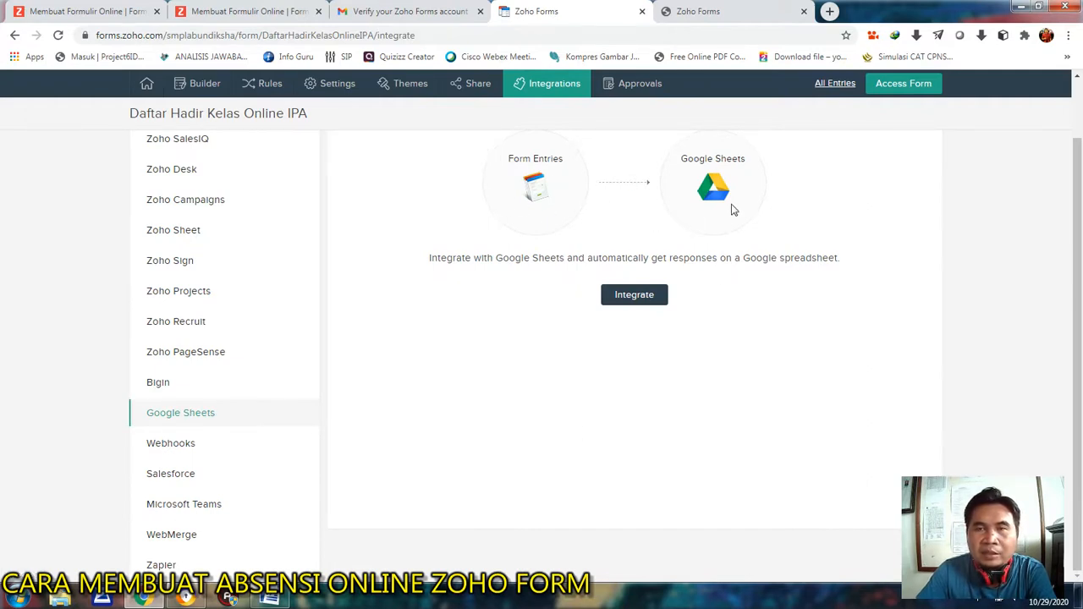
Start the Google Sheets integration and authenticate with the chosen Google account, allowing Zoho Corp access to its Drive files and spreadsheets.
click(635, 298)
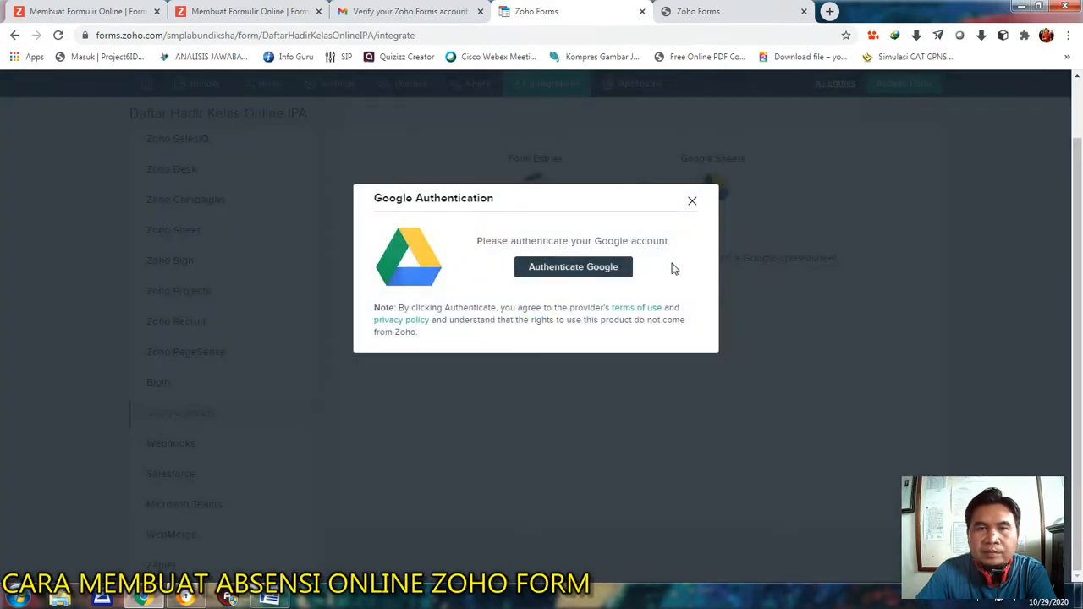
click(575, 269)
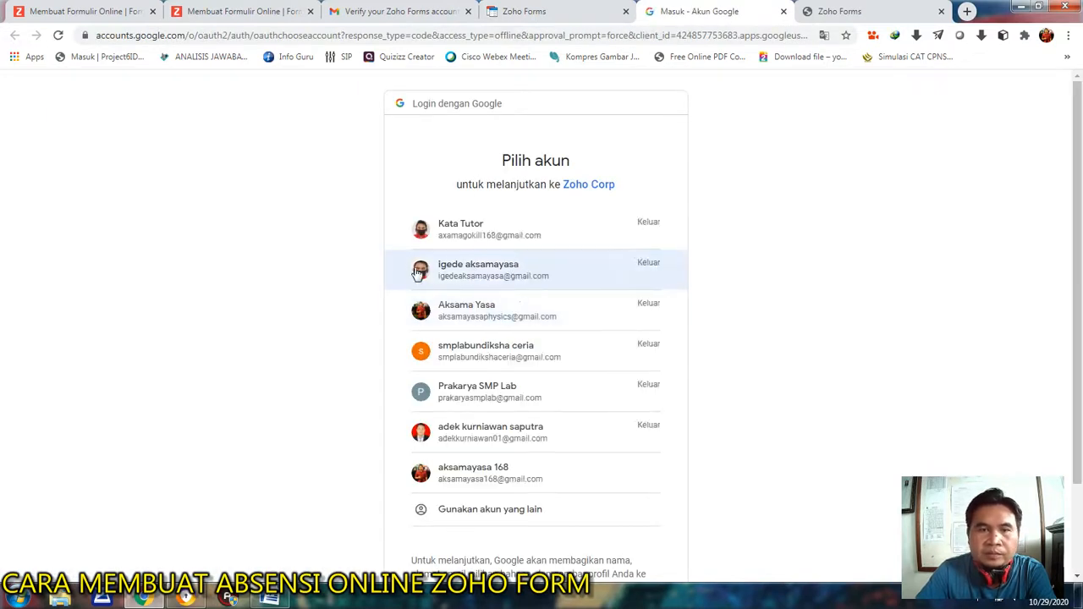
scroll(550, 389, down, 1)
click(457, 404)
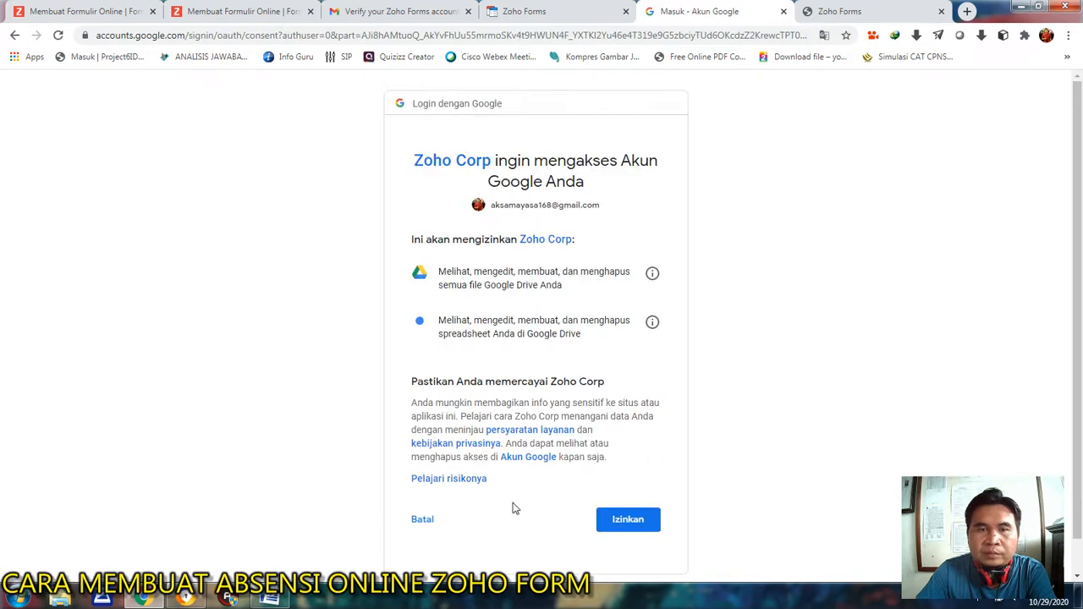
click(626, 519)
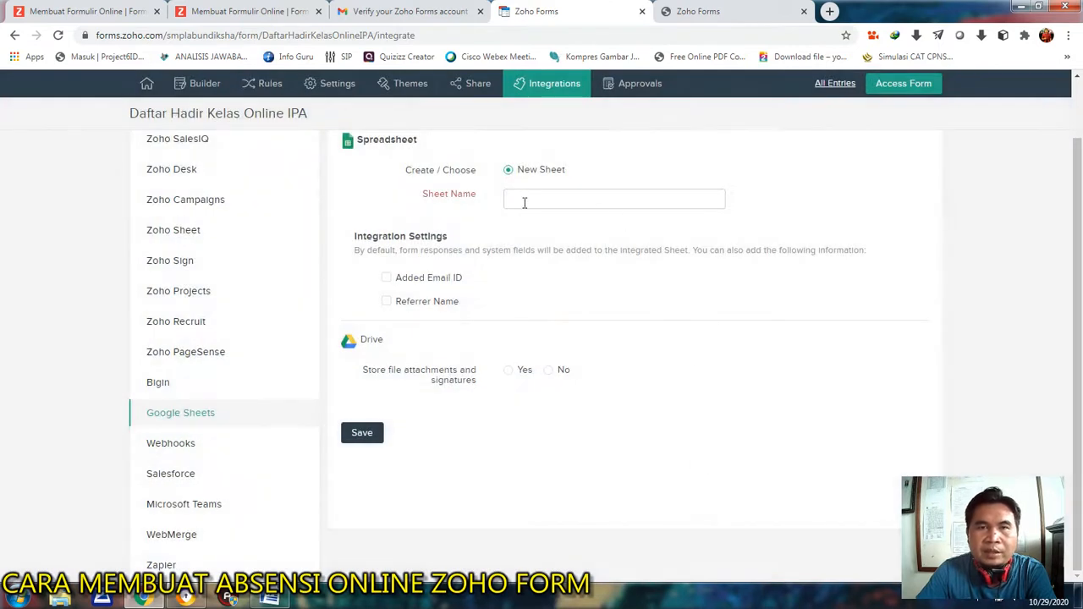
Name the new integration spreadsheet Daftar Hadir IPA.
click(524, 203)
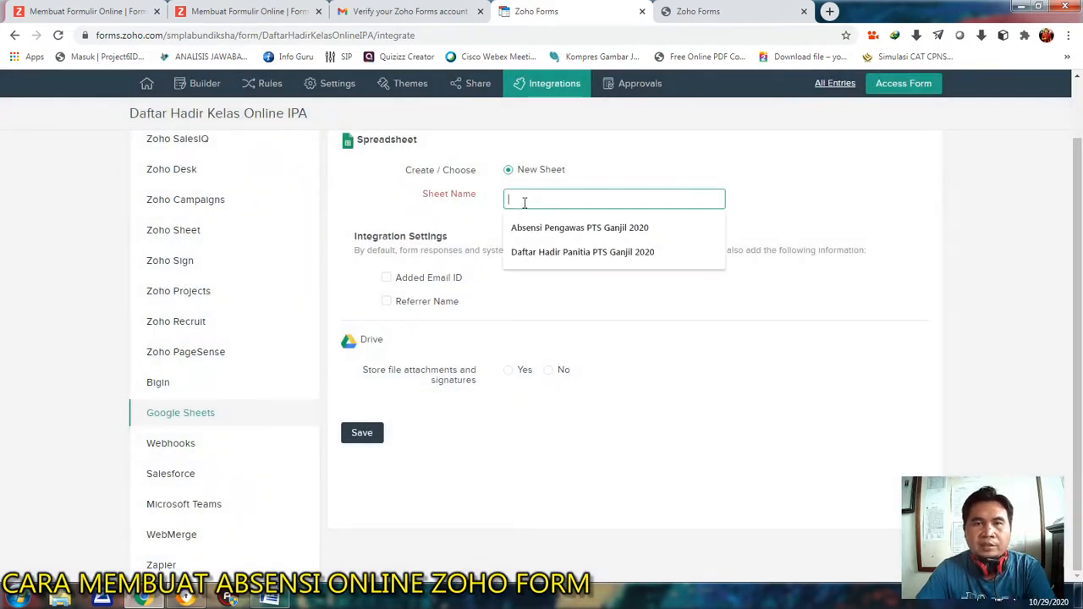
text(Daftar Hadir)
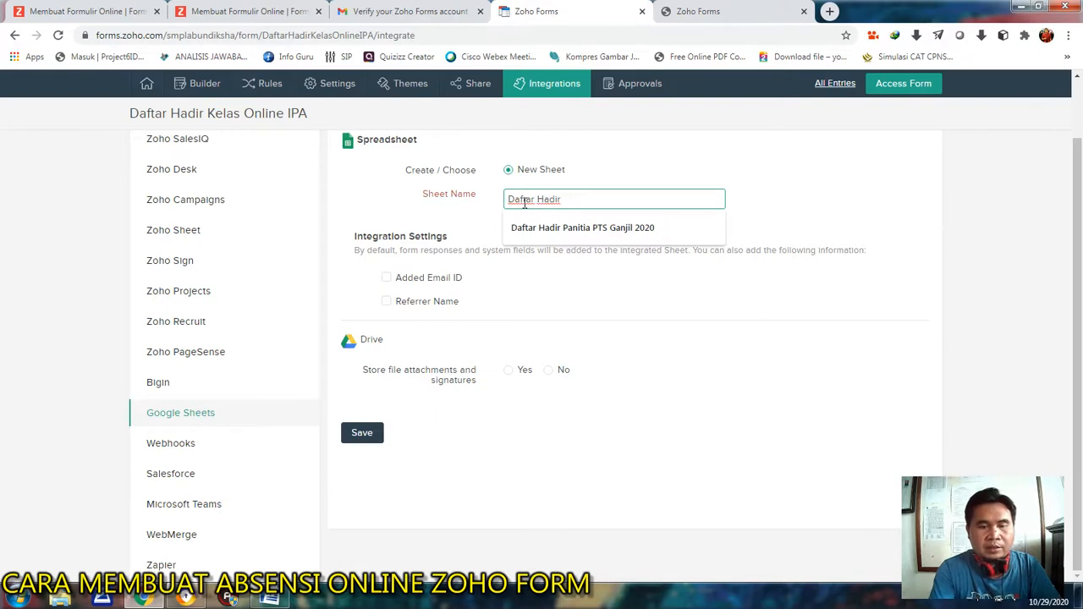
text( IPA)
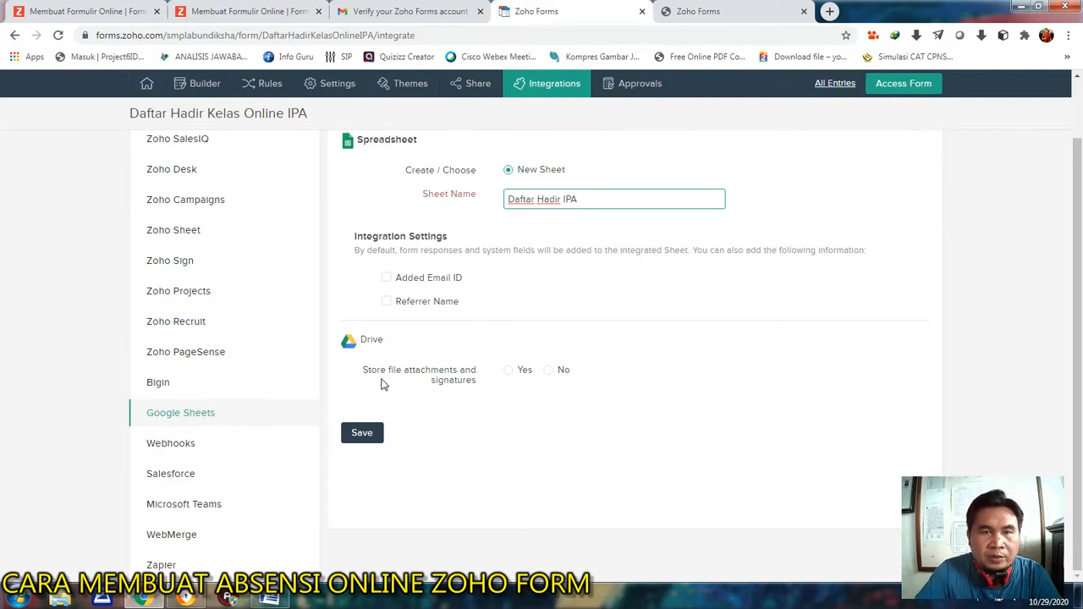
Enable storing the Tanda Tangan and Upload Foto attachments in Google Drive, and save the Google Sheets integration.
click(511, 375)
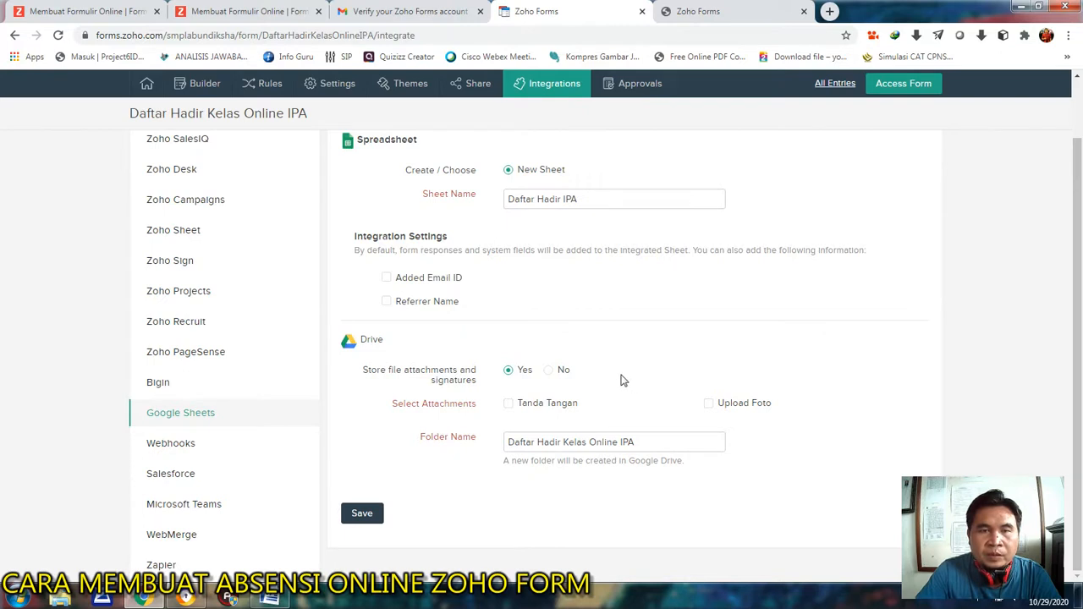
click(508, 405)
click(709, 404)
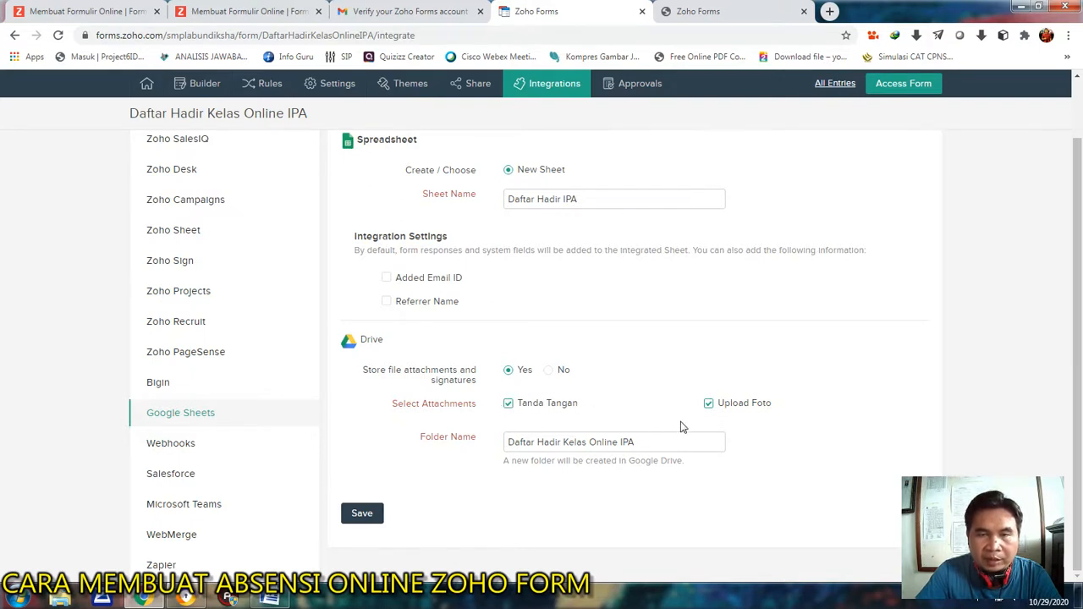
click(362, 514)
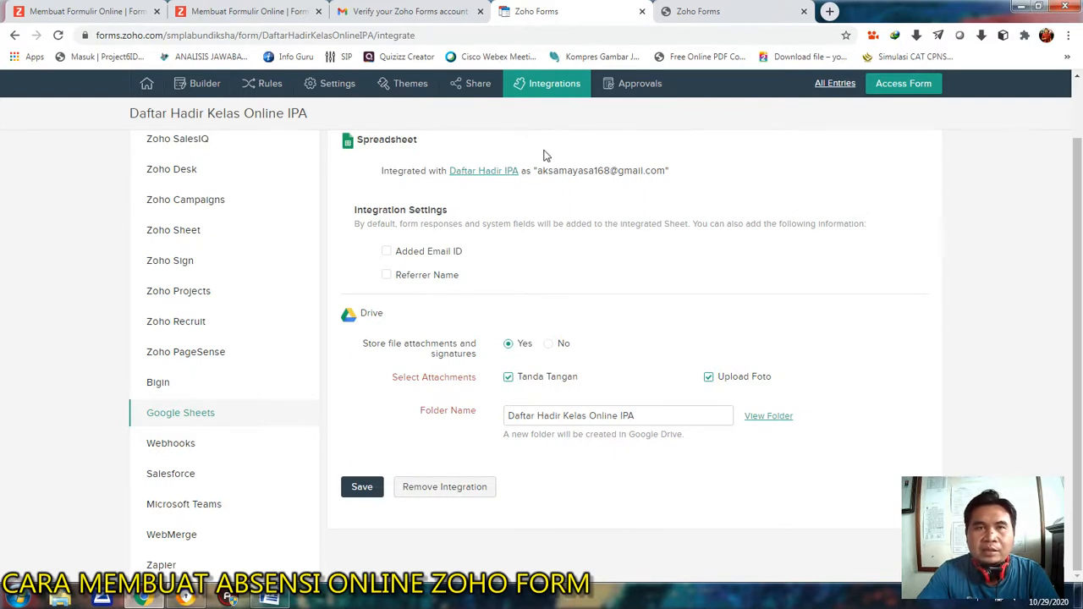
Generate a shortened URL for the form's public permalink on the Share page and copy it.
click(464, 92)
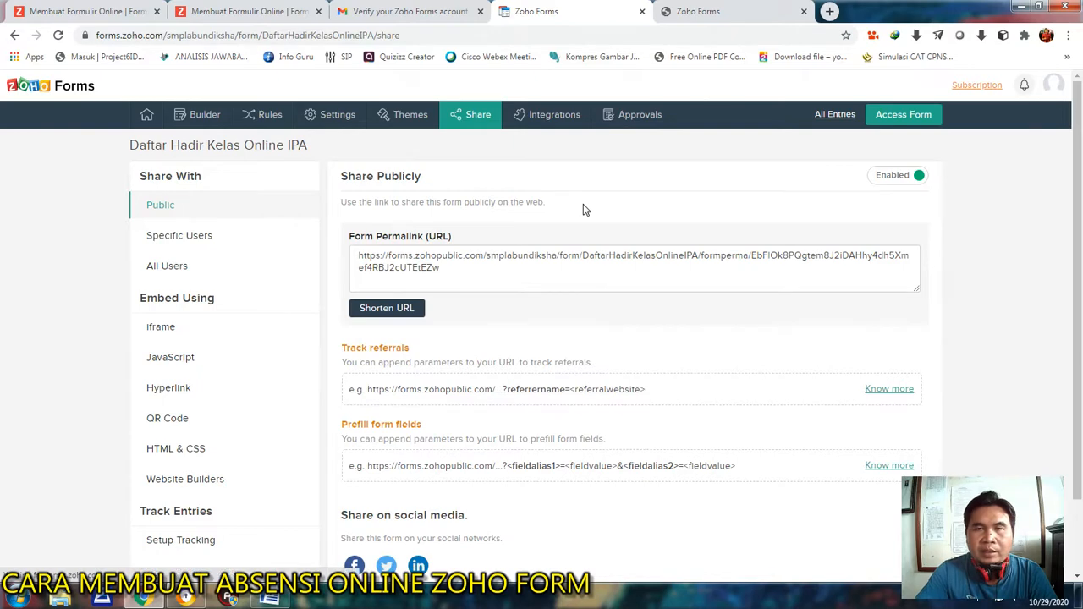
scroll(583, 204, down, 1)
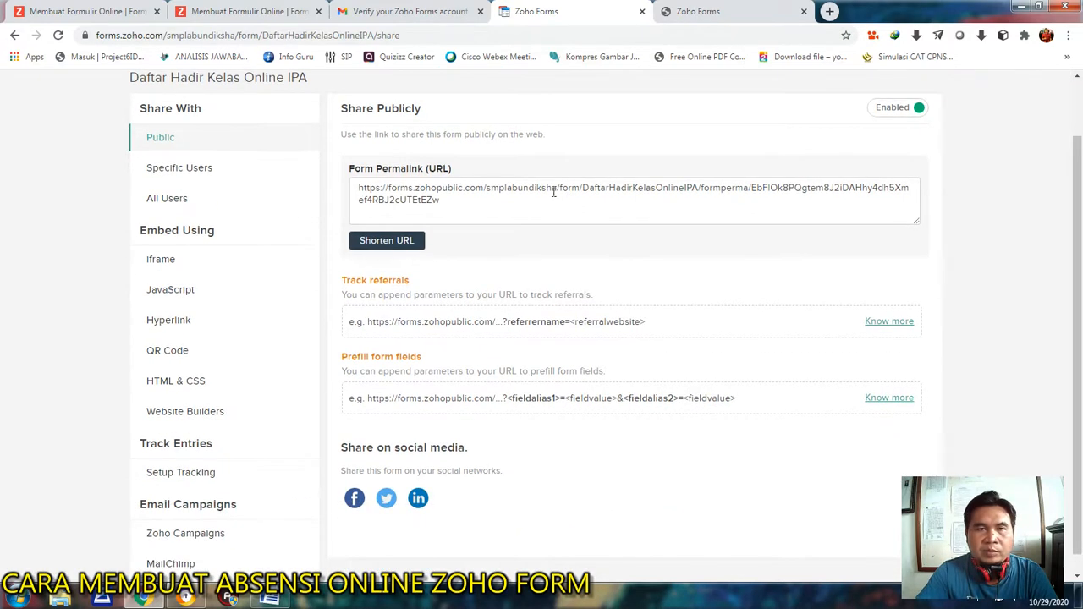
click(402, 243)
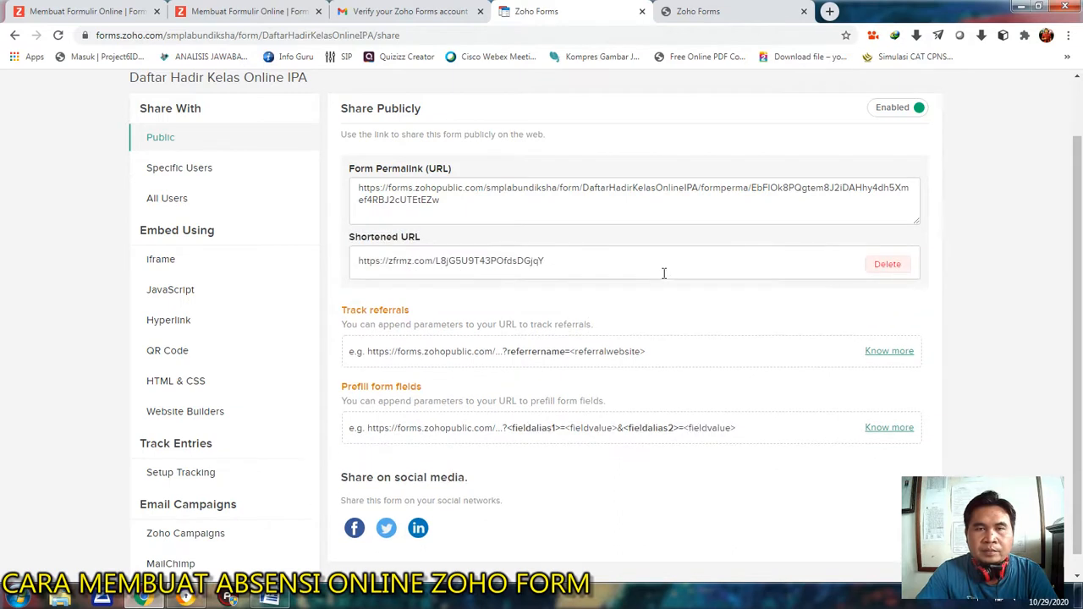
drag(566, 261, 345, 266)
click(555, 262)
drag(544, 261, 440, 261)
right_click(530, 260)
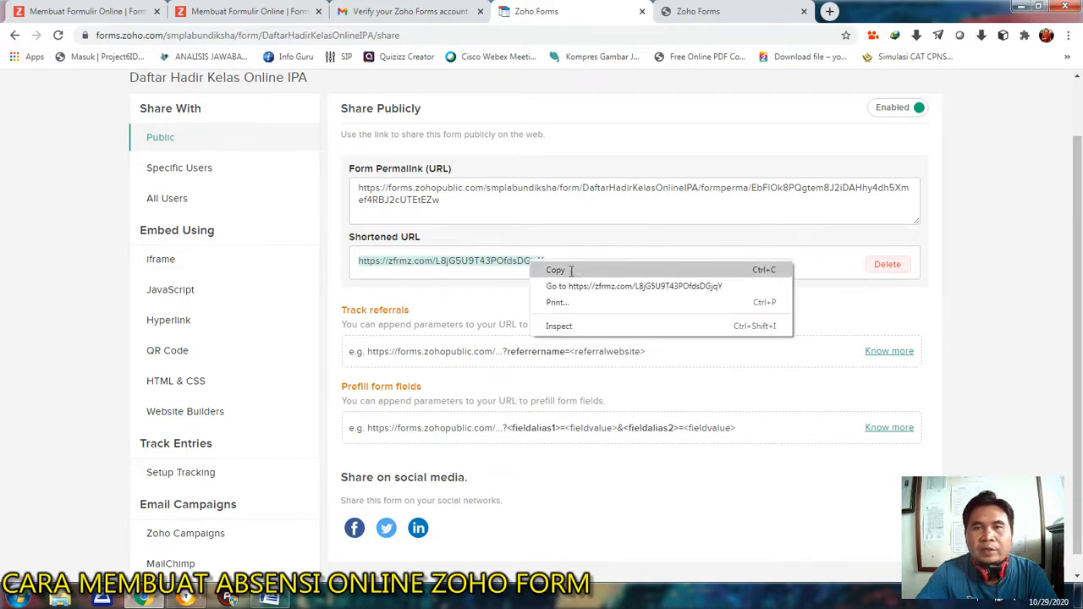
click(570, 271)
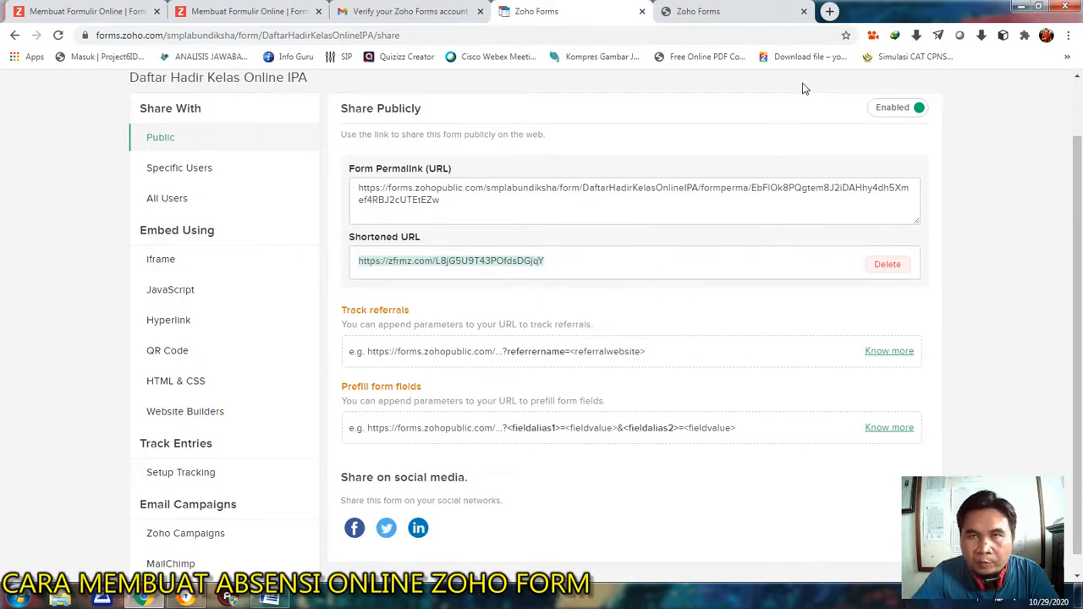
Open the copied short link in a new browser tab and look over the live attendance form.
click(829, 11)
right_click(132, 34)
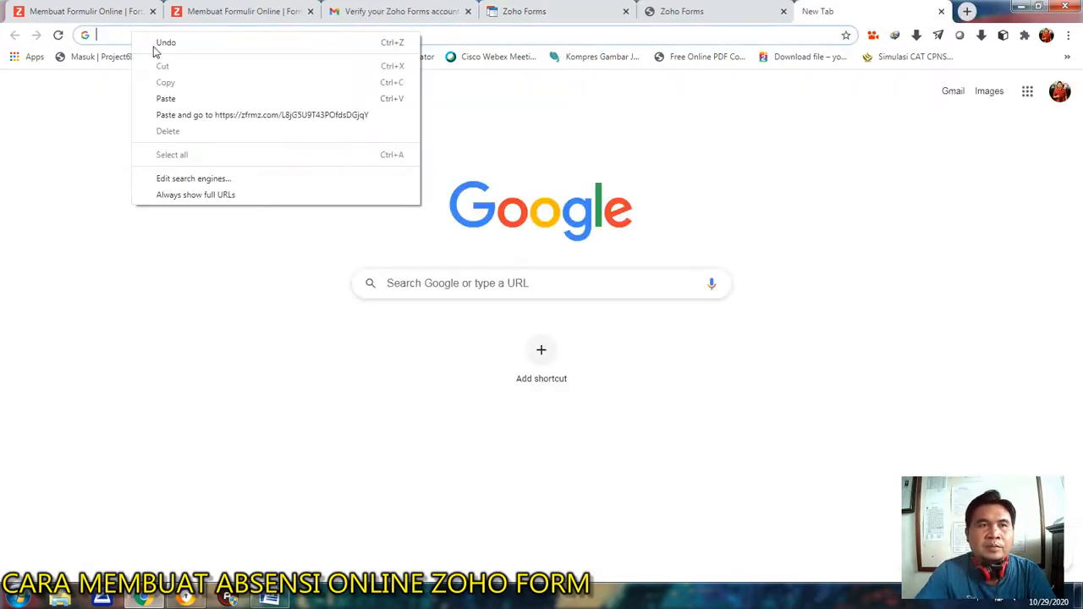
click(203, 98)
key(Return)
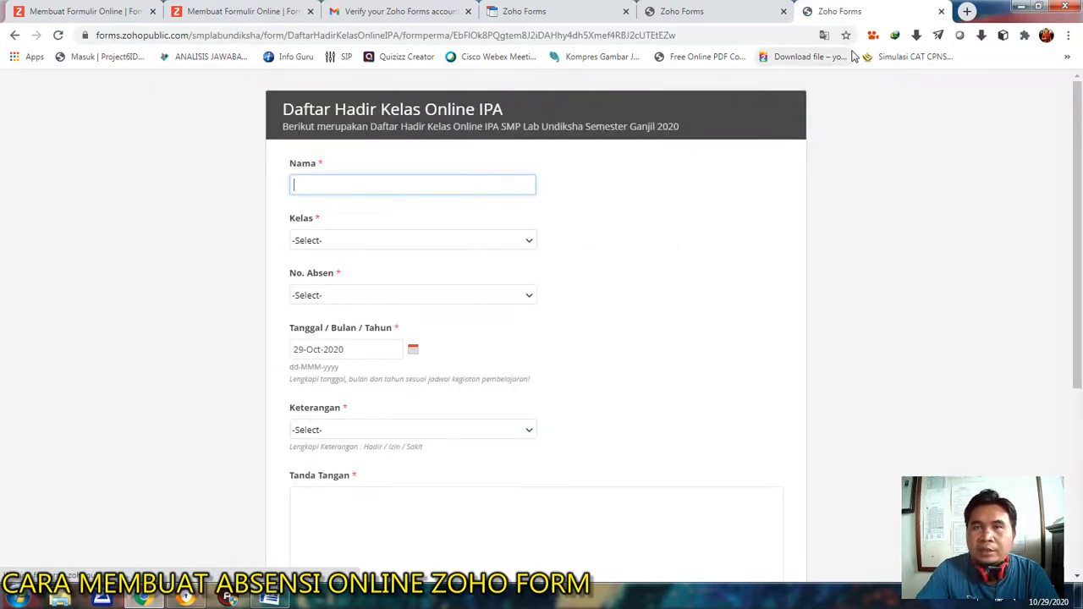
scroll(423, 208, down, 2)
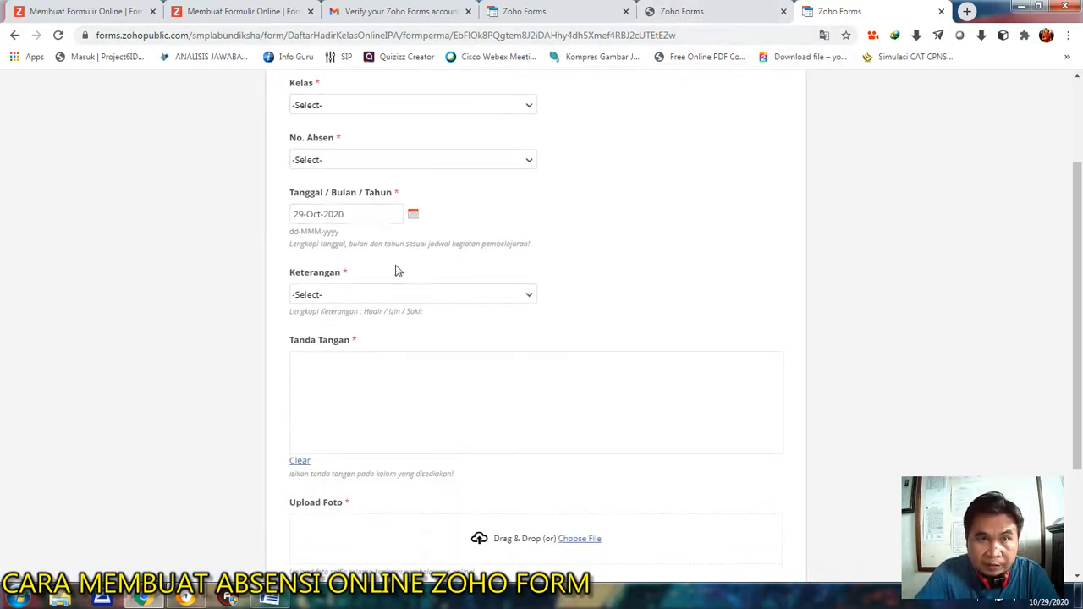
Make sure Autofill Date of Response is off for the Tanggal / Bulan / Tahun field in the form builder, and save the form.
click(538, 10)
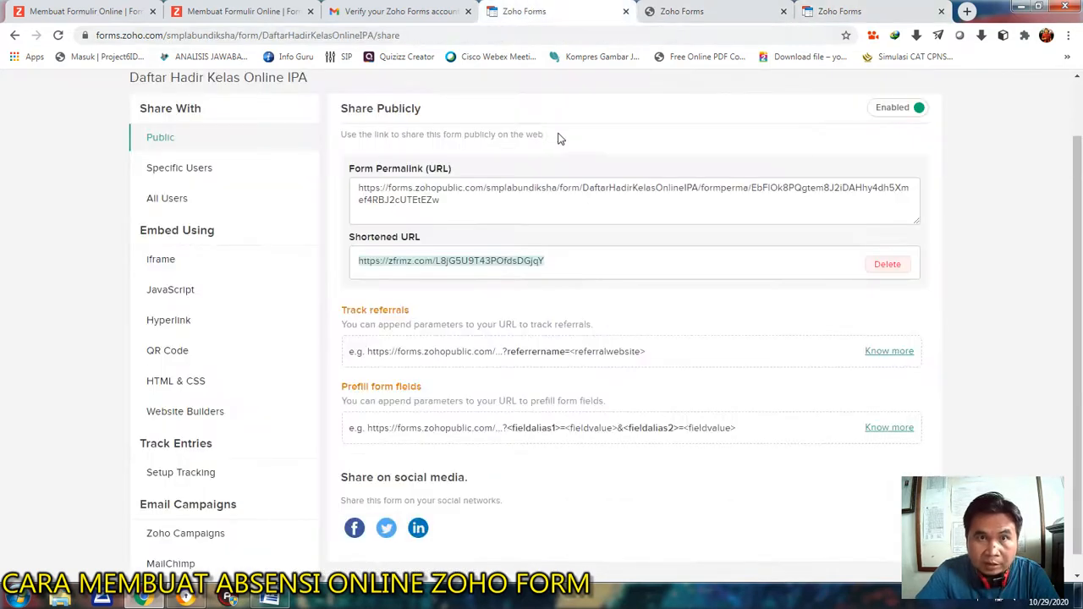
scroll(565, 140, up, 1)
click(203, 114)
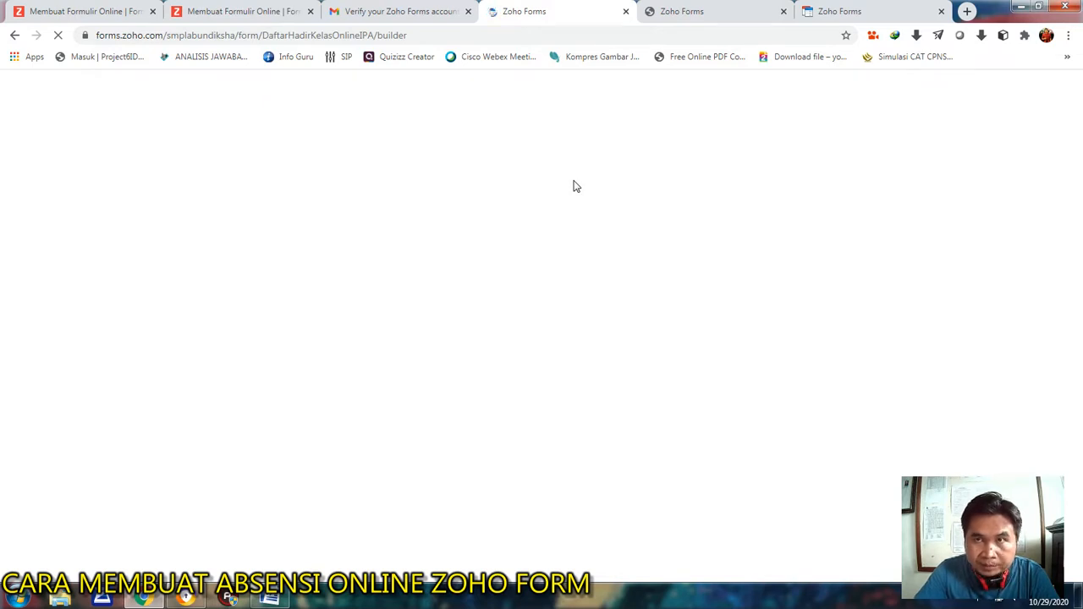
click(860, 8)
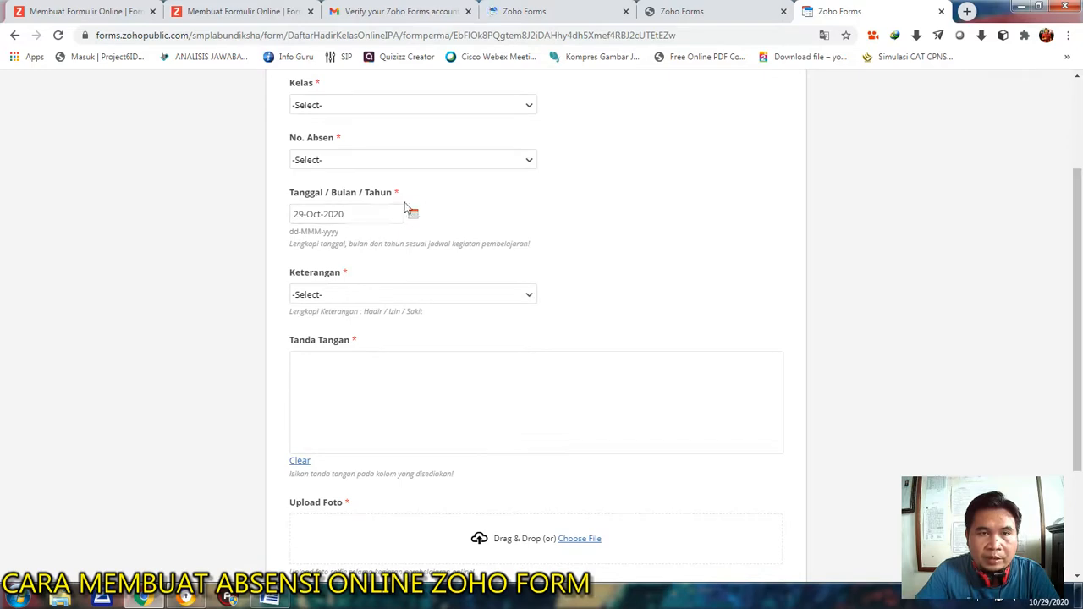
click(520, 11)
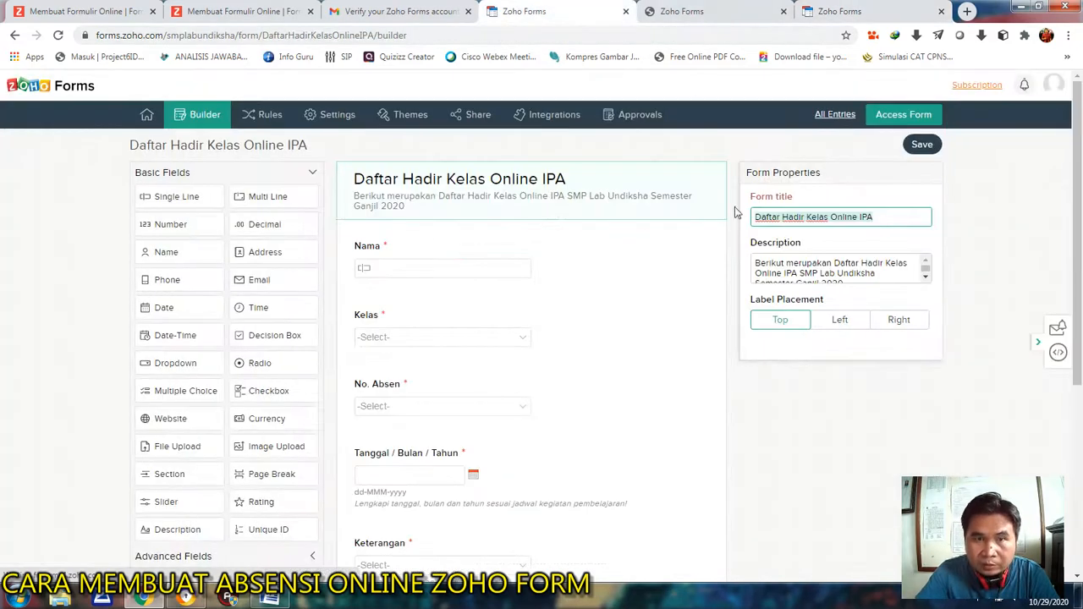
scroll(533, 285, down, 3)
click(532, 312)
click(755, 337)
click(756, 336)
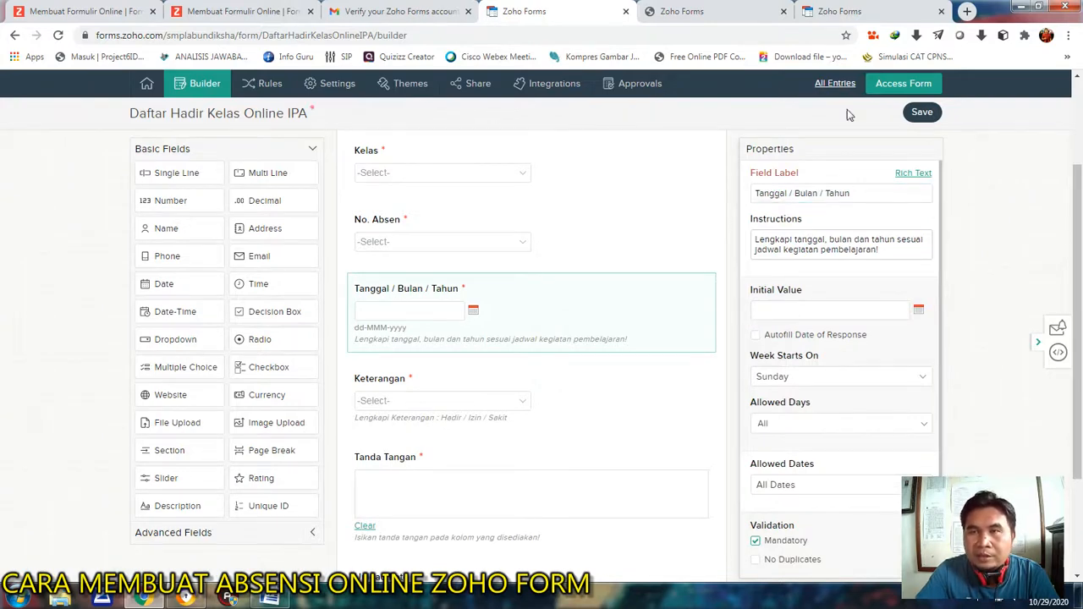
click(917, 119)
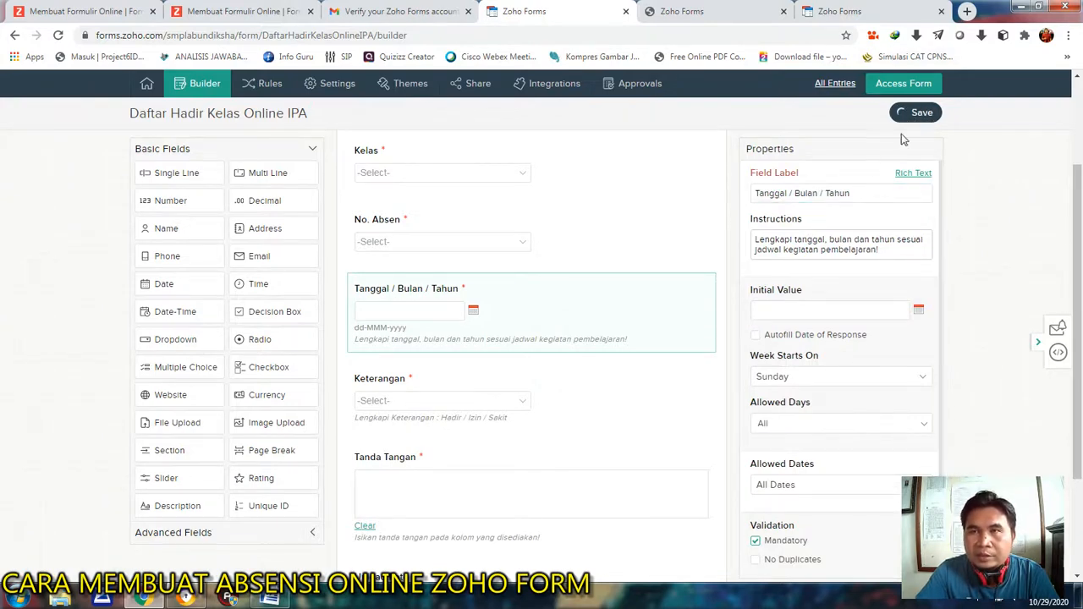
click(799, 167)
Recheck the live form, and in its tab search Google for gg.gg and open that URL shortener site.
click(846, 11)
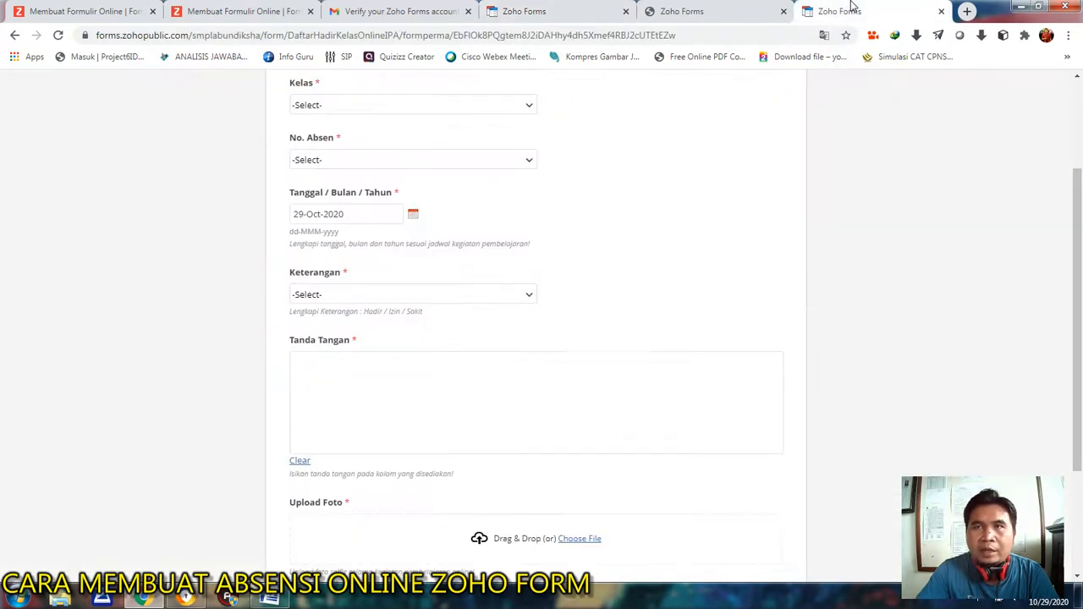
scroll(725, 234, up, 2)
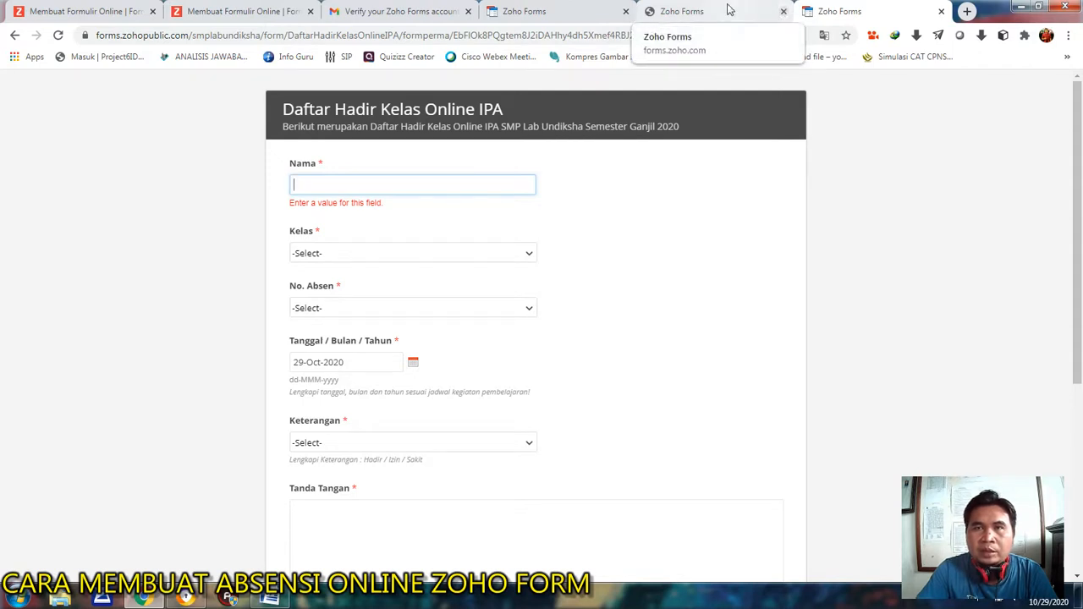
click(493, 38)
text(go)
key(Return)
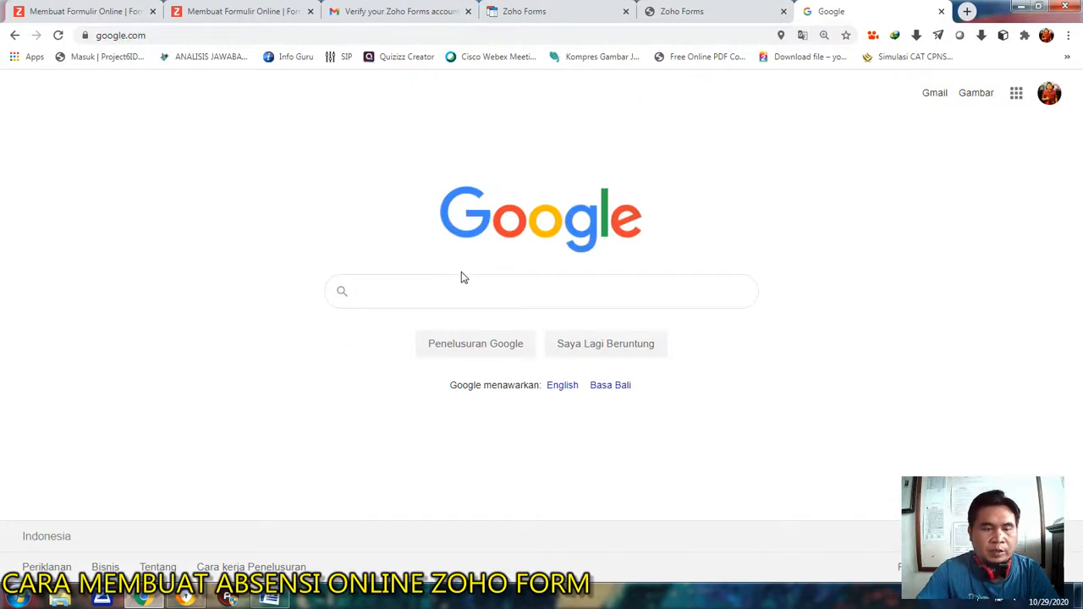
text(gg.gg)
key(Return)
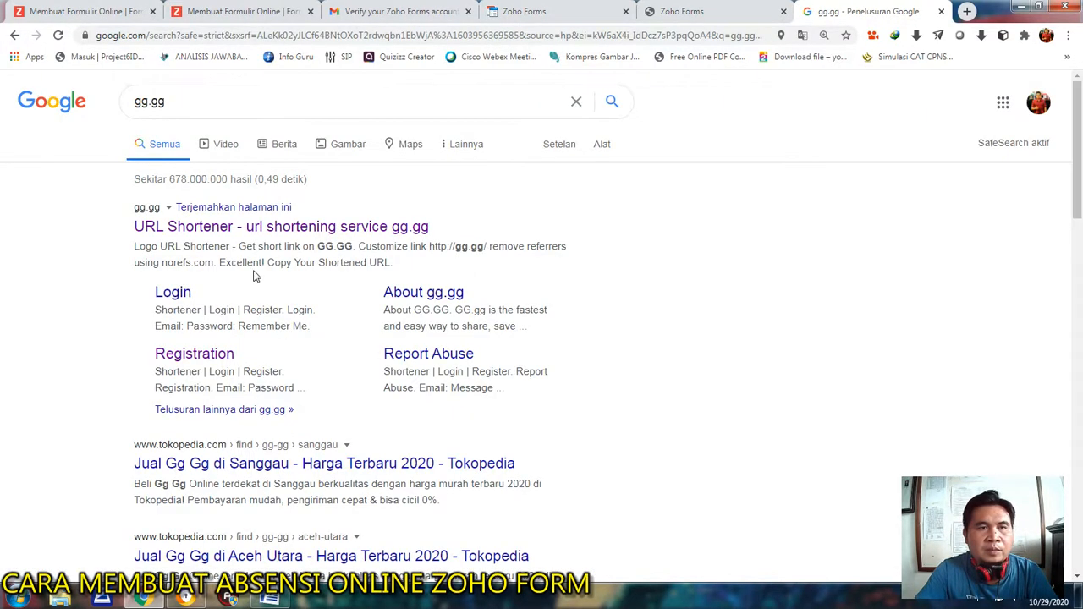
click(239, 227)
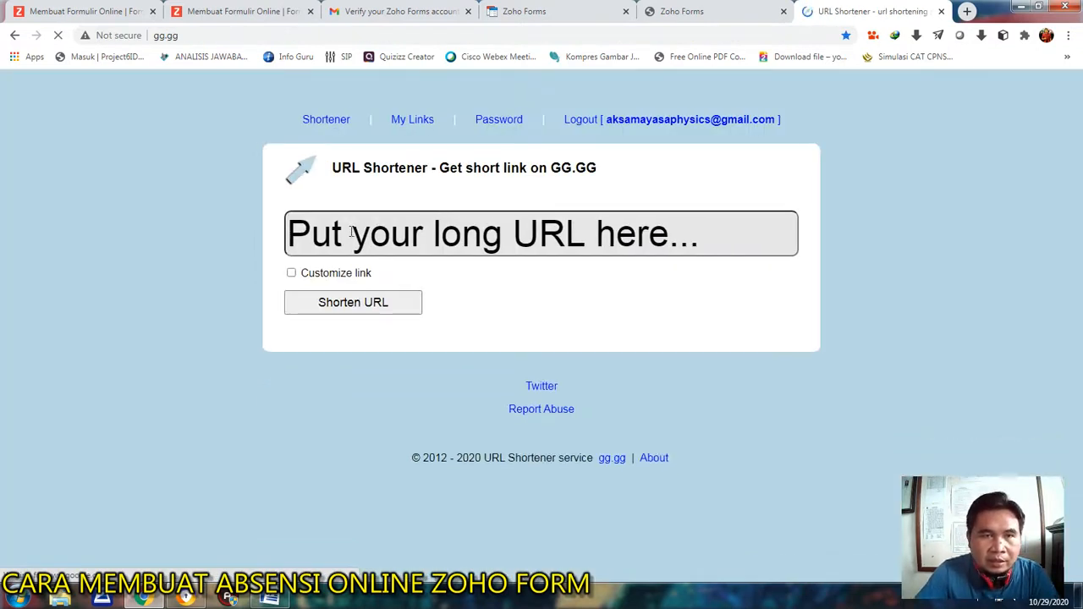
Paste the copied attendance form link into the gg.gg shortener and enable link customization.
right_click(352, 237)
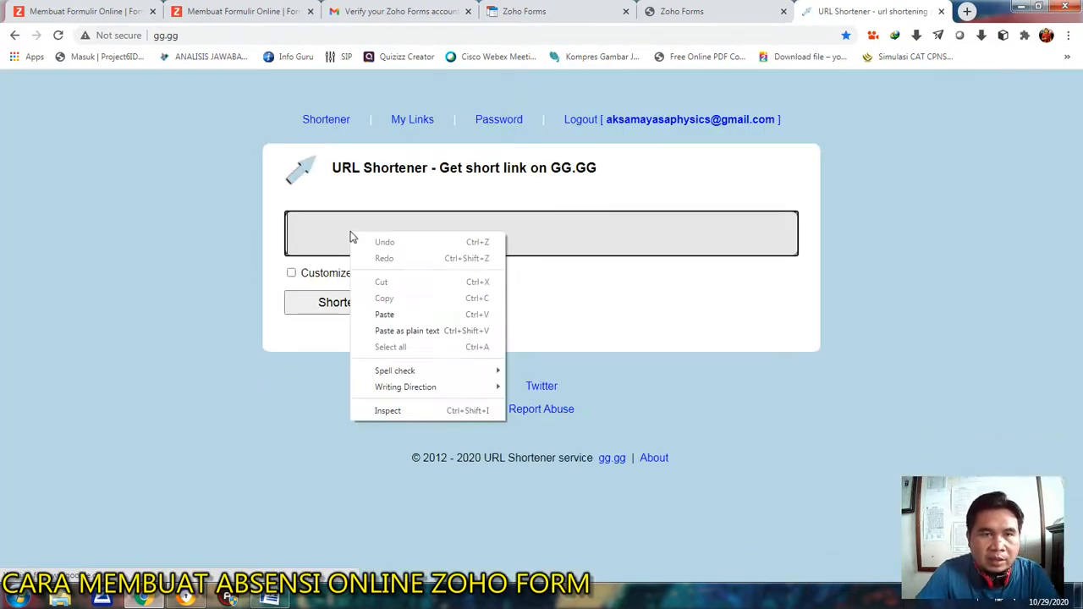
click(385, 314)
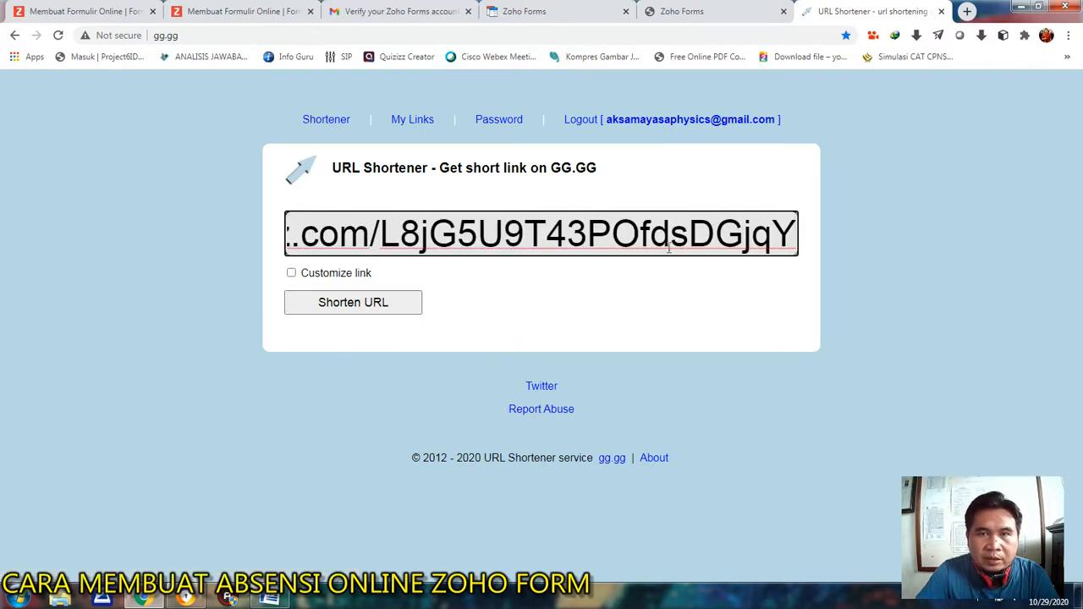
click(291, 274)
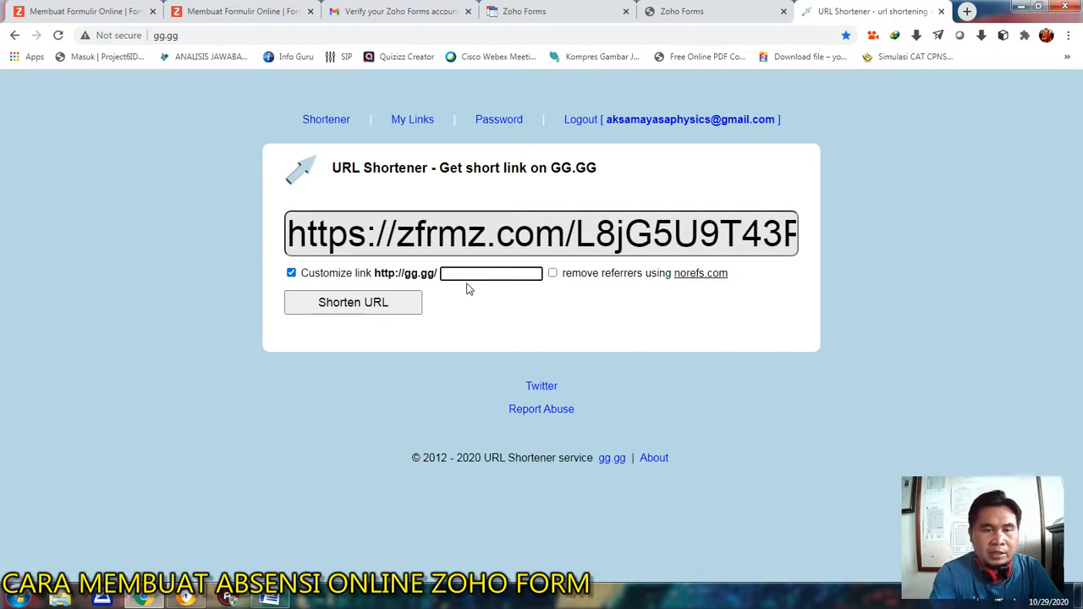
Set the custom link ending to DaftarHAdir_KelasOnline_IPA and shorten the URL.
text(Daftar)
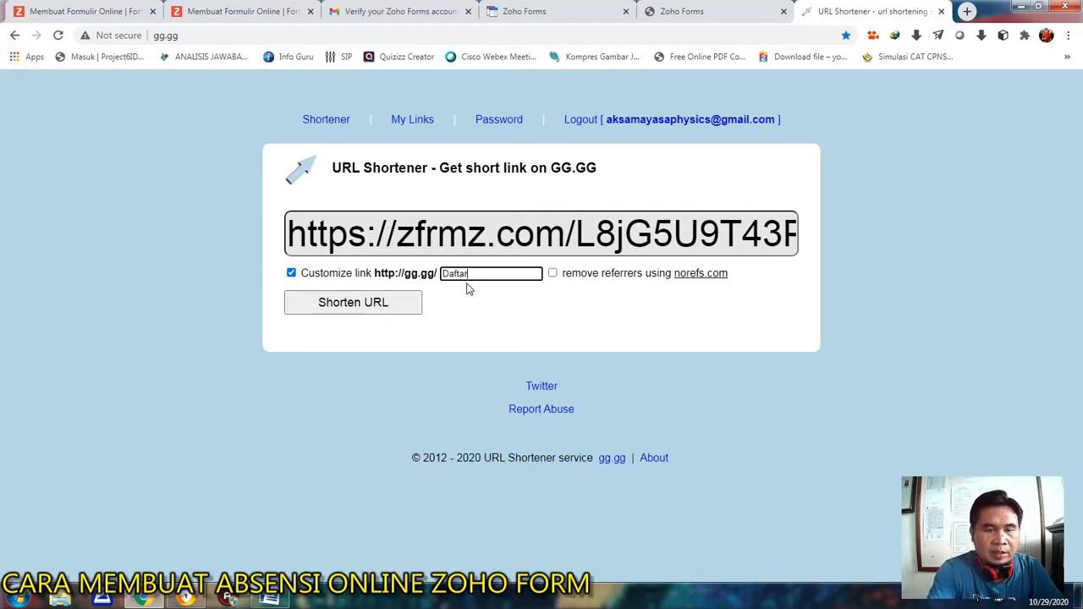
text(Had)
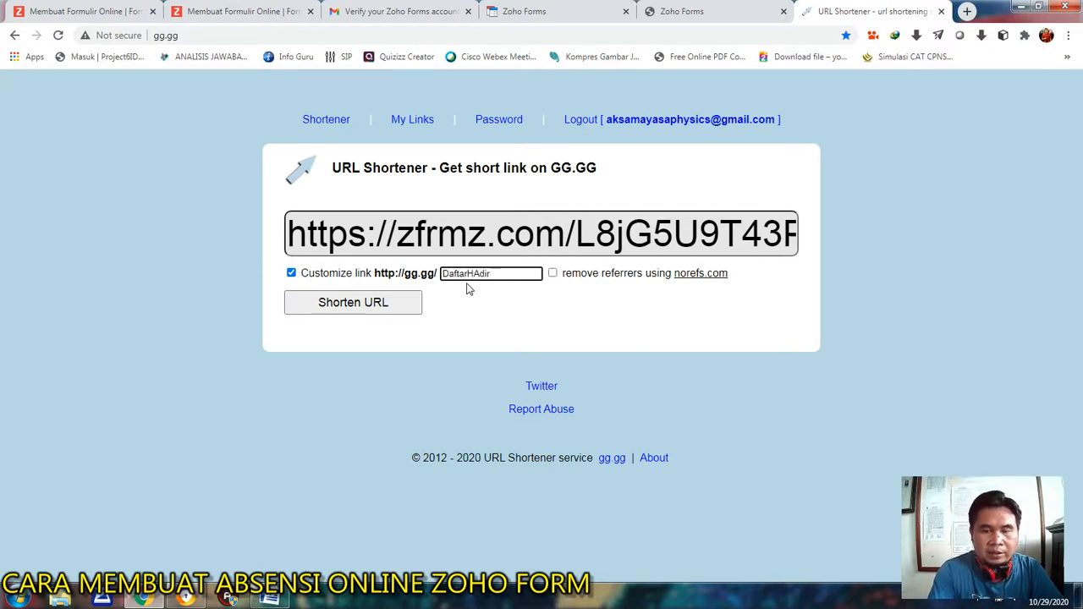
text(ir_)
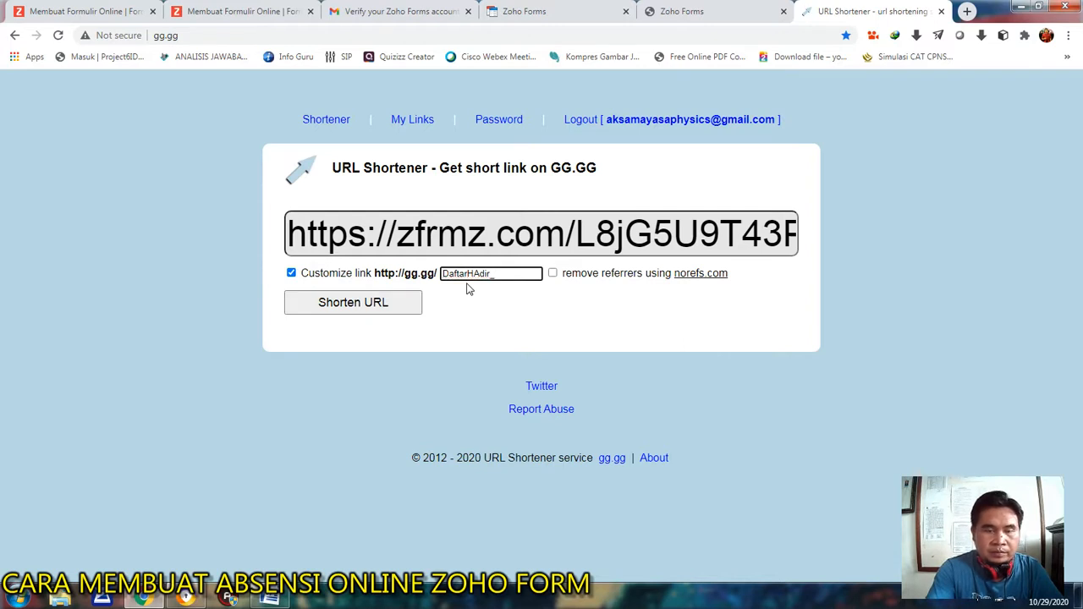
text(IP)
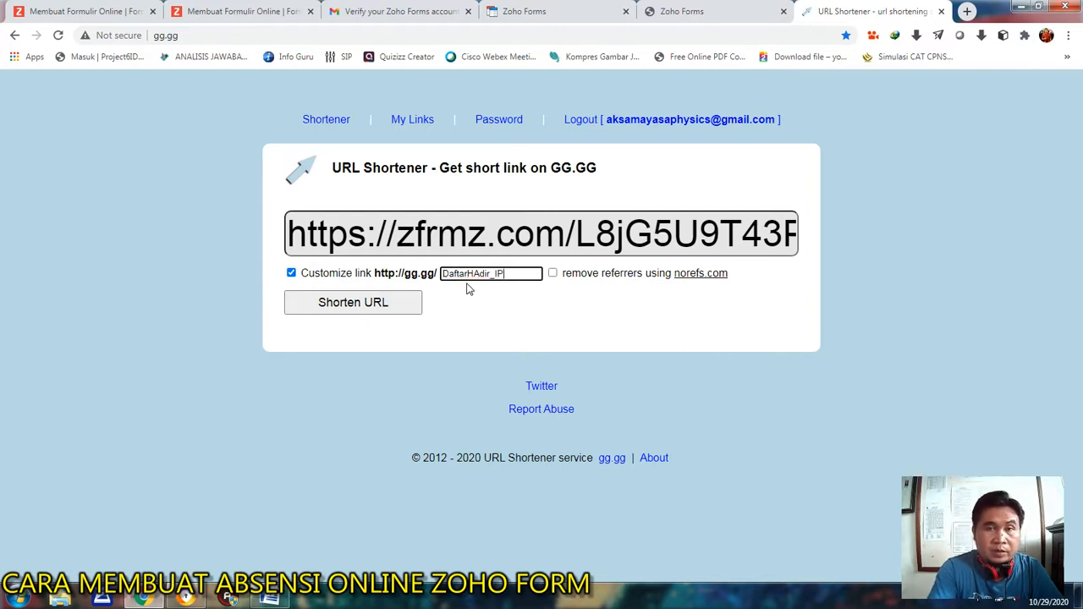
key(BackSpace)
key(BackSpace)
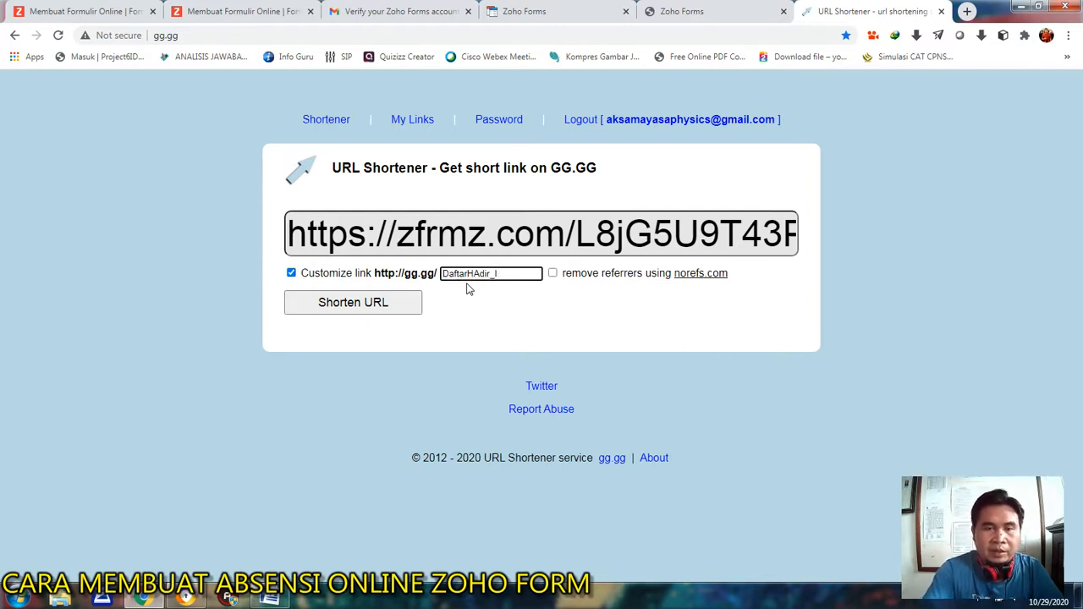
text(KelasOnline_IPA)
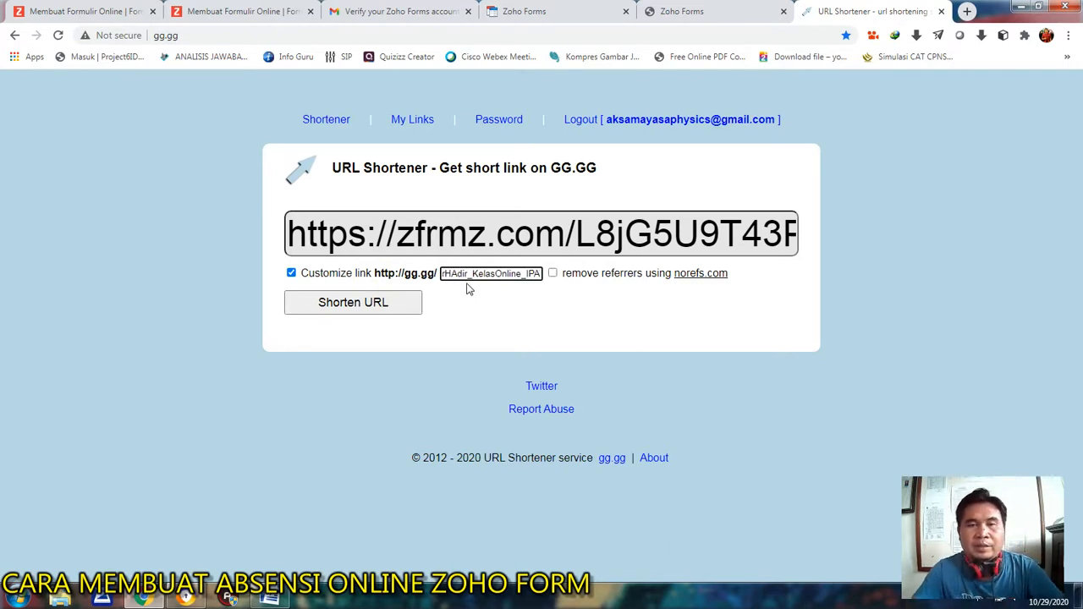
click(389, 308)
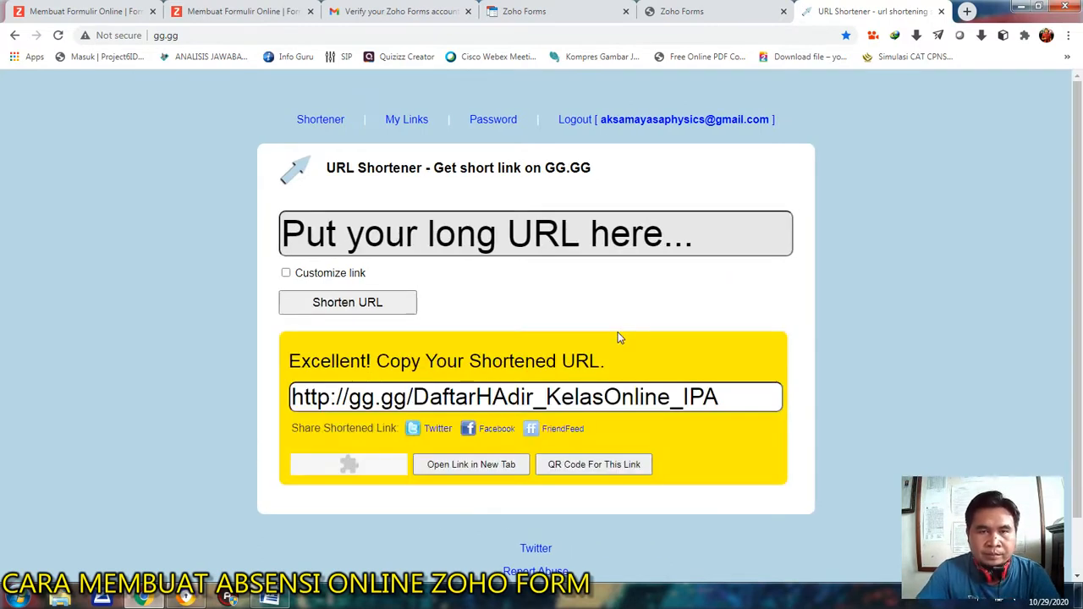
Return to Zoho Forms, go to the list of forms and open all entries of Daftar Hadir Kelas Online IPA.
click(724, 9)
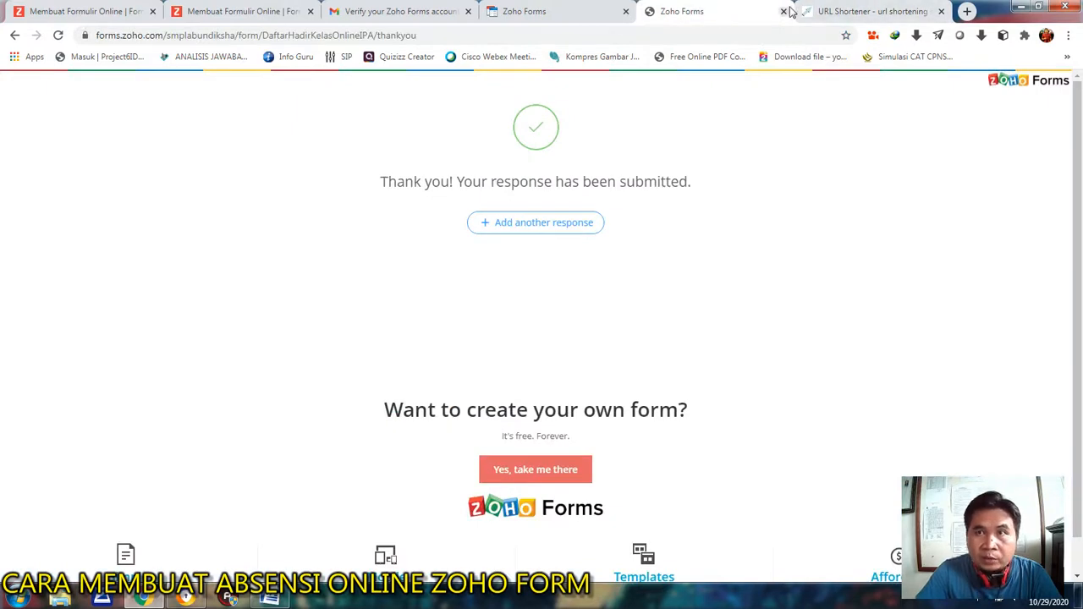
click(889, 13)
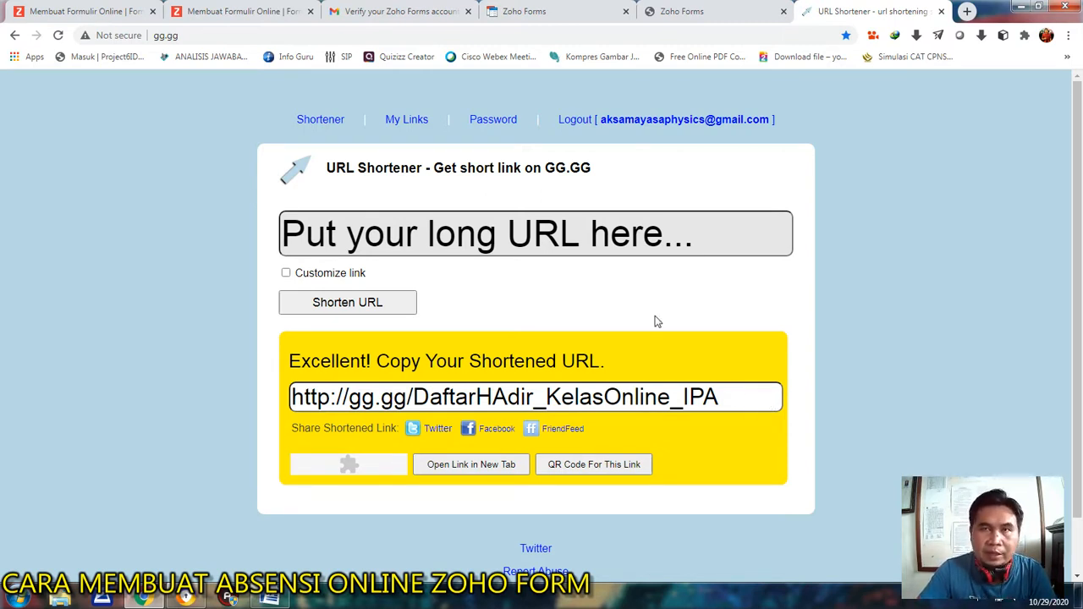
click(702, 7)
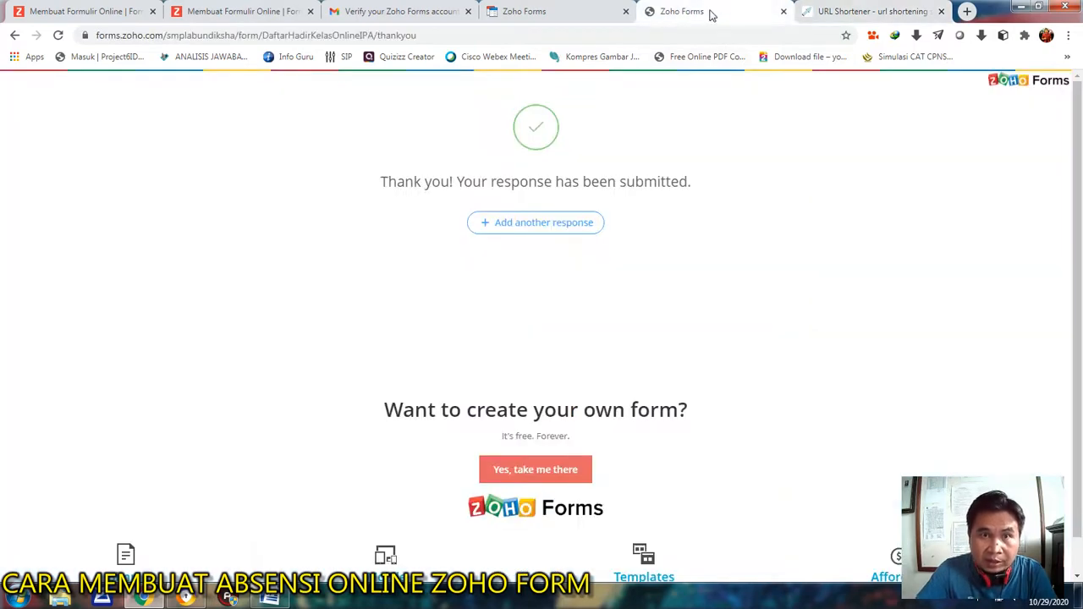
click(526, 8)
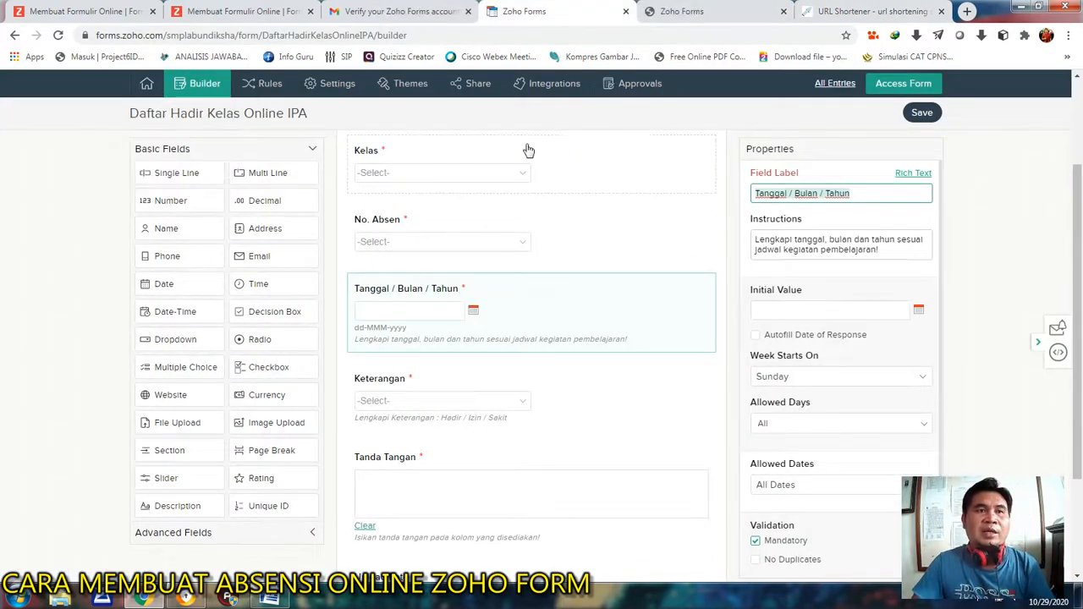
mouse_move(142, 86)
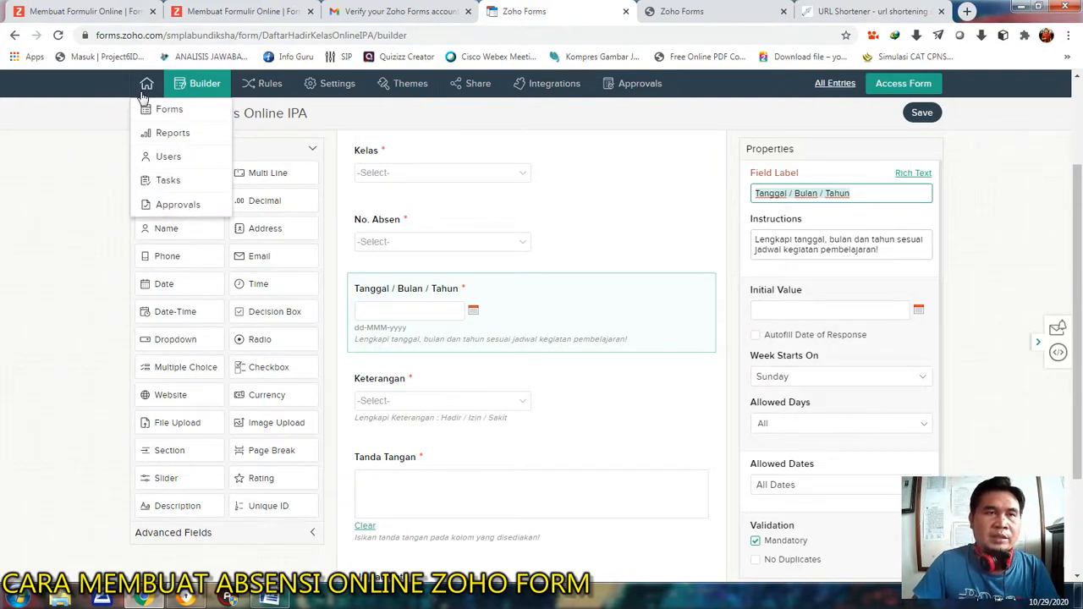
click(155, 117)
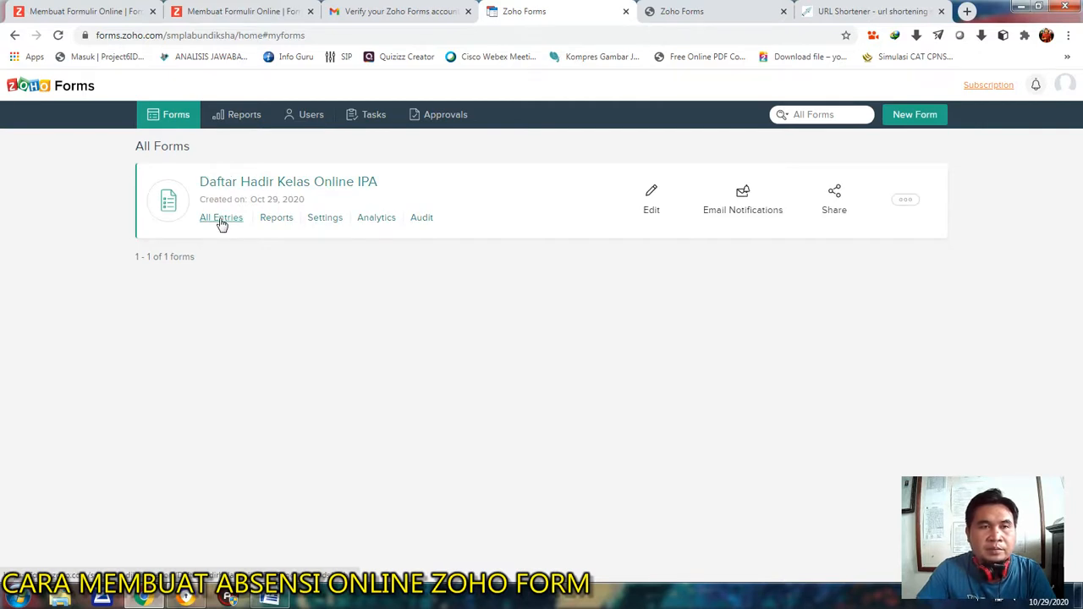
click(221, 221)
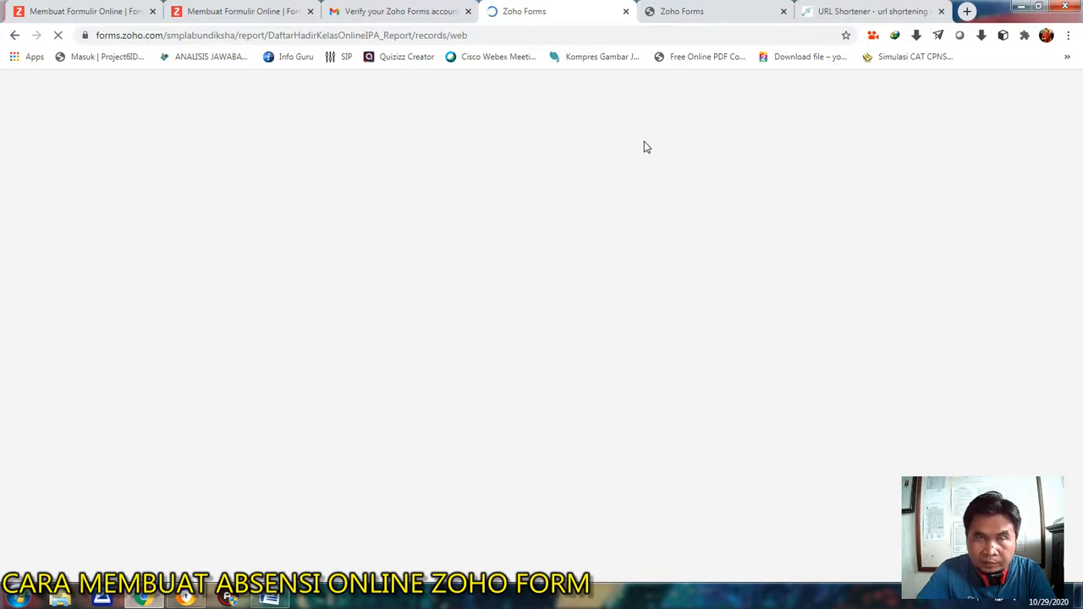
Select the shortened gg.gg link, then look through all columns of the submitted entry in the form's entries table.
click(863, 11)
drag(295, 397, 757, 405)
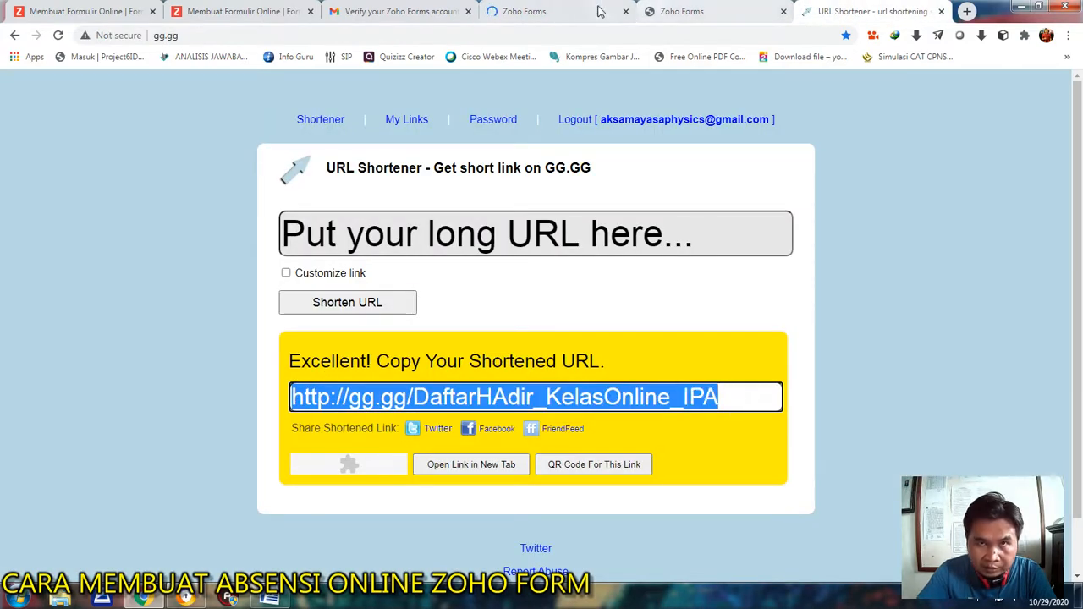
click(535, 11)
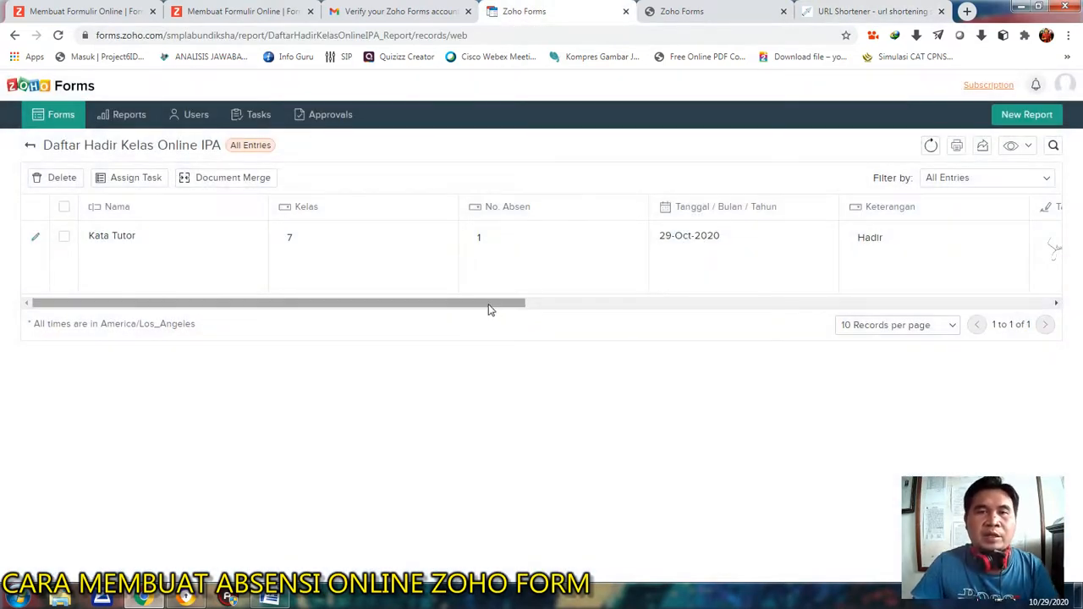
drag(488, 309, 591, 313)
drag(627, 313, 366, 306)
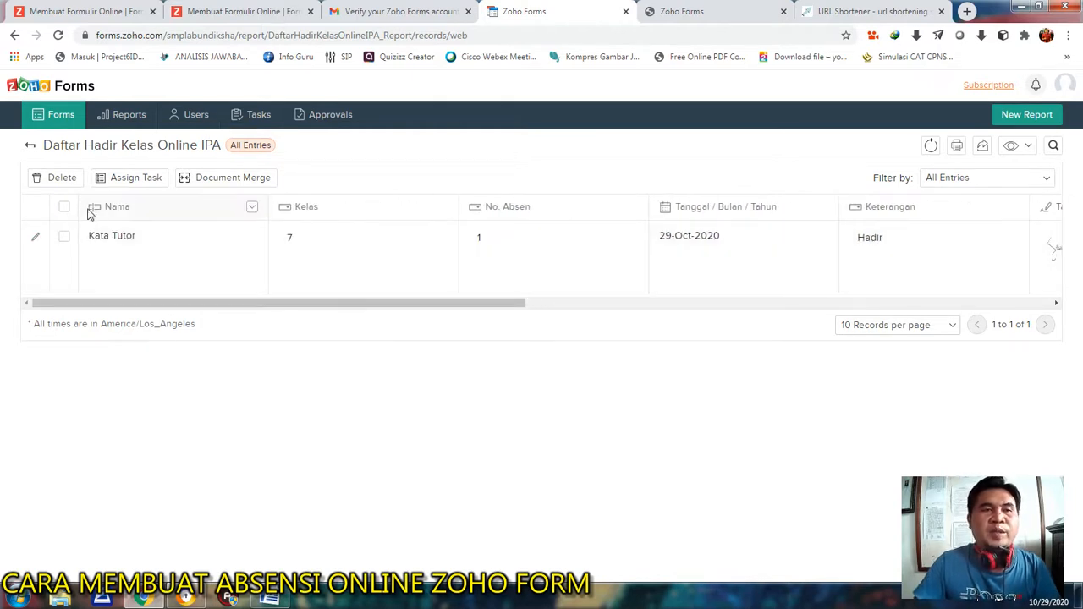
click(689, 10)
click(587, 10)
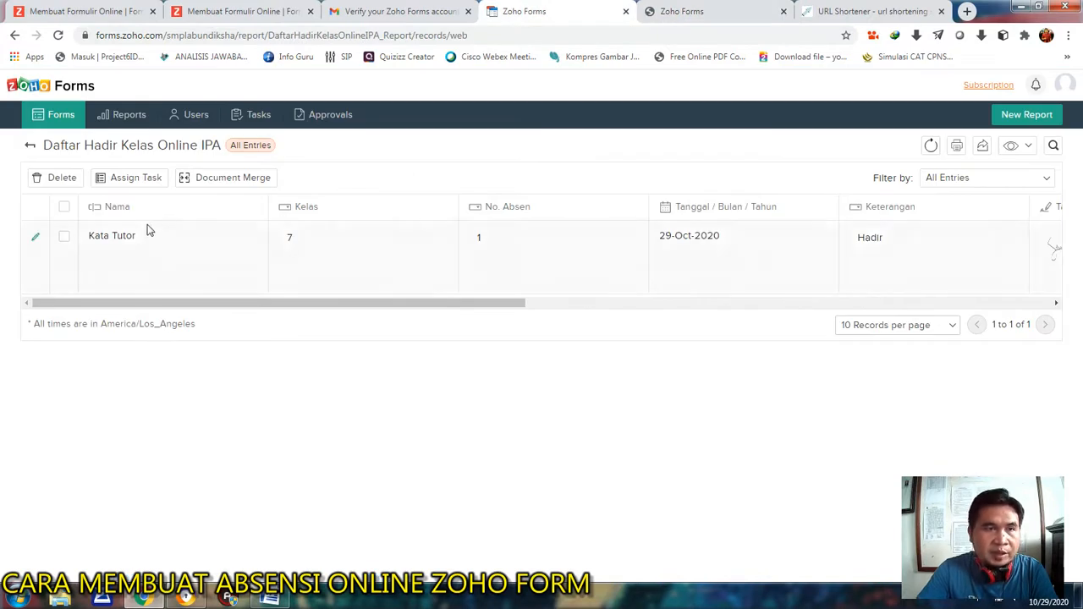
drag(368, 305, 454, 304)
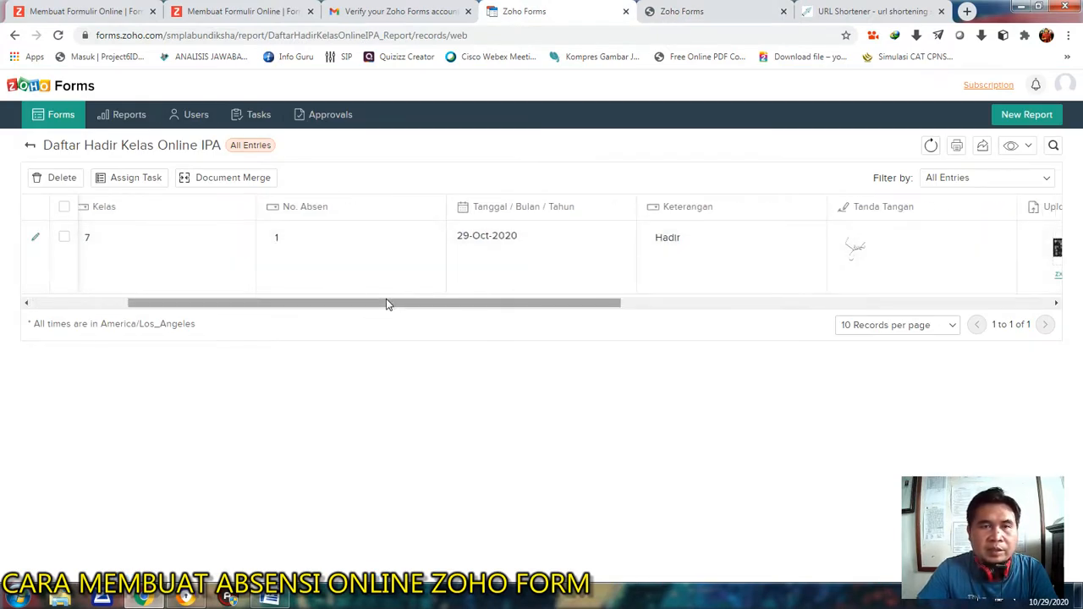
drag(386, 302, 452, 312)
drag(524, 312, 271, 288)
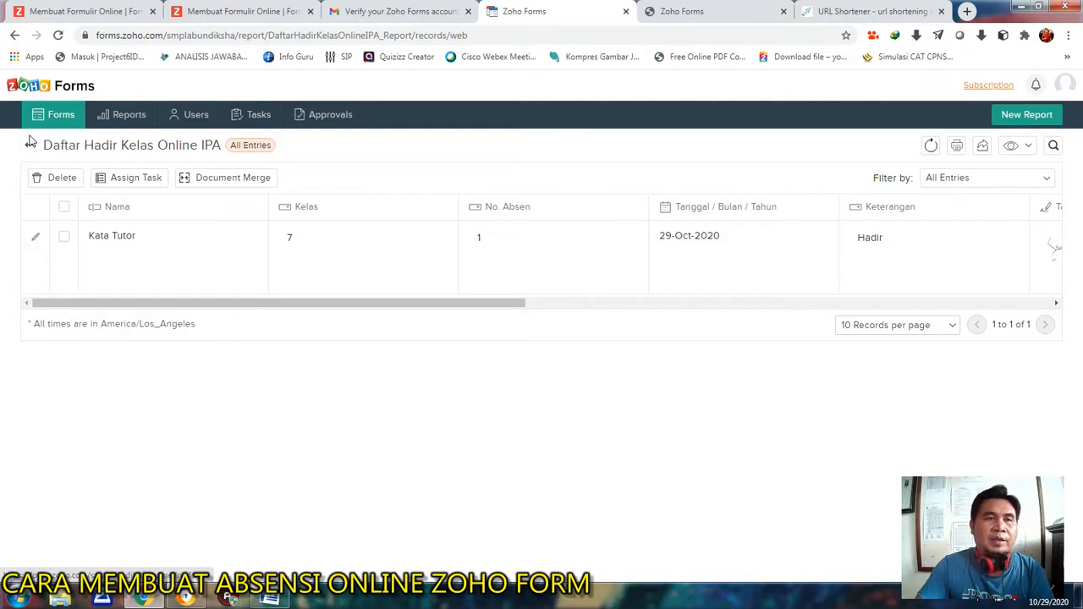
Create a new report named Daftar Hadir IPA from the Daftar Hadir Kelas Online IPA form and save its general settings.
click(112, 117)
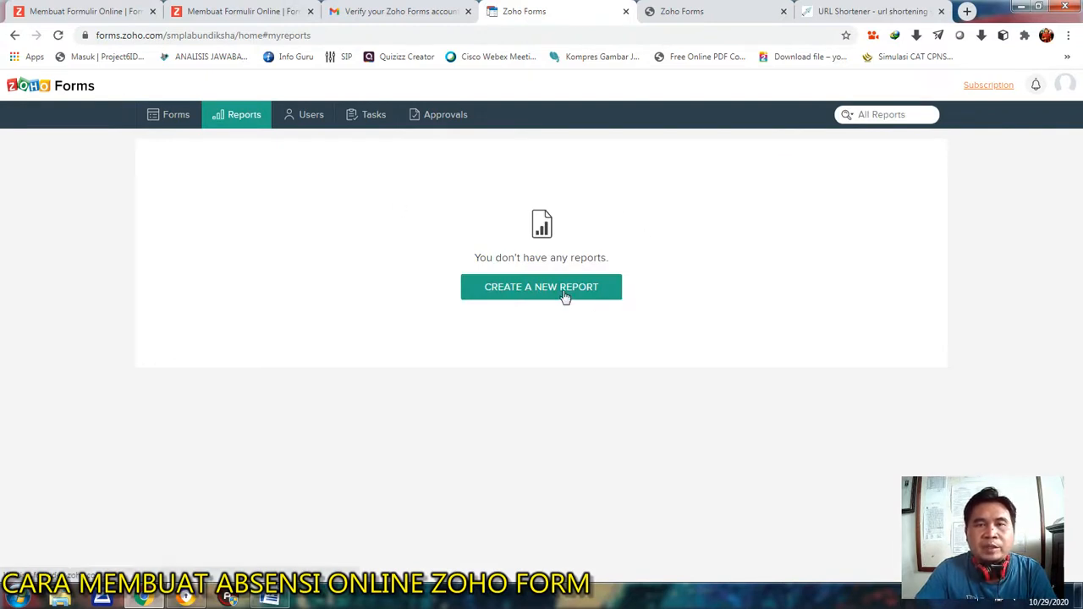
click(535, 292)
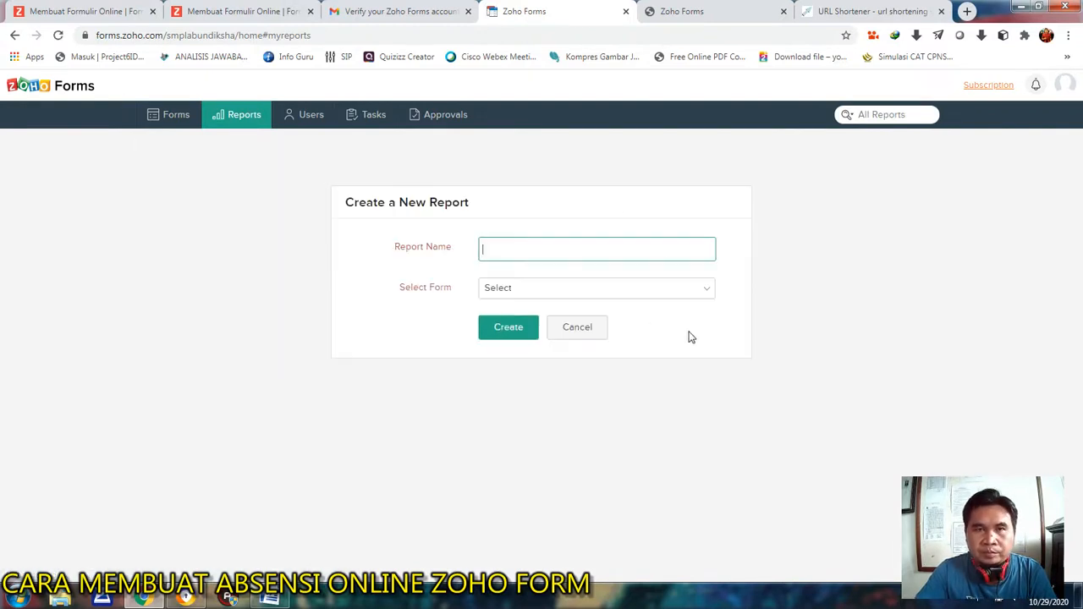
text(Daftar Hadir)
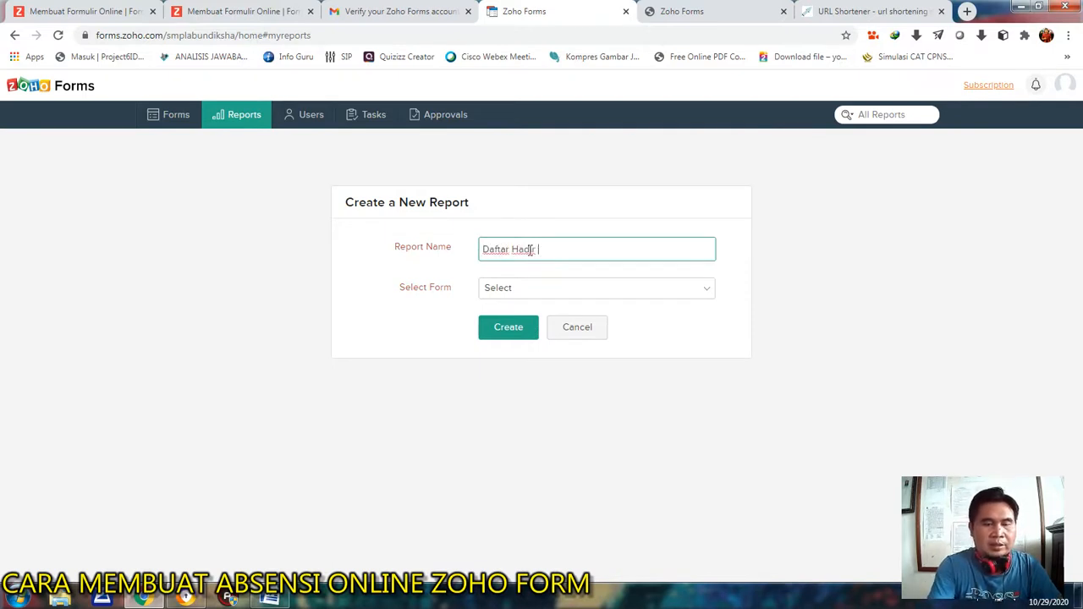
text( IPA)
click(537, 294)
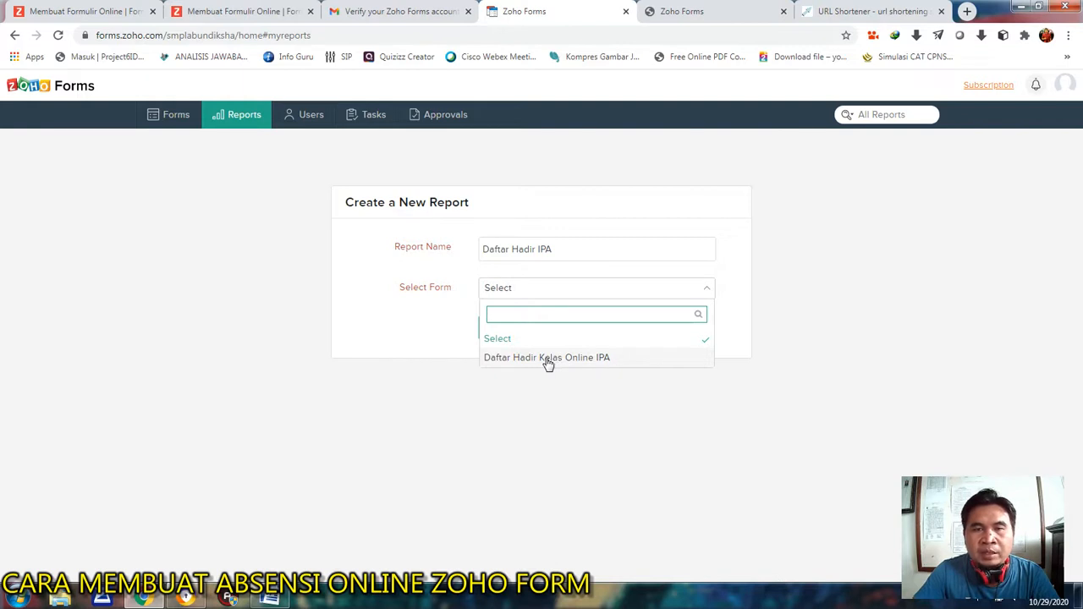
click(609, 362)
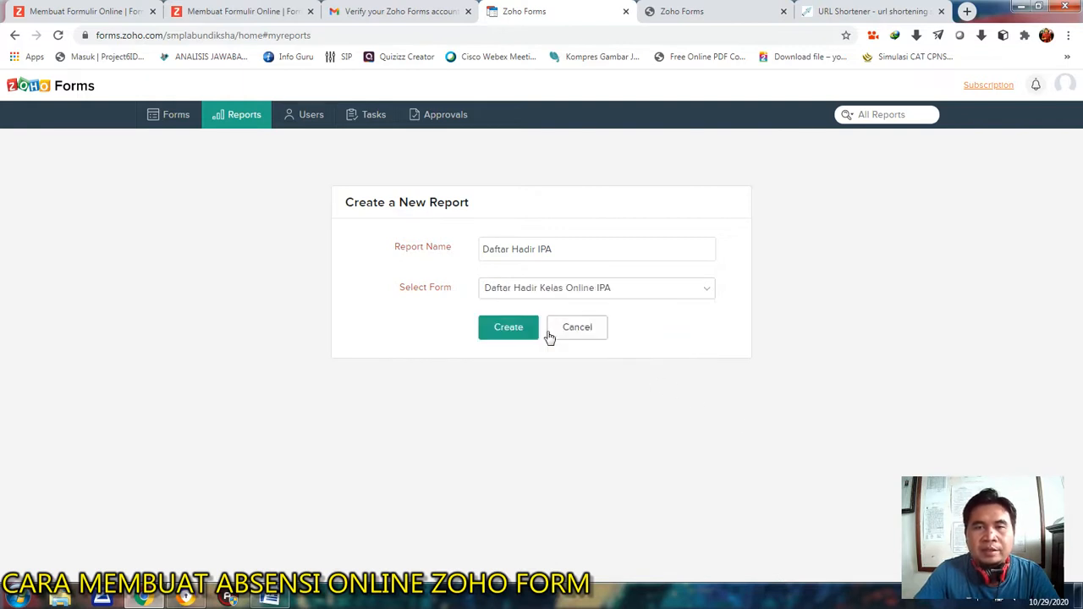
click(510, 334)
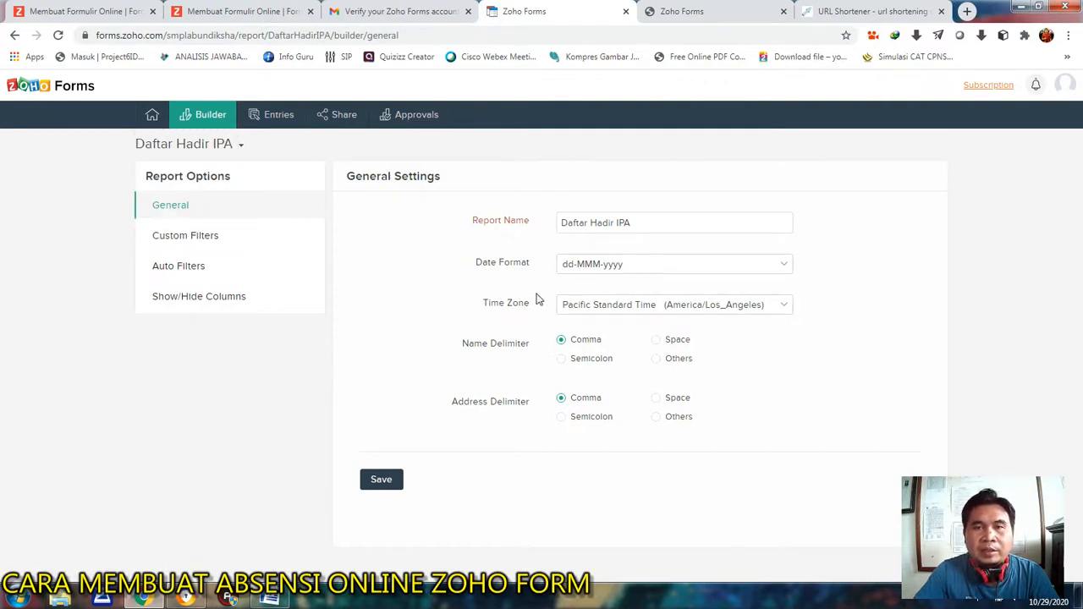
click(383, 482)
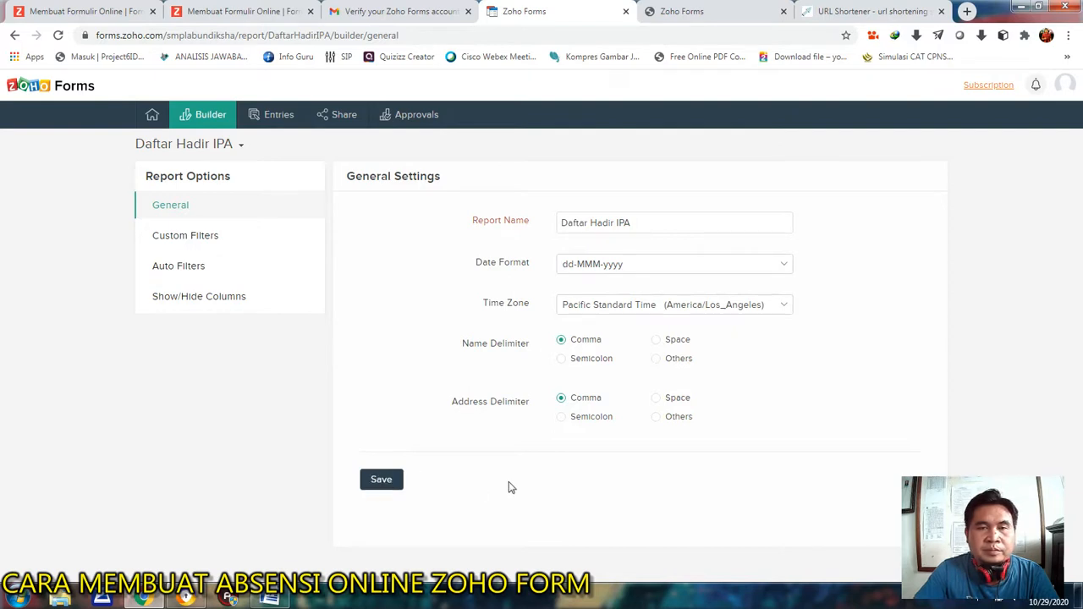
Return to the list of forms, then switch to the other browser window and view the Daftar Hadir Kelas Online Prakarya form.
mouse_move(151, 115)
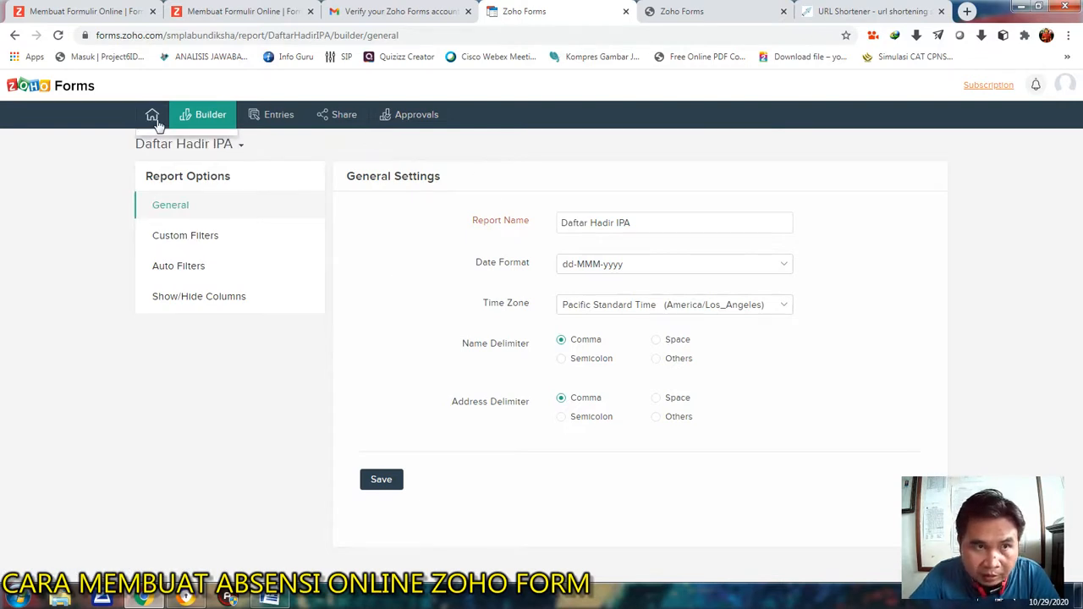
click(230, 149)
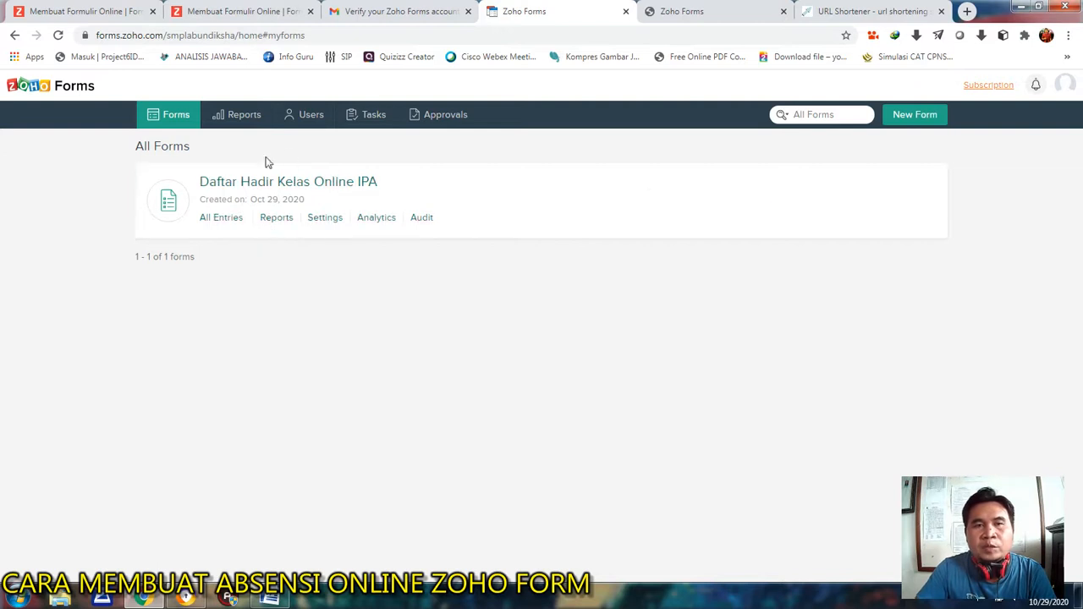
mouse_move(209, 191)
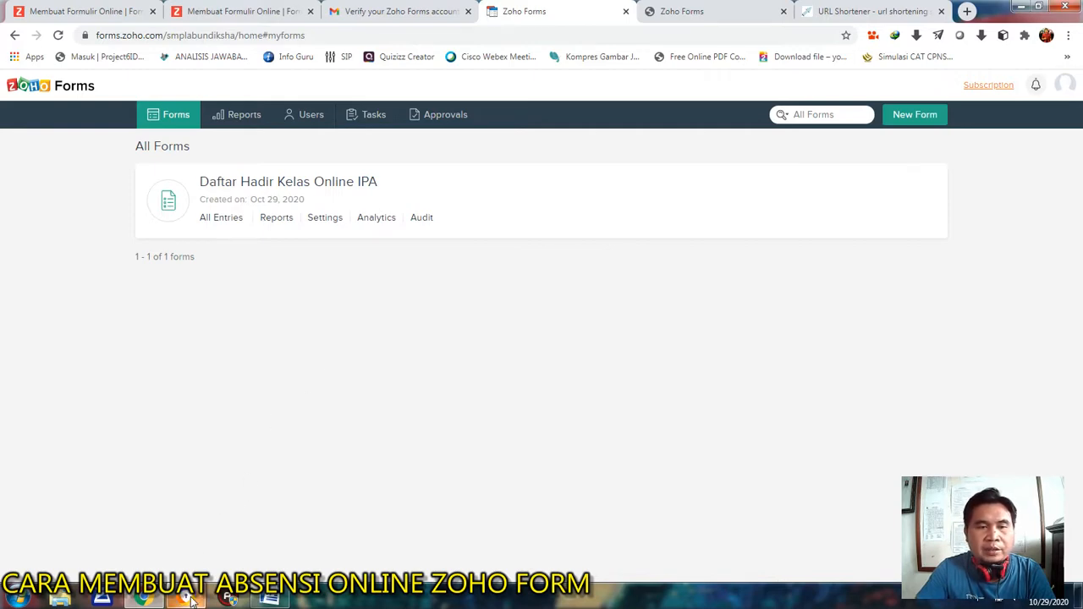
click(229, 598)
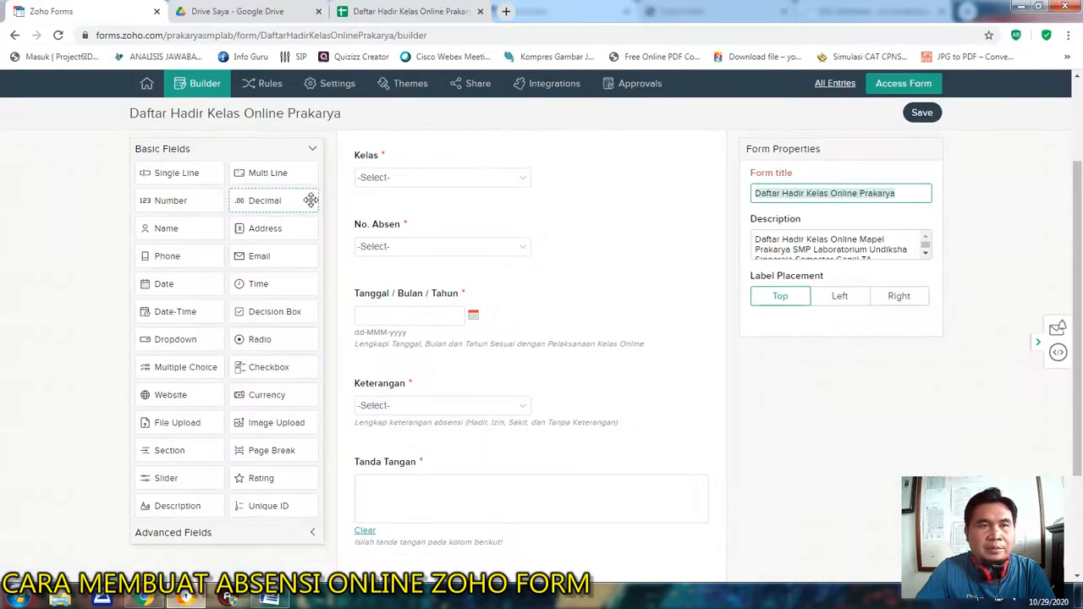
scroll(584, 212, up, 3)
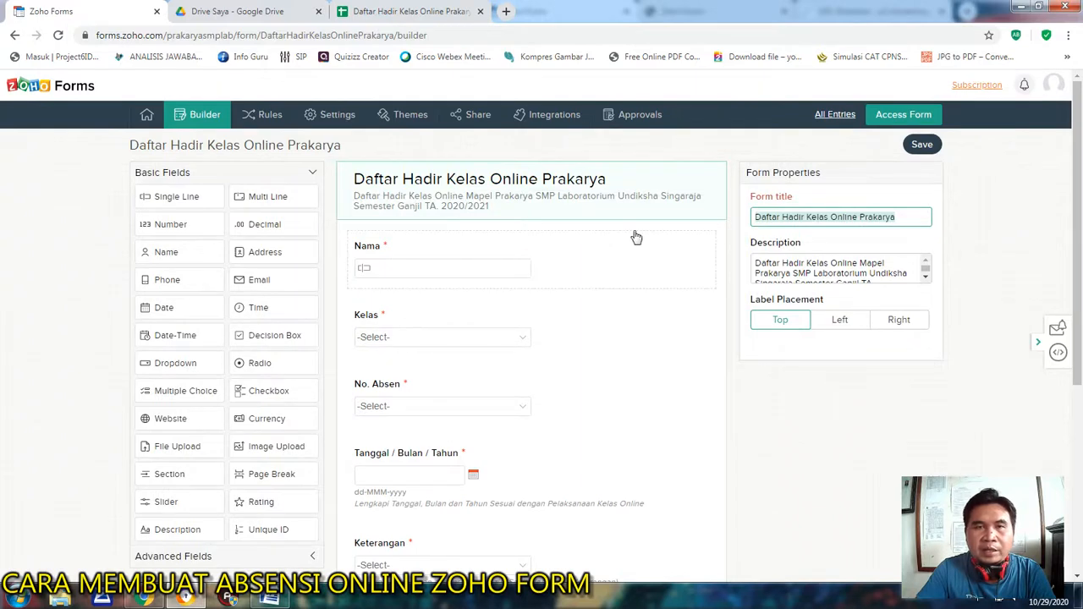
Look through the form's fields, return to the list of forms and open all entries of the Daftar Hadir Kelas Online Prakarya form created Oct 26, 2020.
scroll(618, 232, down, 4)
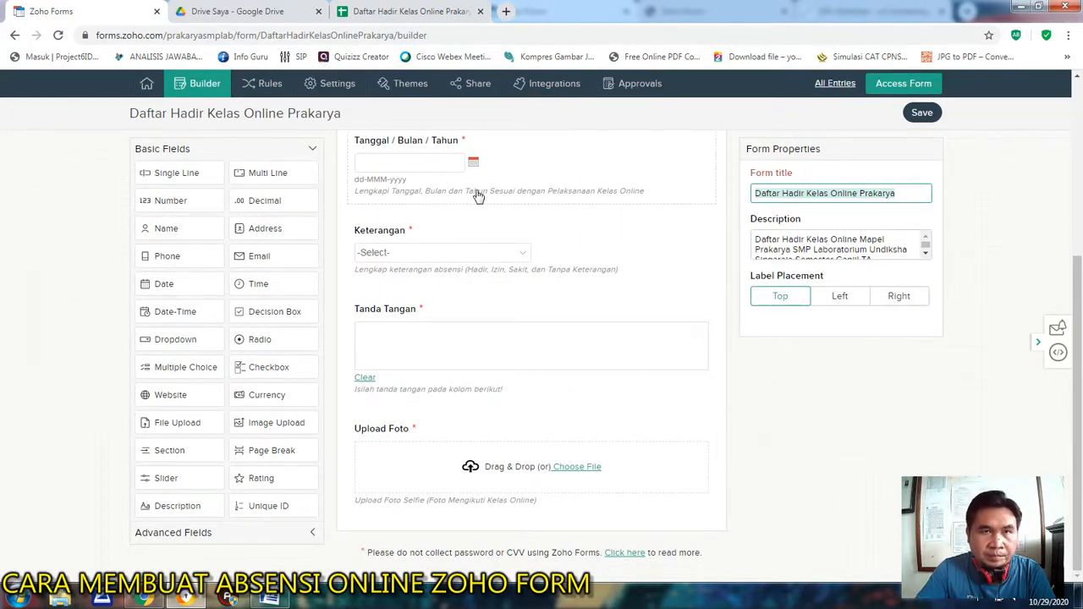
mouse_move(144, 85)
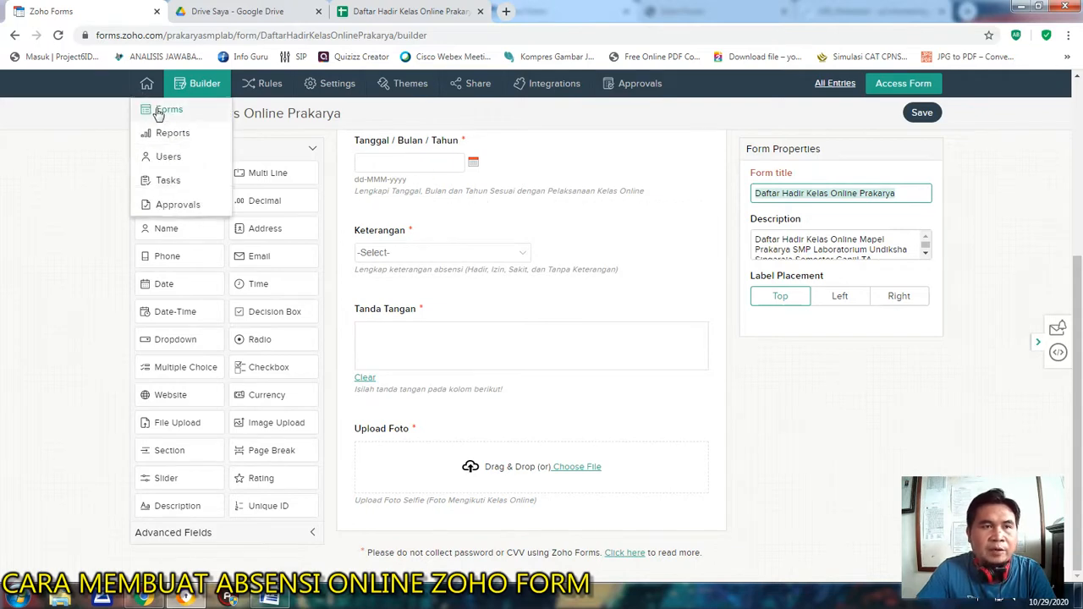
click(158, 113)
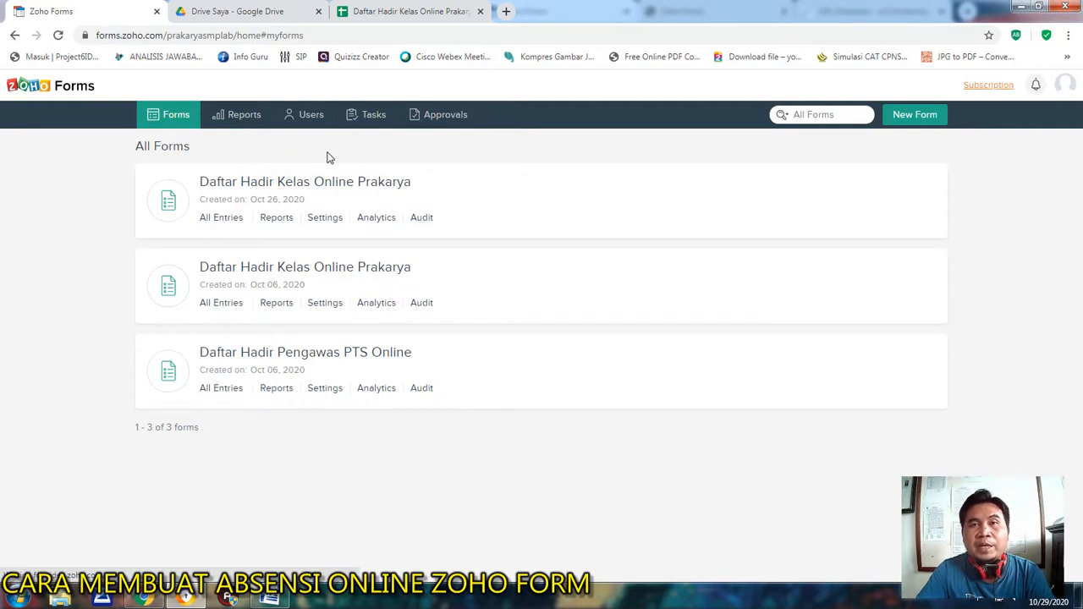
mouse_move(244, 193)
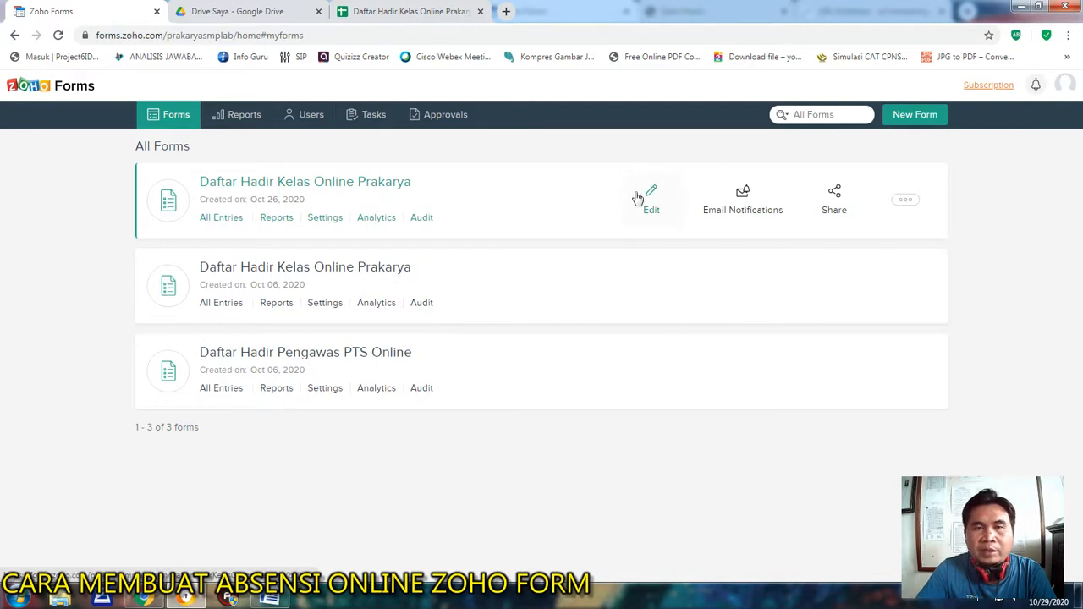
click(216, 219)
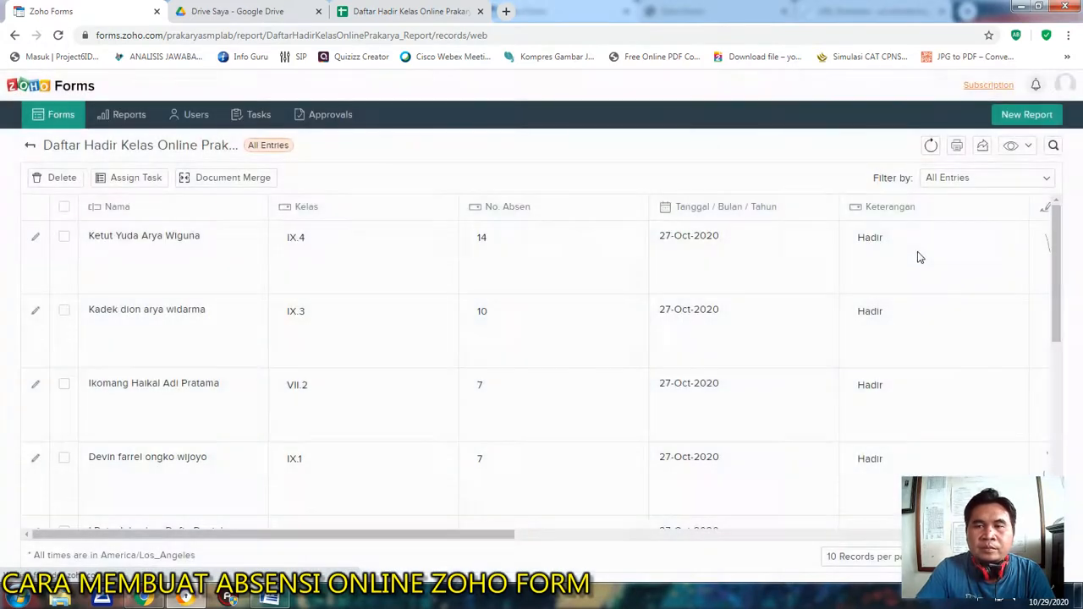
Show 100 records per page in the entries table and look through all of its columns.
drag(1056, 264, 1059, 408)
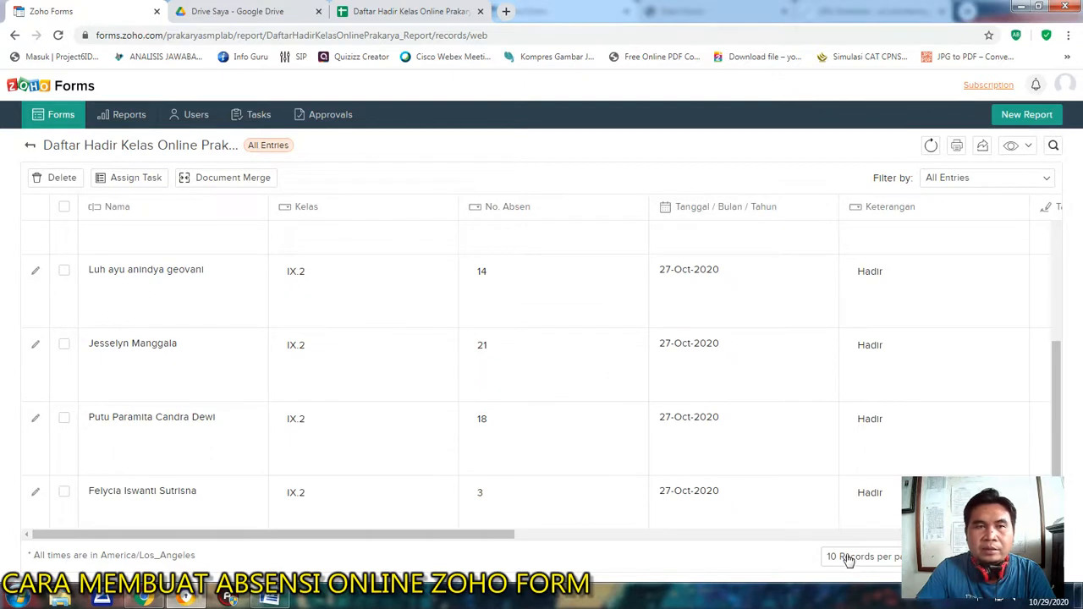
click(846, 556)
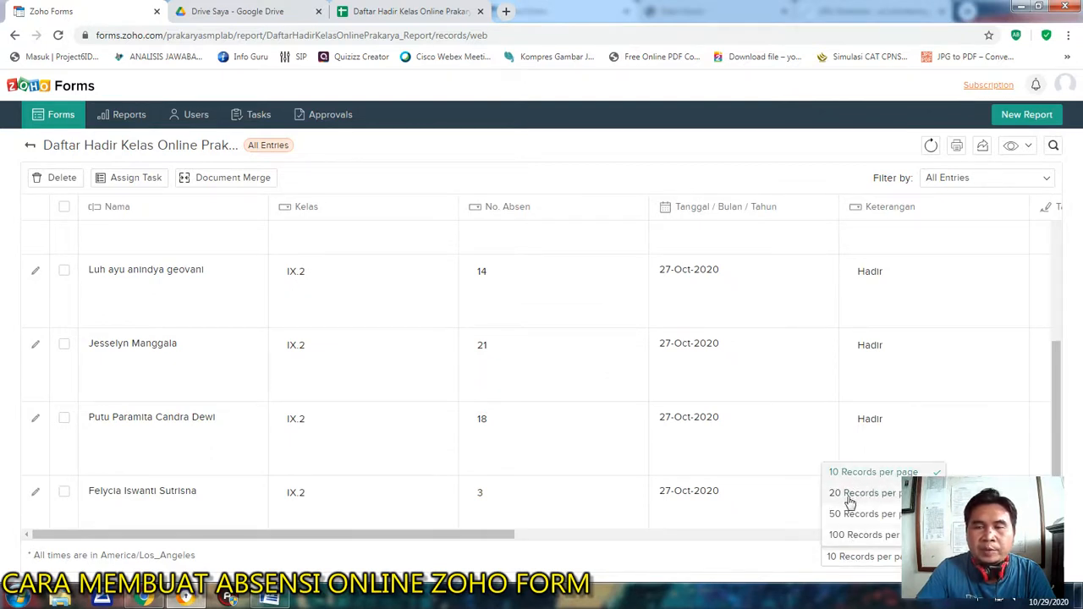
click(852, 536)
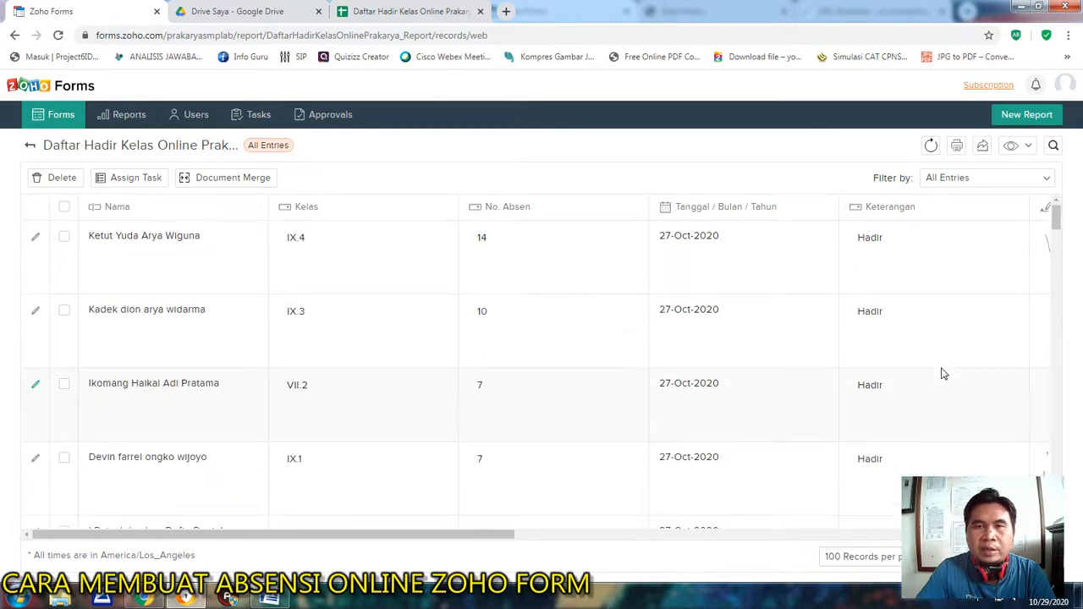
mouse_move(1057, 216)
mouse_down()
mouse_move(1066, 438)
mouse_move(1073, 242)
mouse_move(1057, 216)
mouse_up()
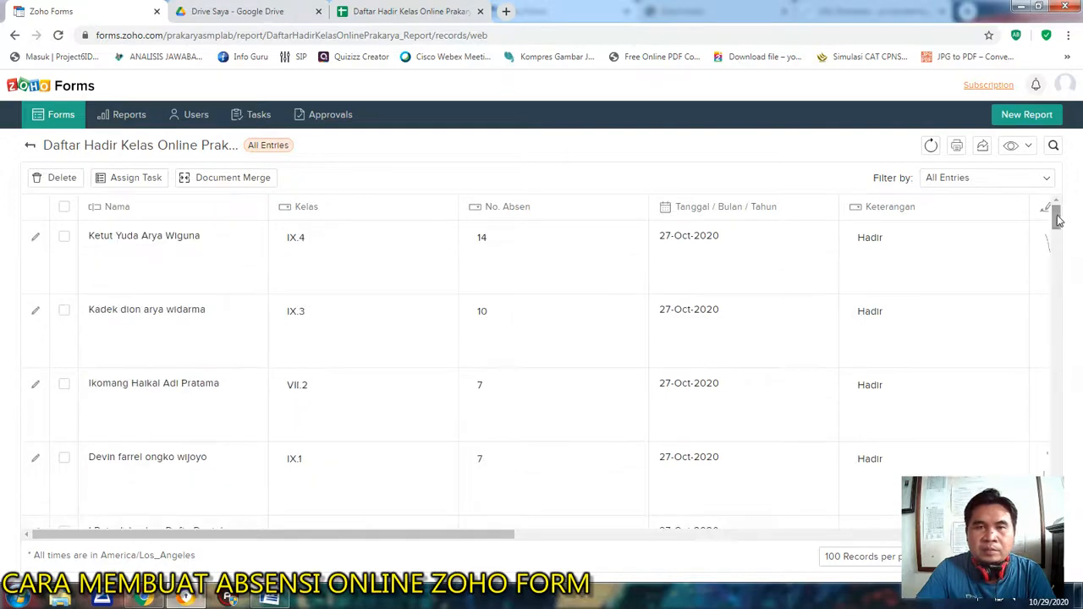
drag(403, 538, 860, 526)
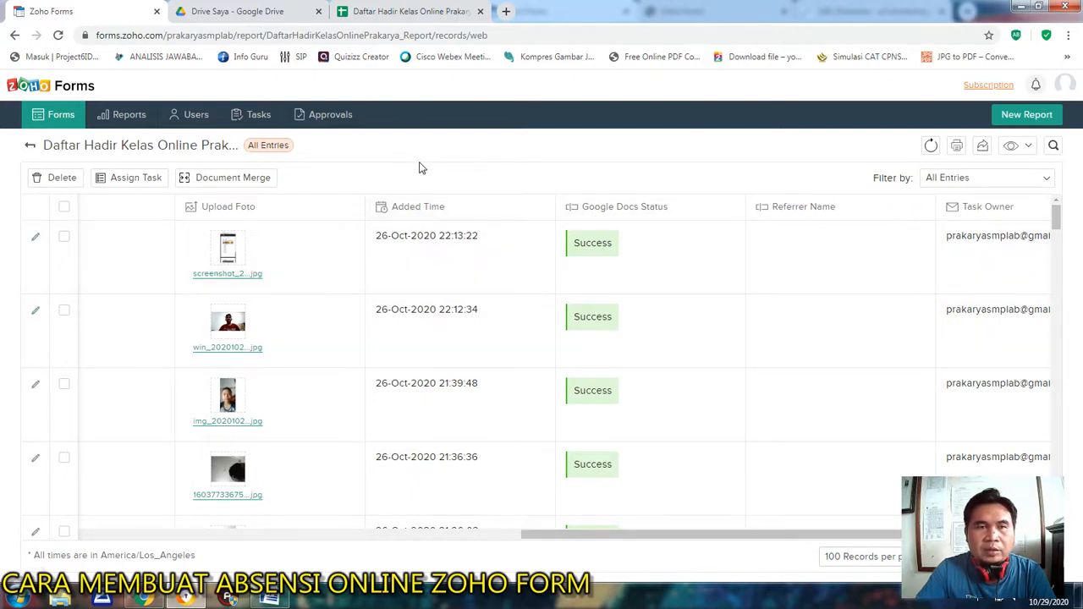
drag(698, 538, 208, 541)
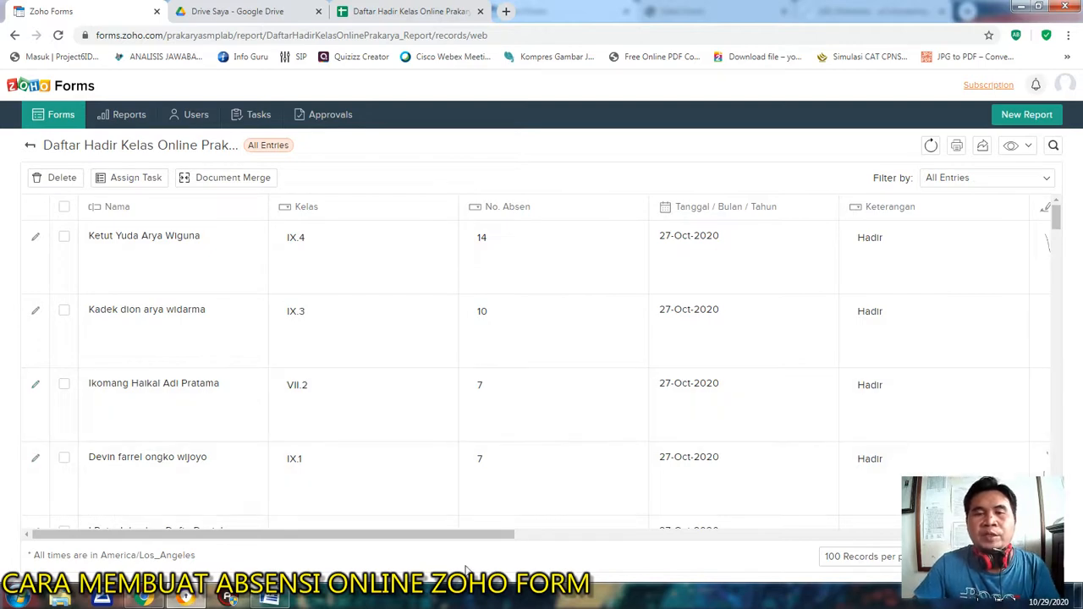
drag(493, 540, 468, 565)
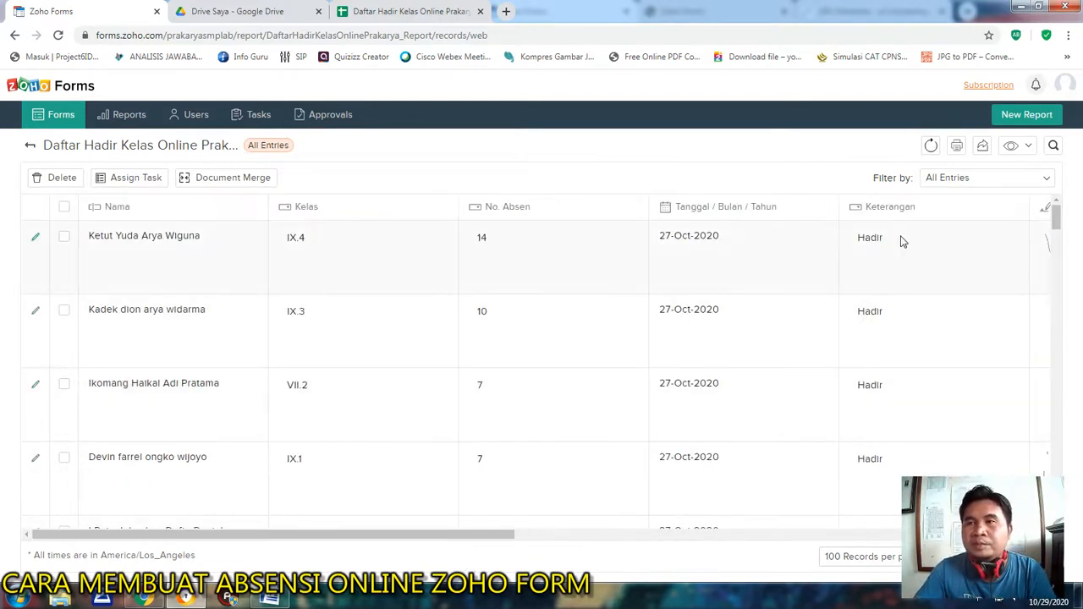
Generate the print version of the entries as a Summary and look through the printed records.
click(957, 147)
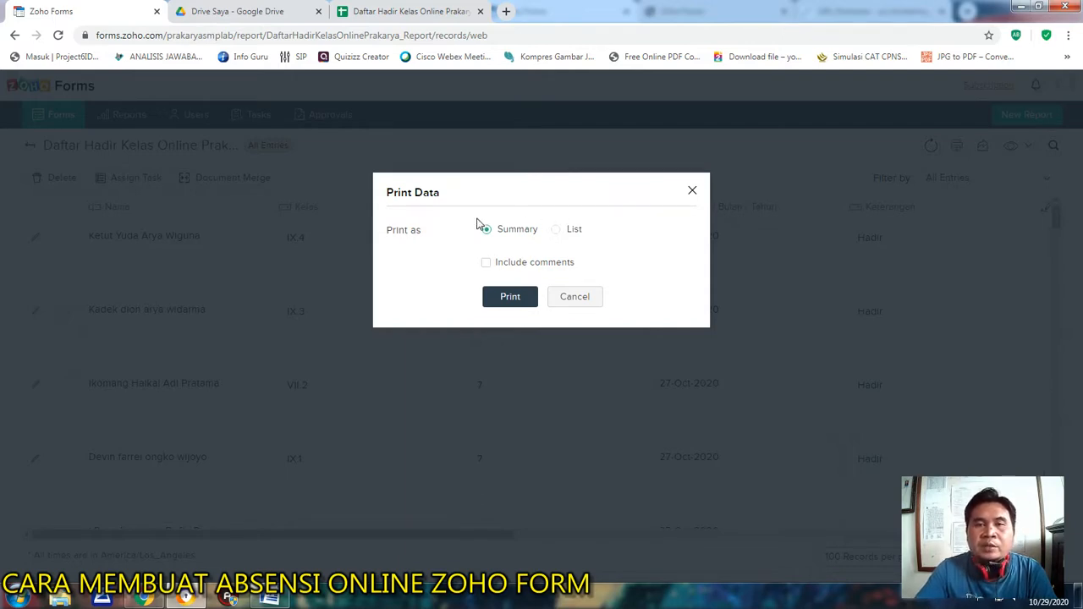
click(514, 303)
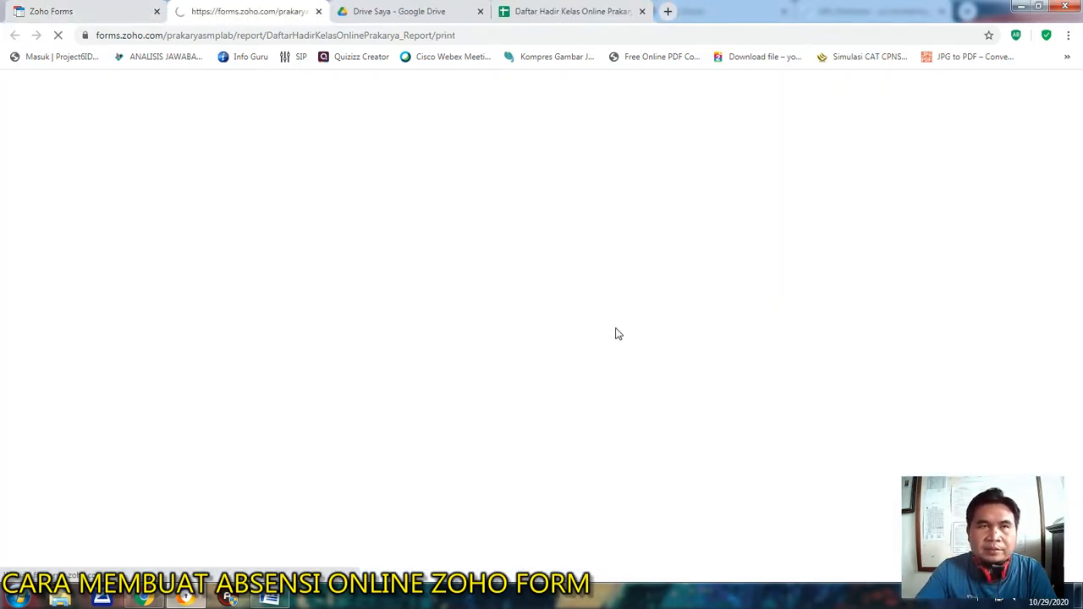
scroll(599, 195, down, 1)
scroll(599, 194, down, 4)
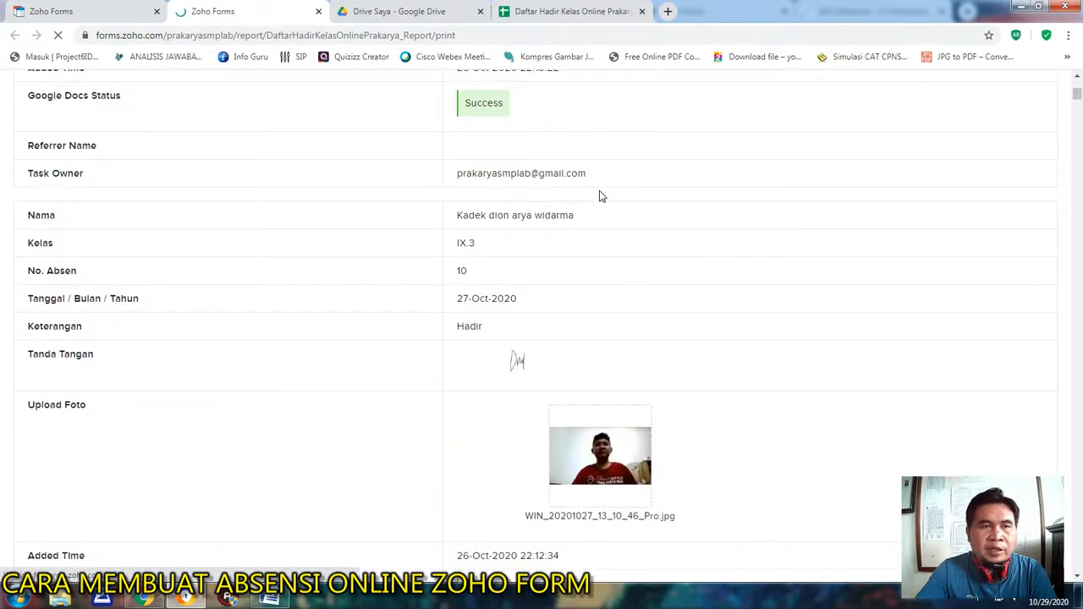
scroll(599, 196, down, 5)
scroll(599, 196, down, 12)
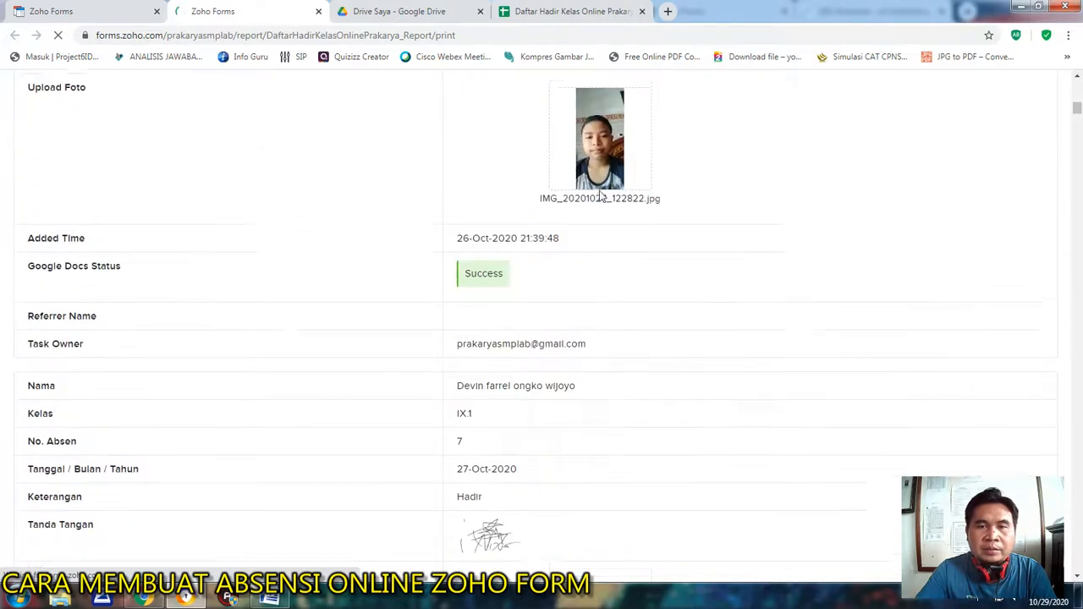
scroll(599, 197, down, 5)
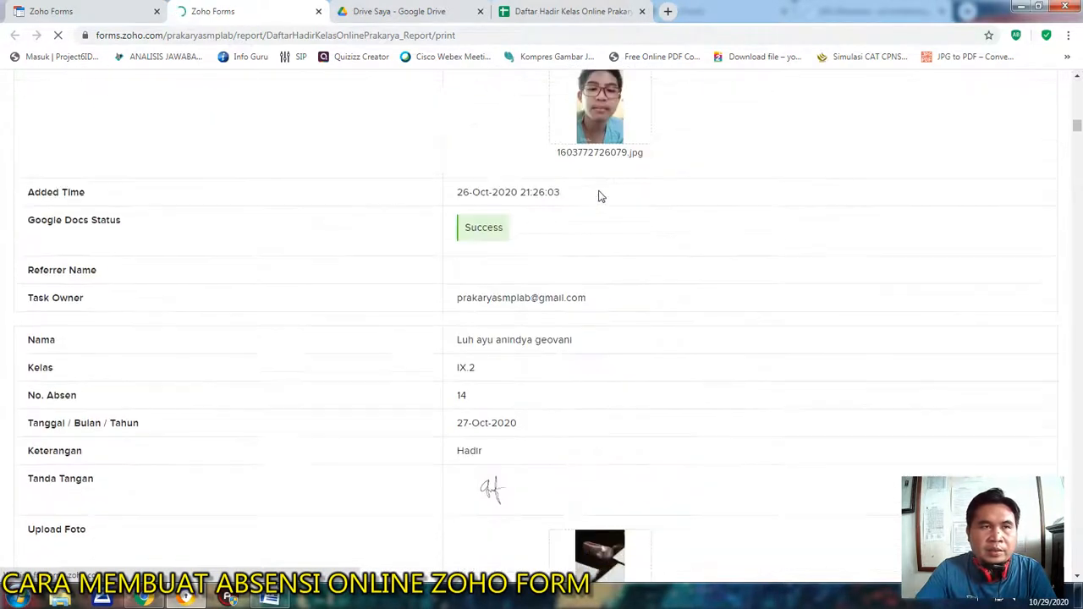
Return to the print options, generate the entries' print version as a List and look across its columns.
click(67, 10)
click(565, 232)
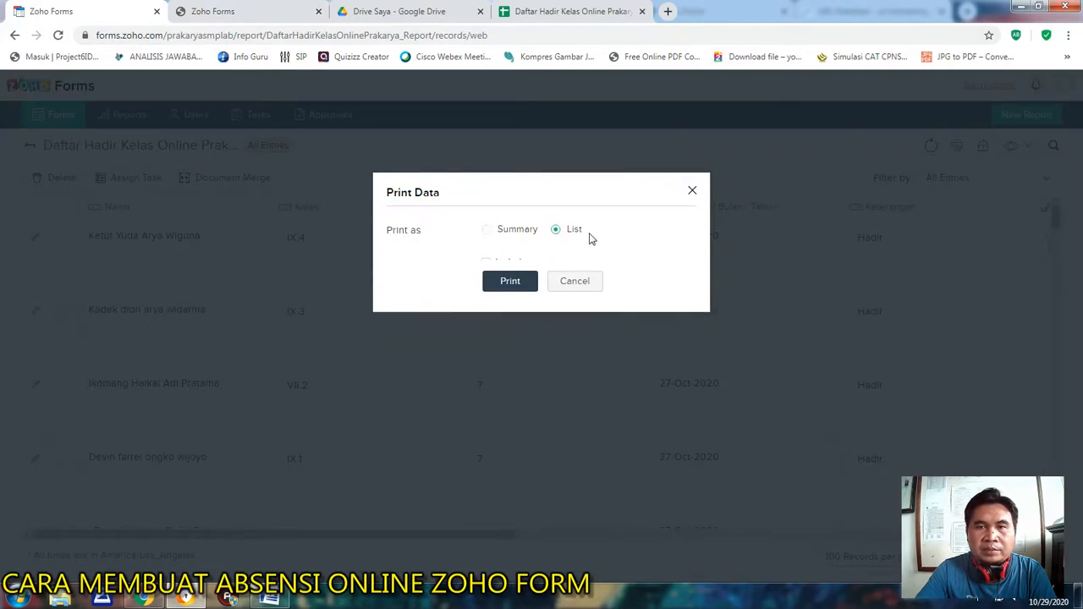
click(510, 280)
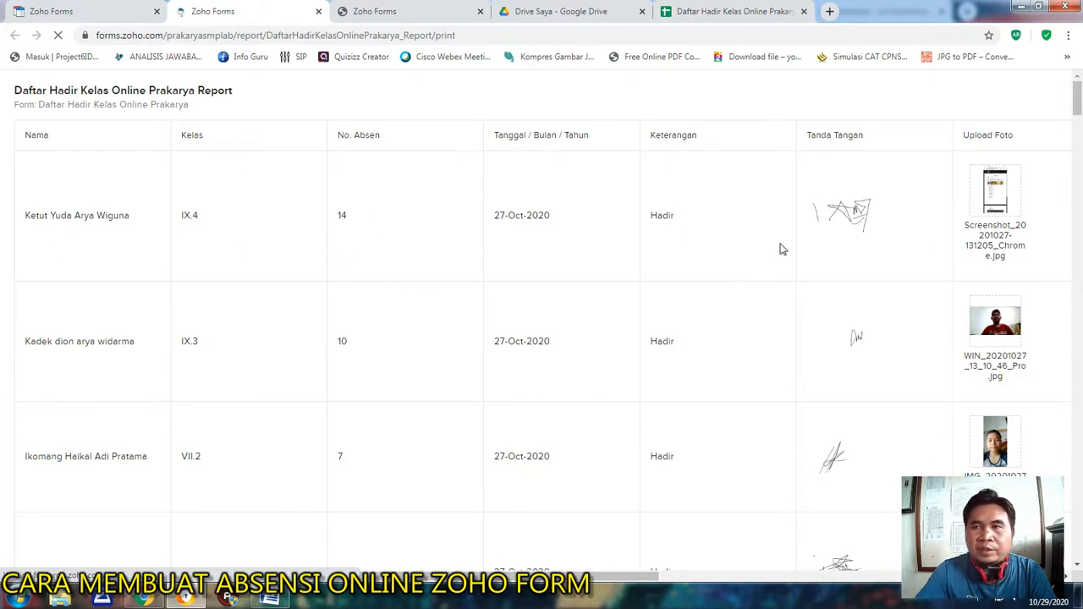
scroll(780, 247, down, 1)
scroll(791, 271, up, 1)
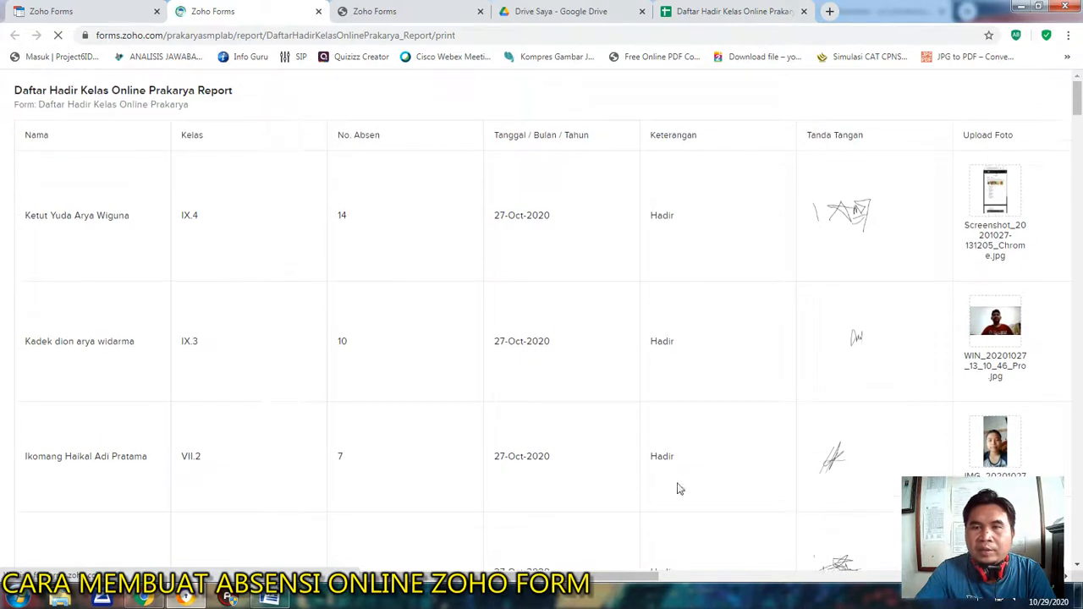
drag(662, 579, 710, 579)
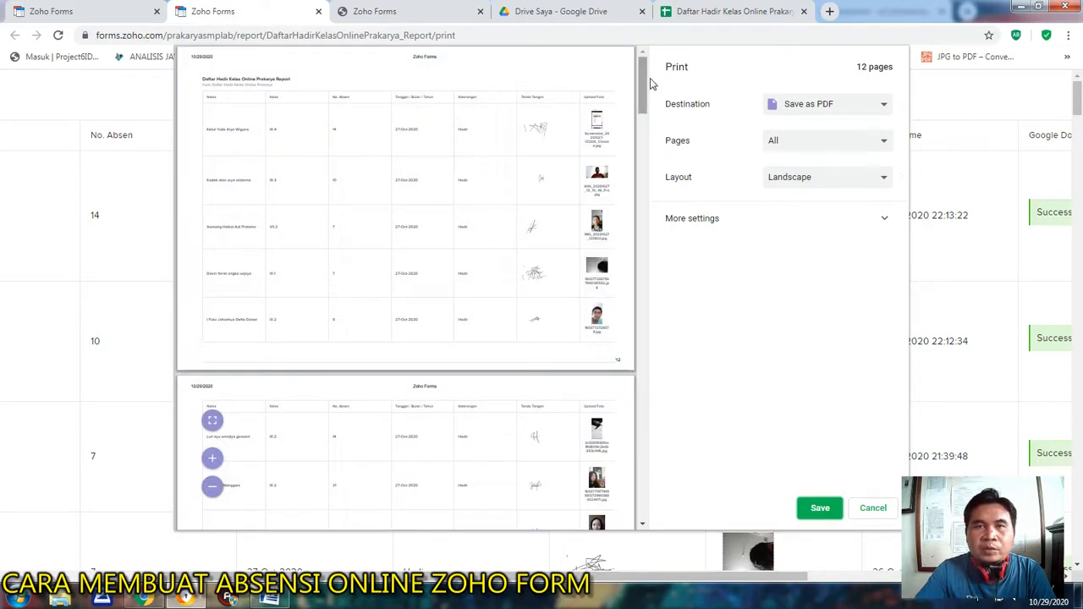
Check the print preview, choose Save as PDF as the destination and set the custom scale to 95.
mouse_move(643, 85)
mouse_down()
mouse_move(648, 503)
mouse_move(643, 66)
mouse_up()
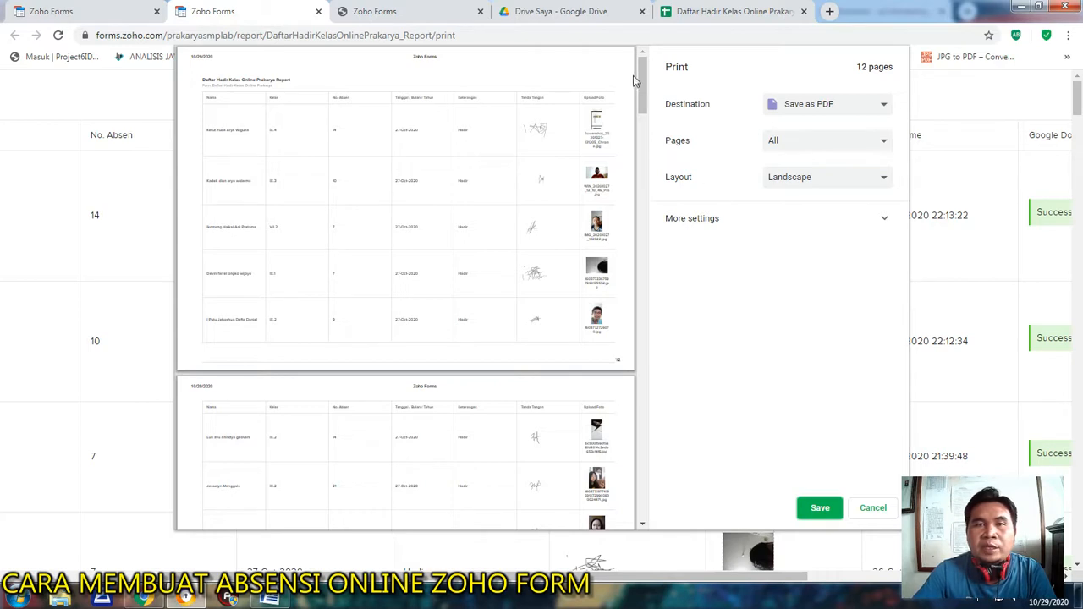
drag(644, 85, 641, 74)
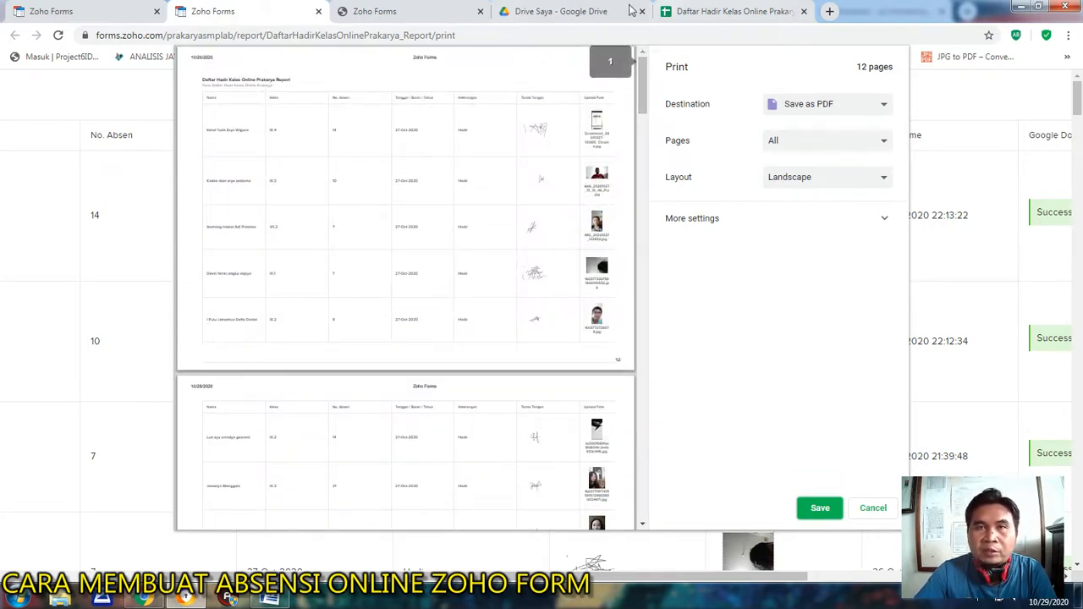
click(828, 112)
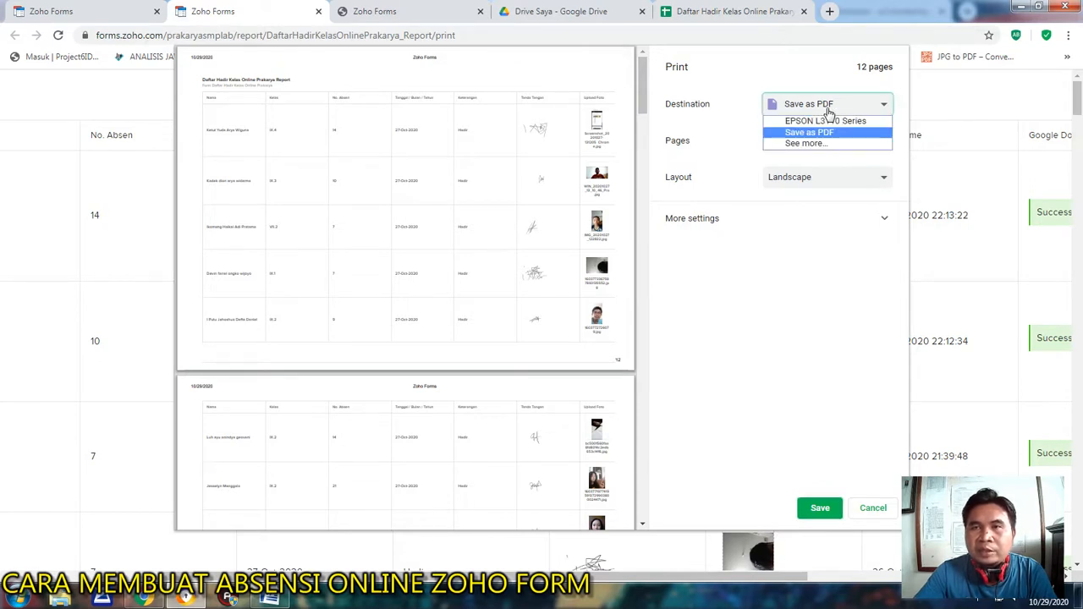
click(810, 143)
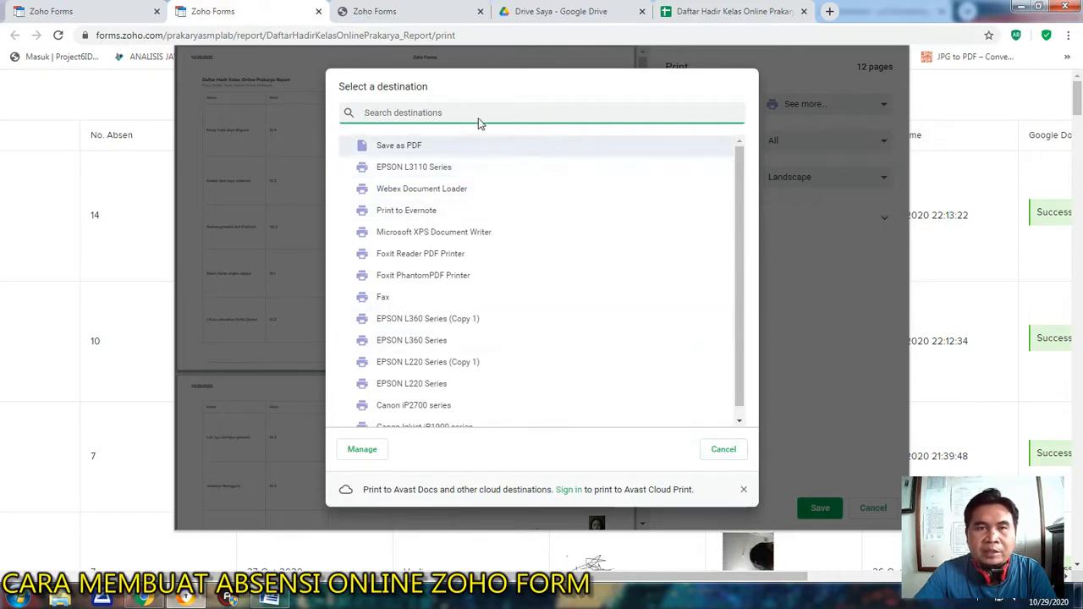
click(411, 145)
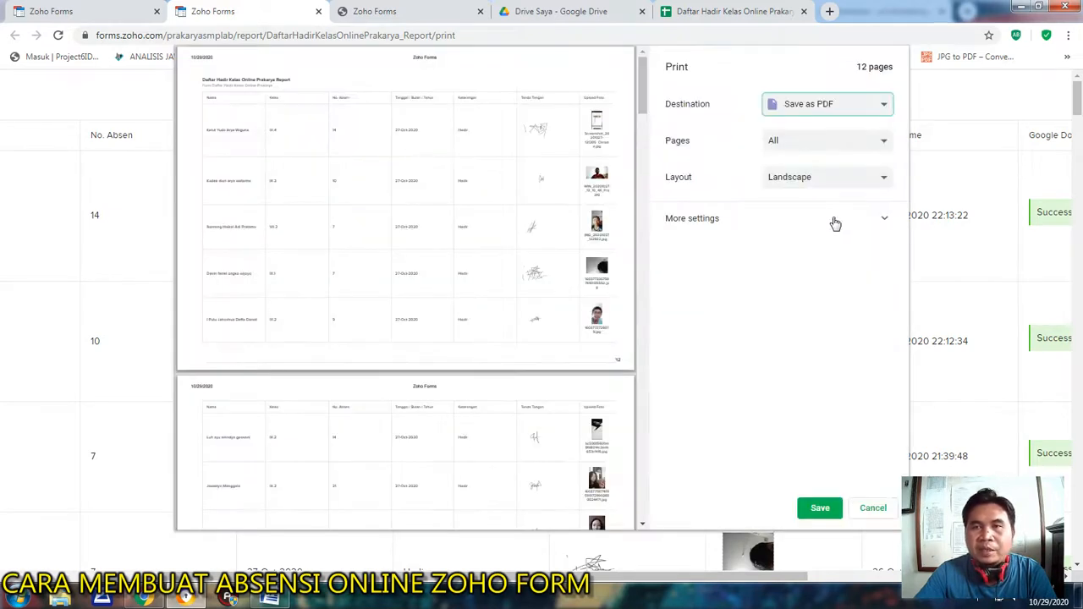
click(721, 223)
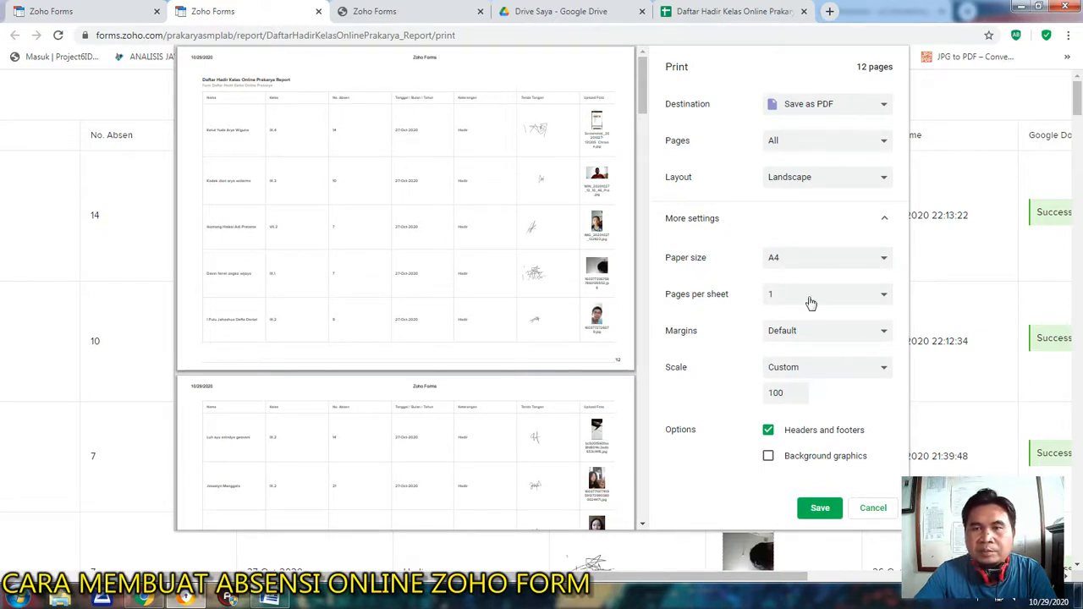
click(799, 397)
click(799, 397)
click(799, 396)
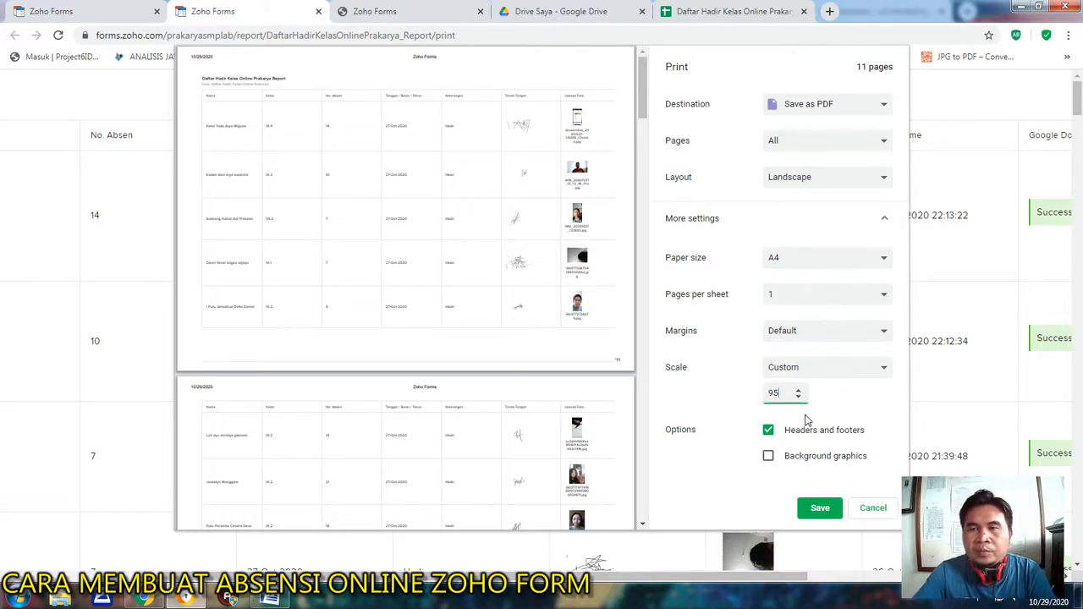
Save the list as a PDF named Daftar Hadir IPA in the Pictures library.
click(818, 509)
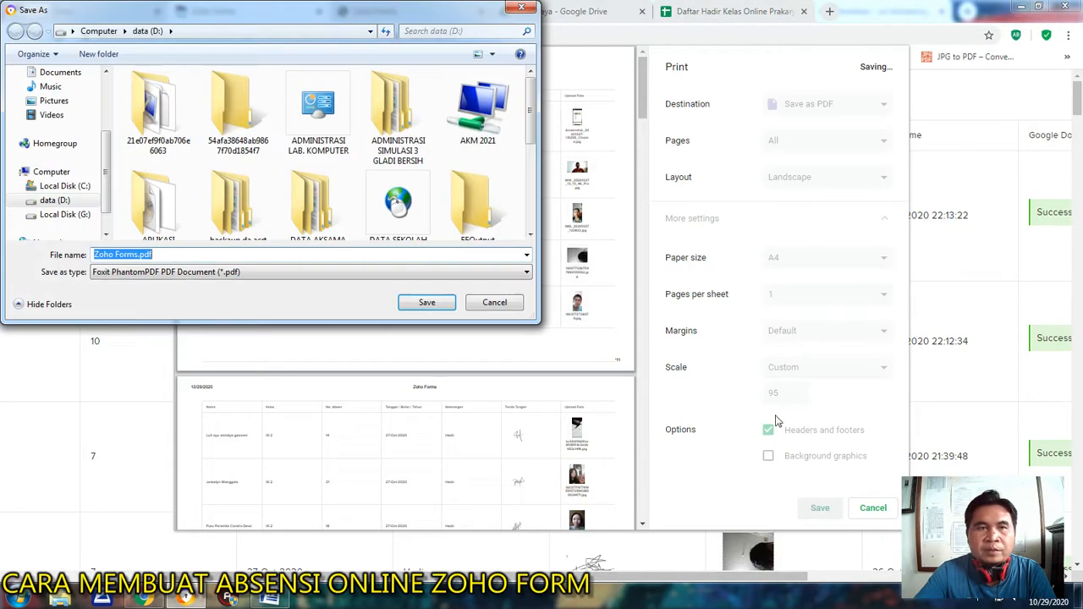
text(Daftar Hadir IPA)
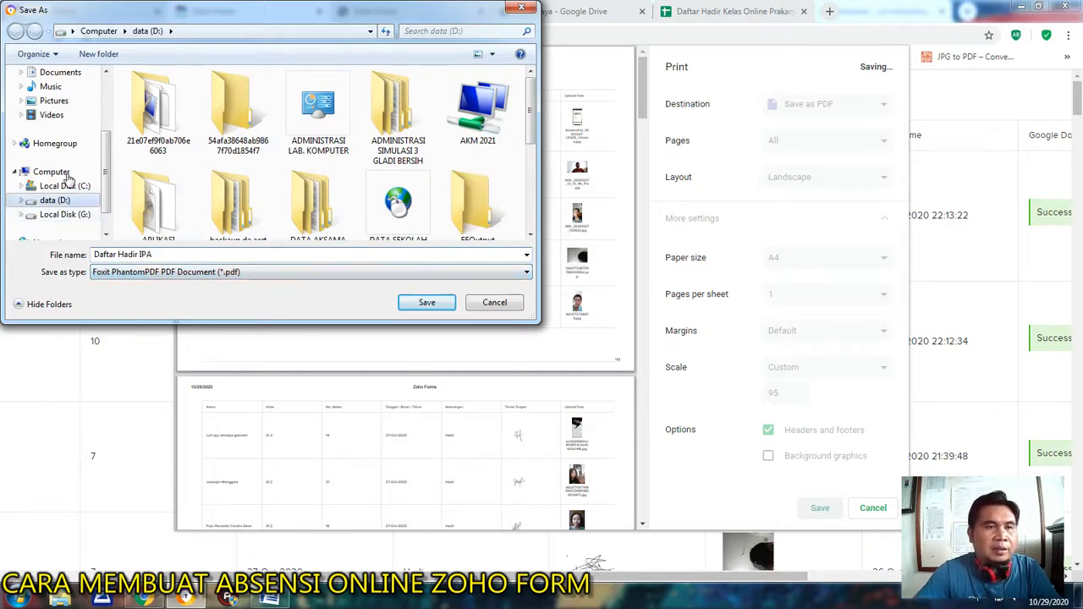
click(52, 115)
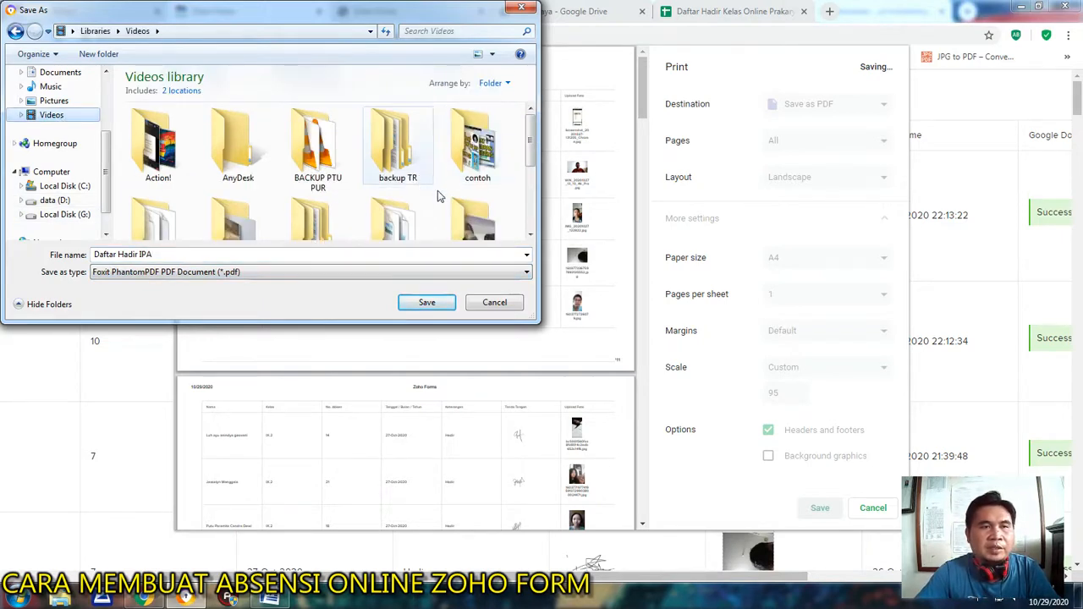
click(55, 100)
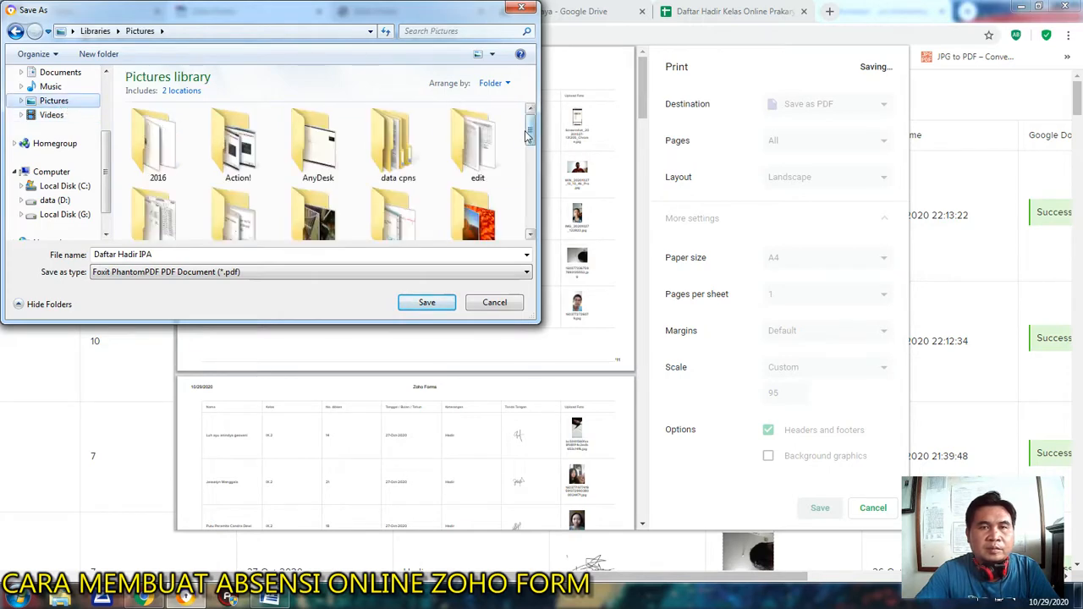
scroll(149, 148, down, 10)
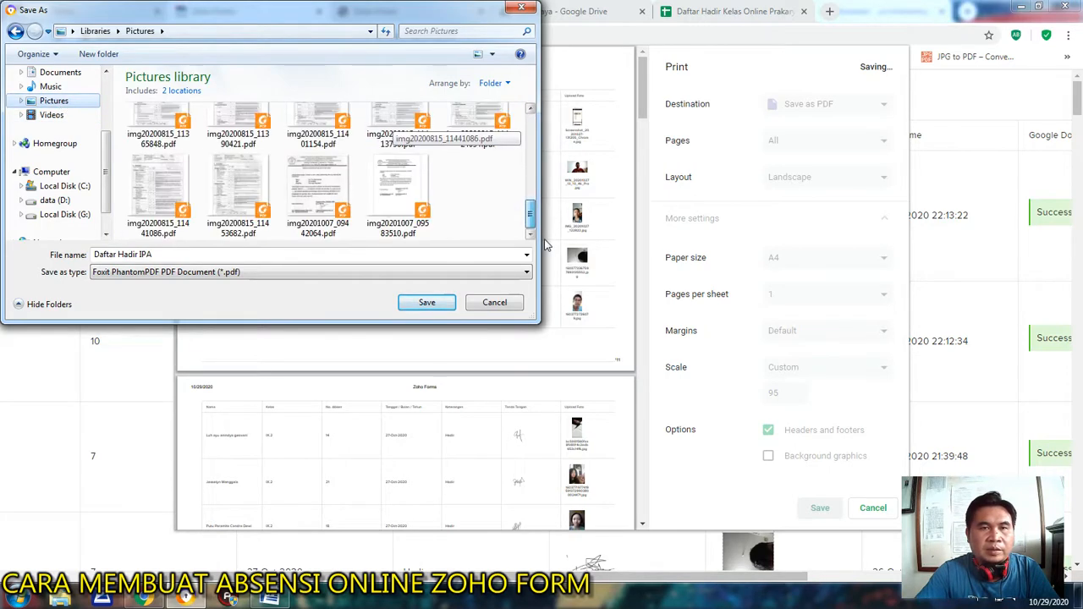
click(427, 303)
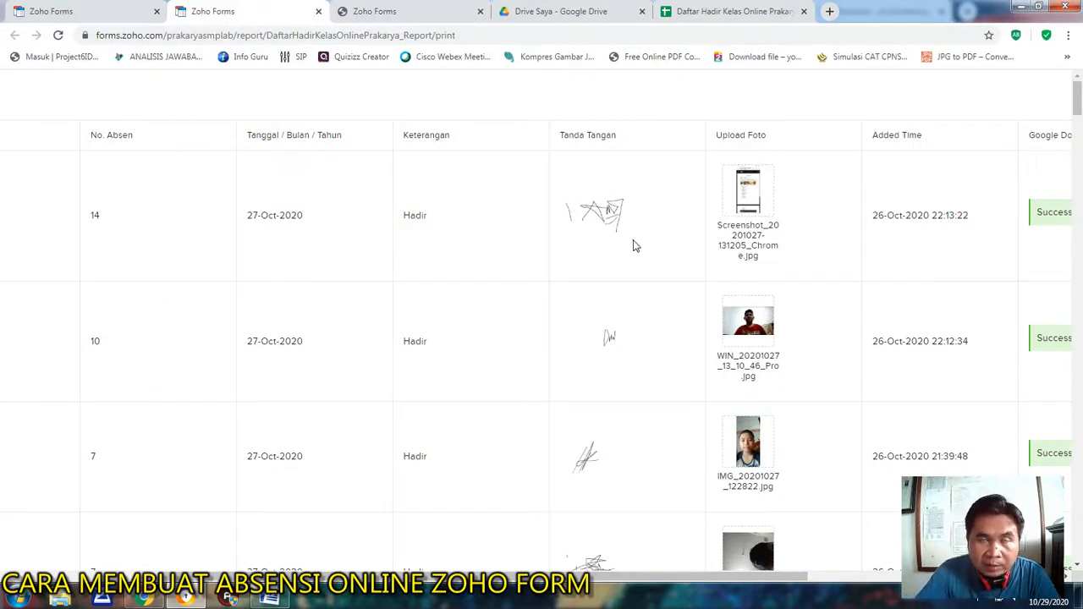
Switch to Google Drive, open the Daftar Hadir Kelas Online Prakarya folder and look through its signature files.
click(550, 12)
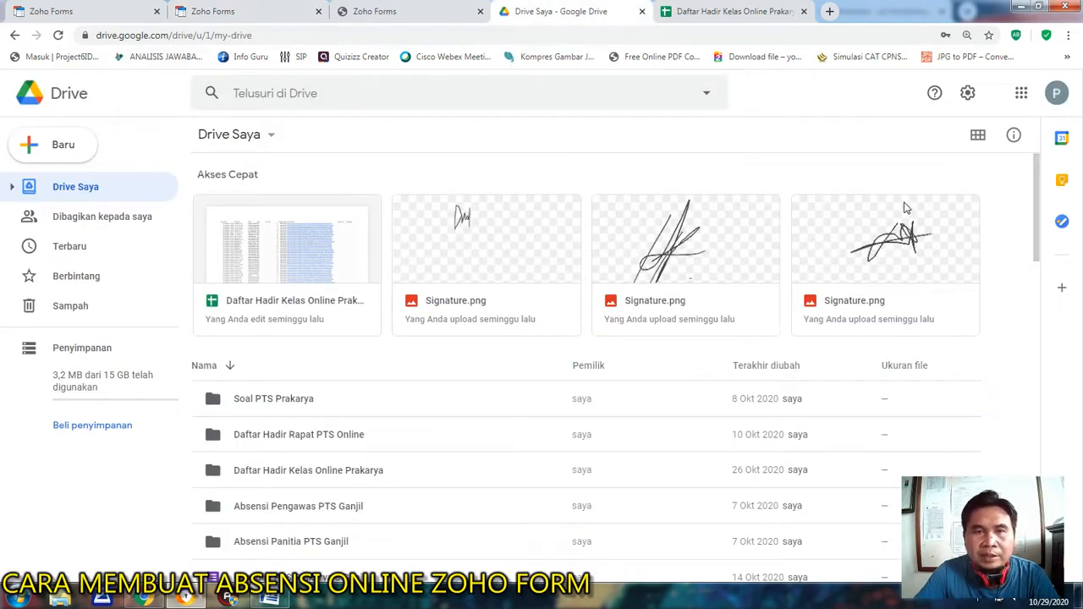
scroll(496, 239, down, 1)
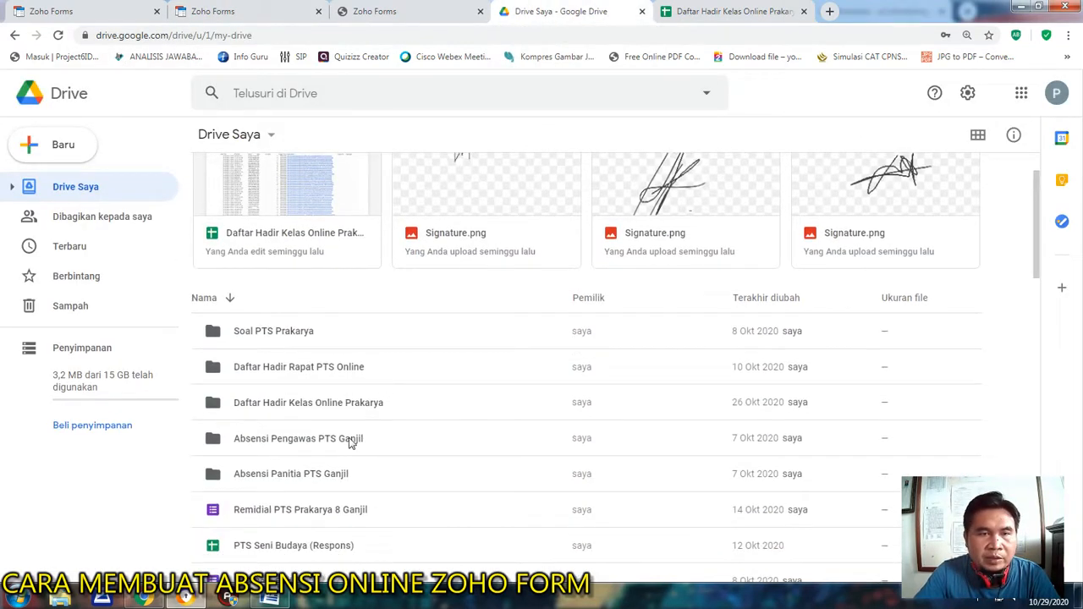
scroll(401, 414, down, 1)
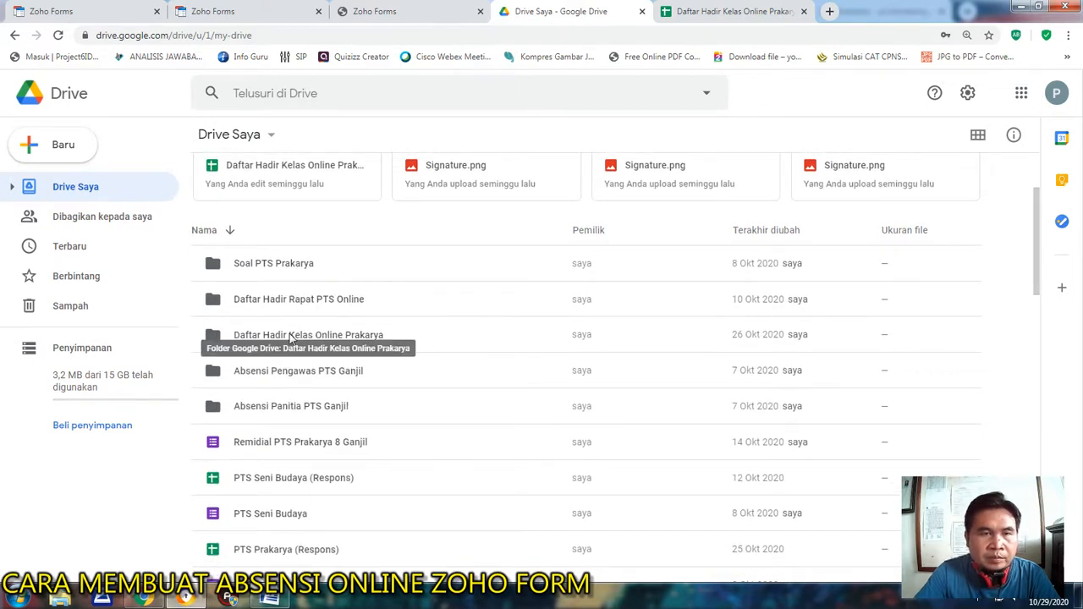
double_click(289, 338)
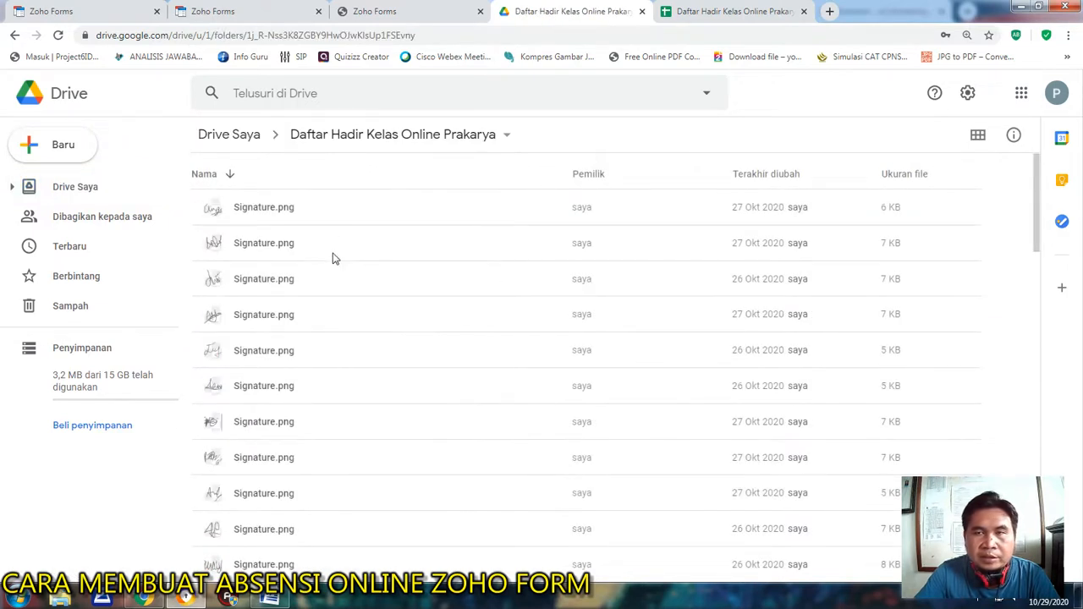
scroll(293, 222, down, 4)
scroll(310, 245, up, 4)
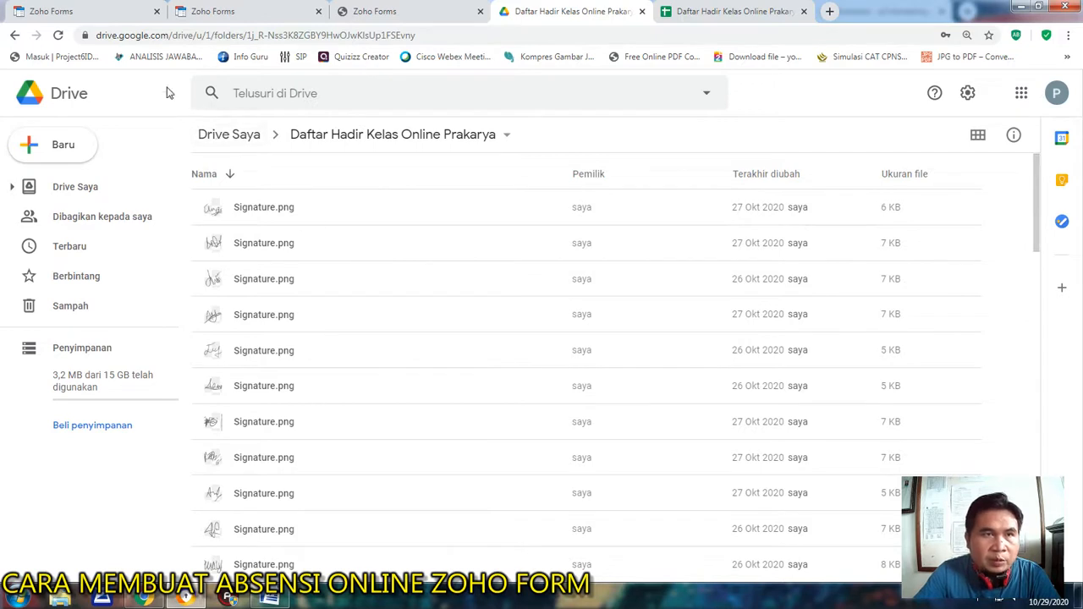
Open the Daftar Hadir Kelas Online Prakarya spreadsheet, widen the Added Time and Tanggal / Bulan / Tahun columns, and narrow Kelas and No. Absen.
click(14, 34)
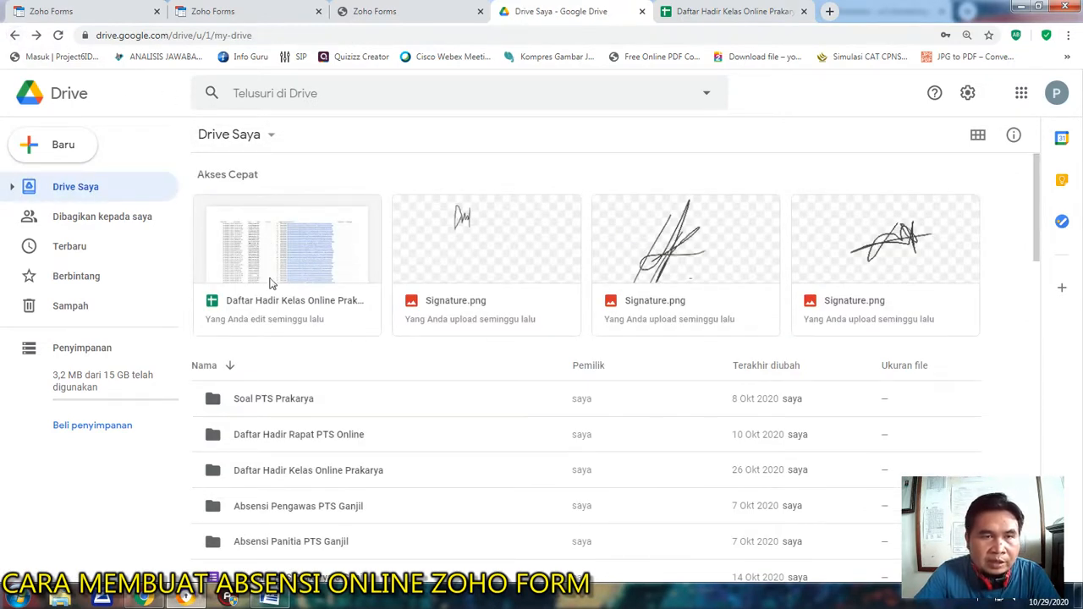
double_click(312, 264)
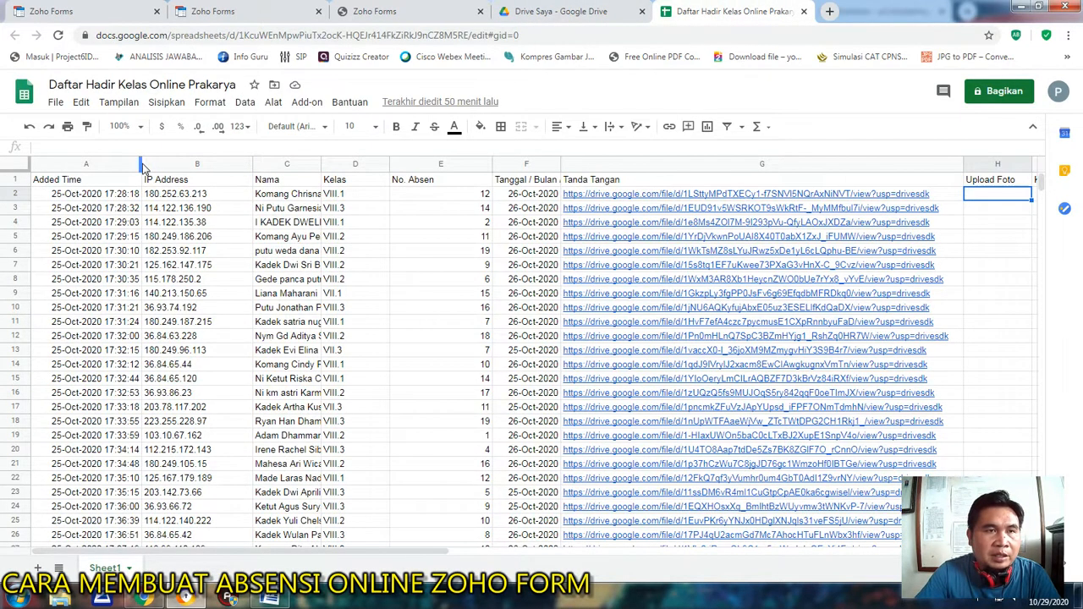
drag(140, 165, 173, 165)
mouse_move(419, 164)
mouse_down()
mouse_move(398, 164)
mouse_move(414, 164)
mouse_up()
drag(510, 166, 472, 165)
drag(539, 164, 603, 165)
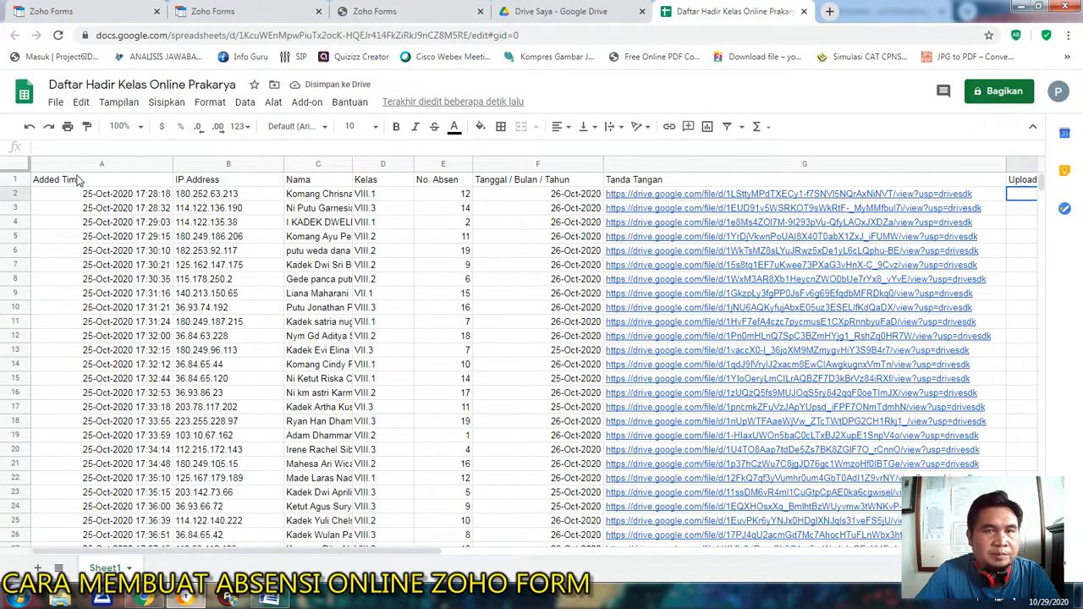
Create a new filter view over the attendance records and close it.
click(741, 128)
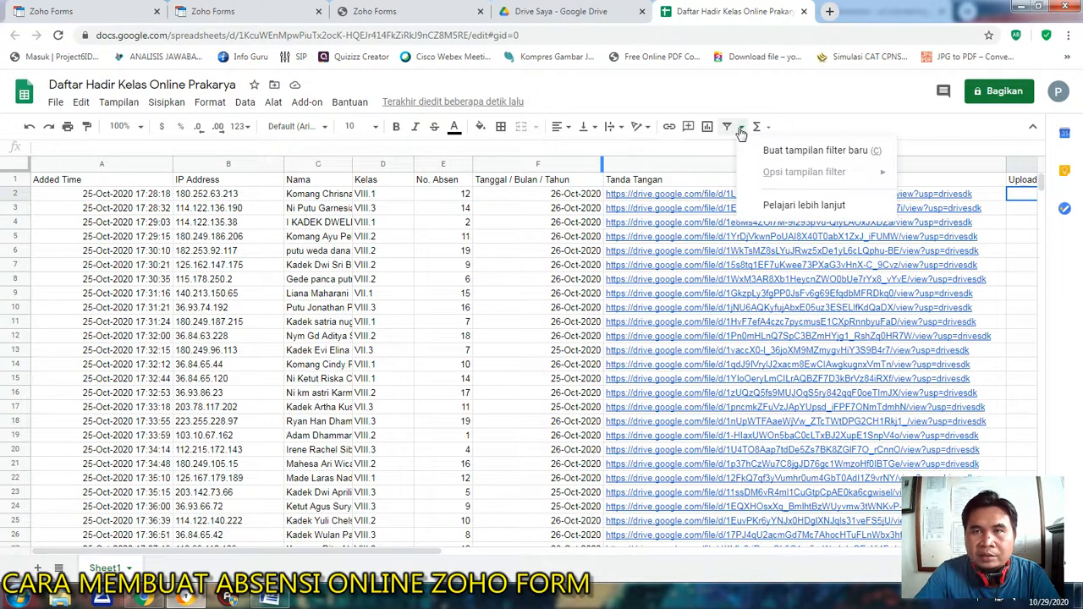
click(804, 152)
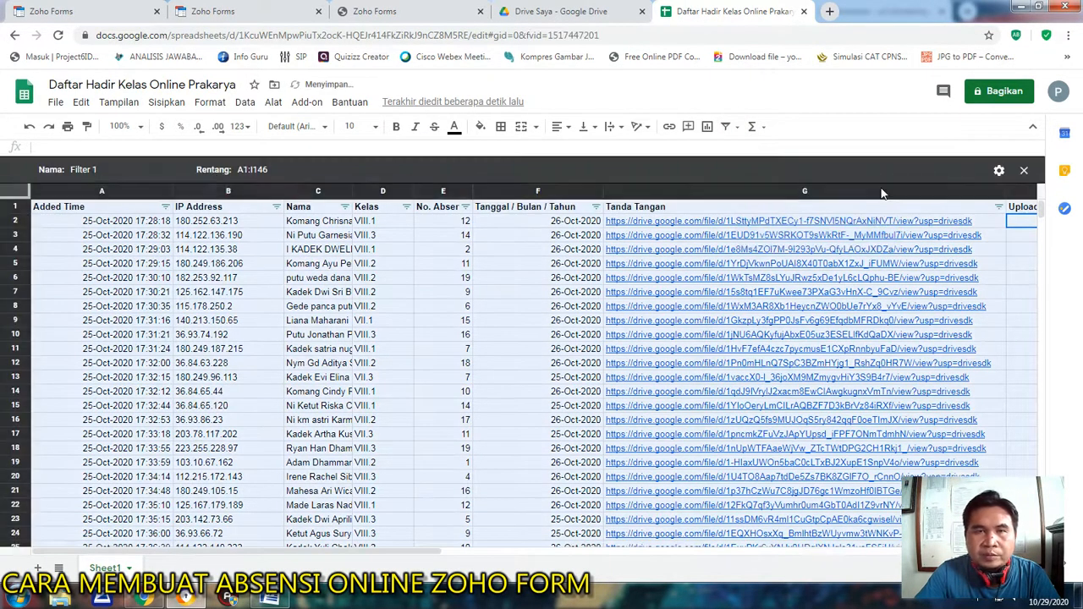
click(1024, 170)
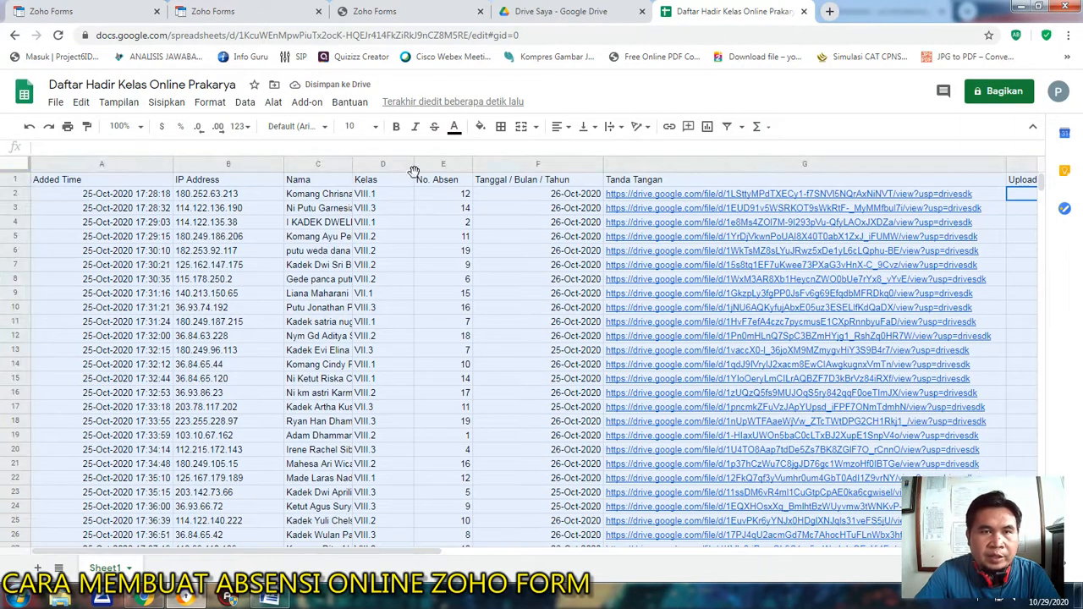
click(388, 165)
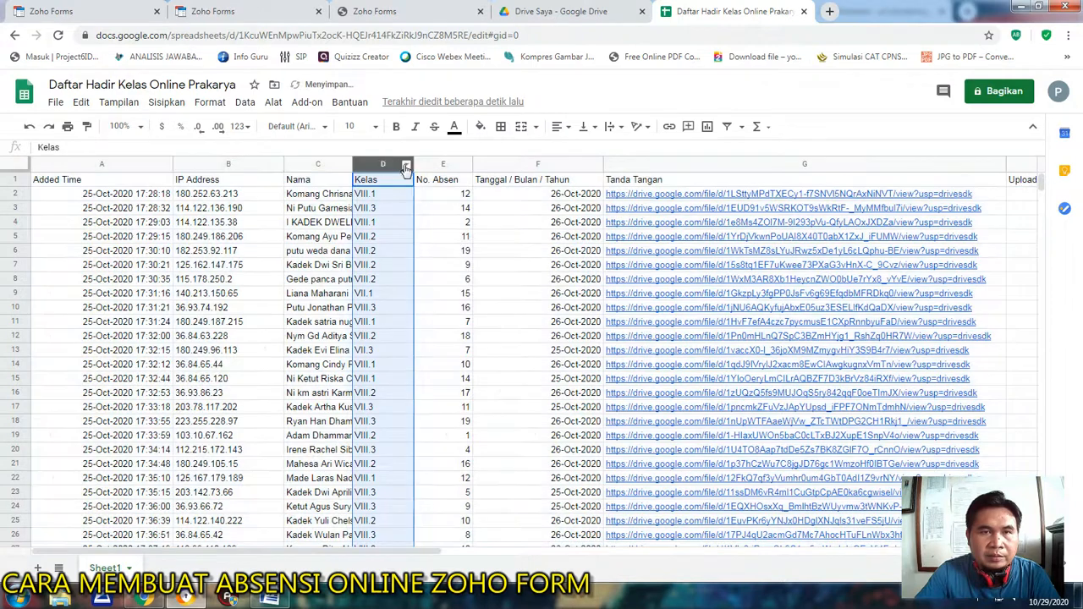
right_click(404, 166)
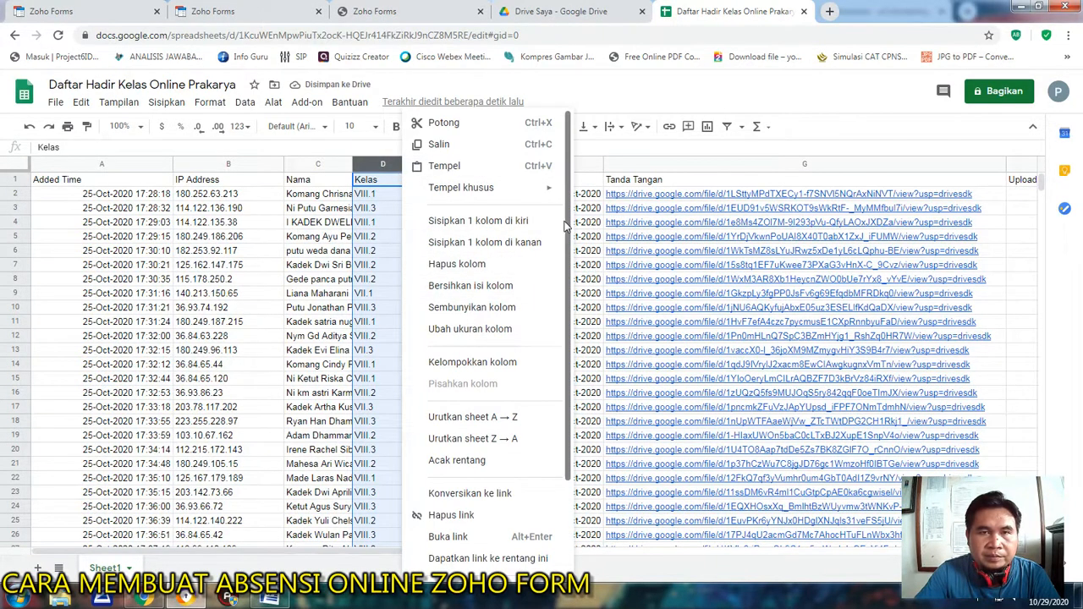
drag(569, 173, 568, 301)
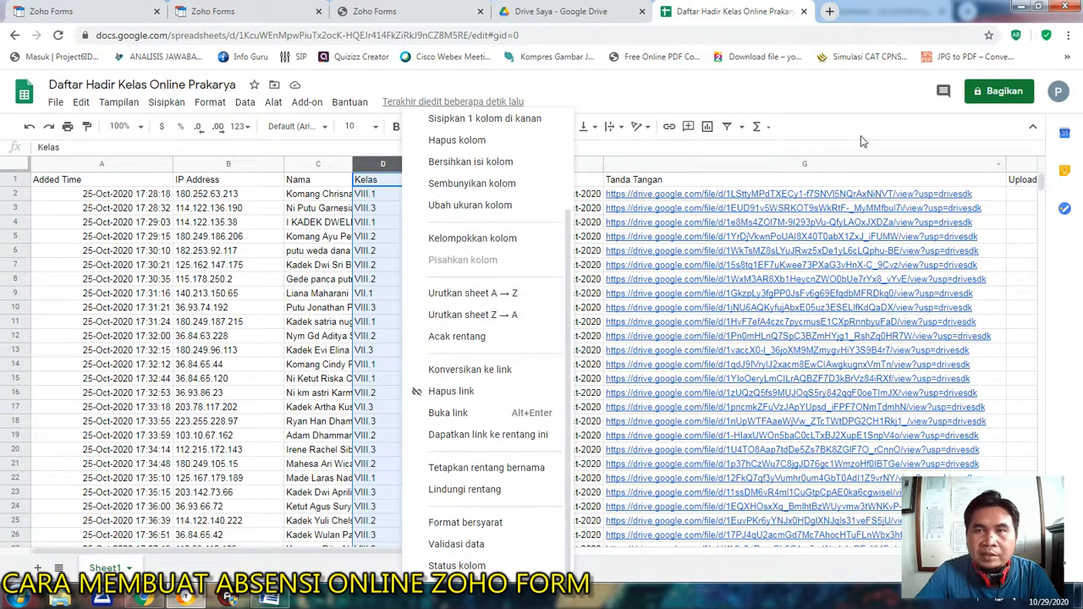
click(841, 113)
Turn on a filter for the attendance records and exclude classes IX.2, IX.3 and IX.4 in the Kelas column.
click(376, 193)
click(385, 181)
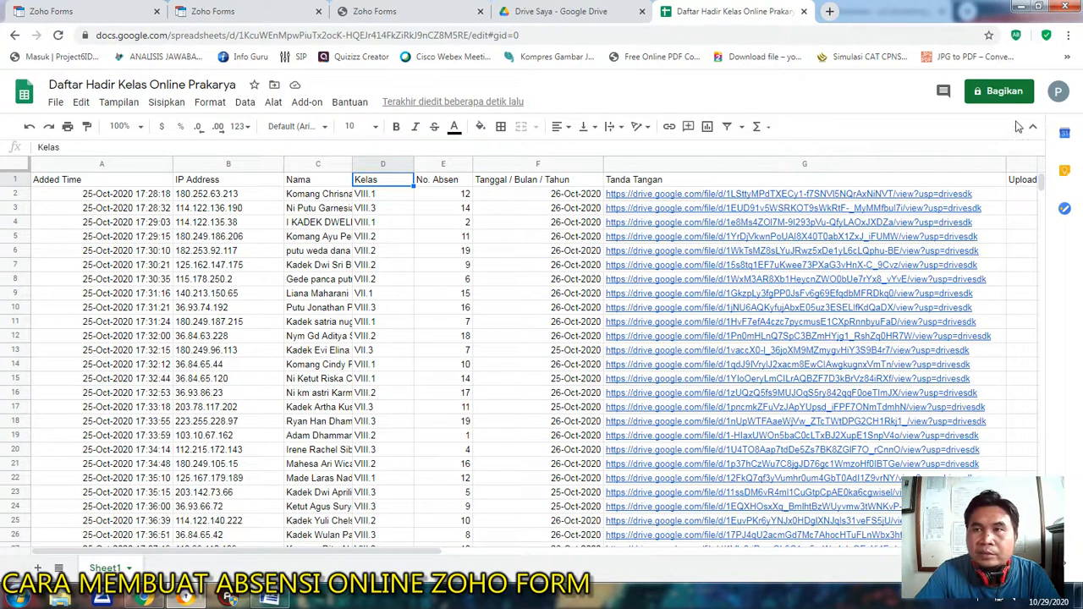
click(726, 126)
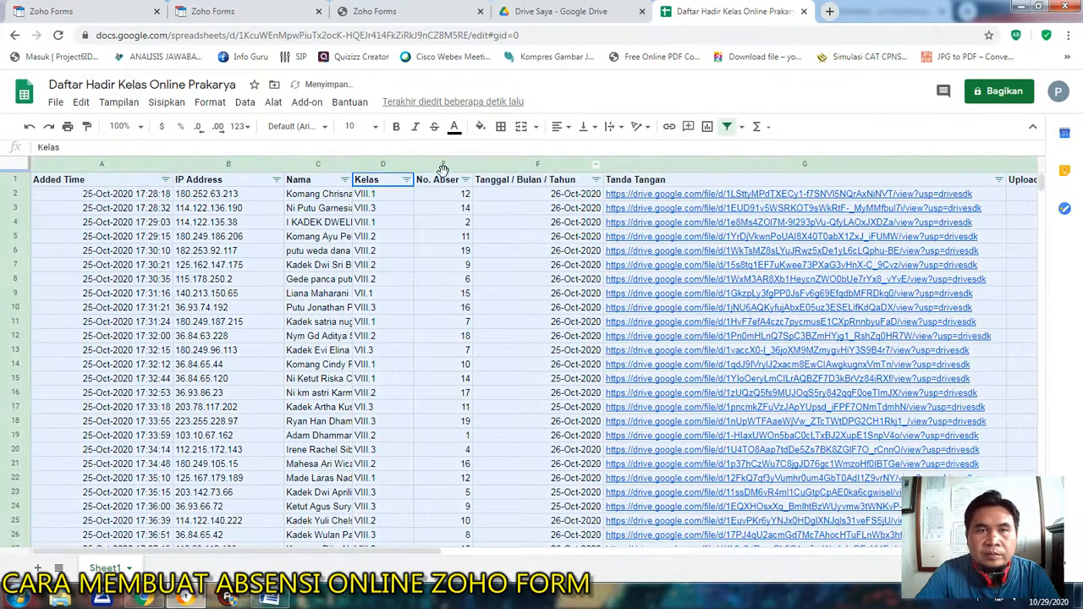
click(406, 180)
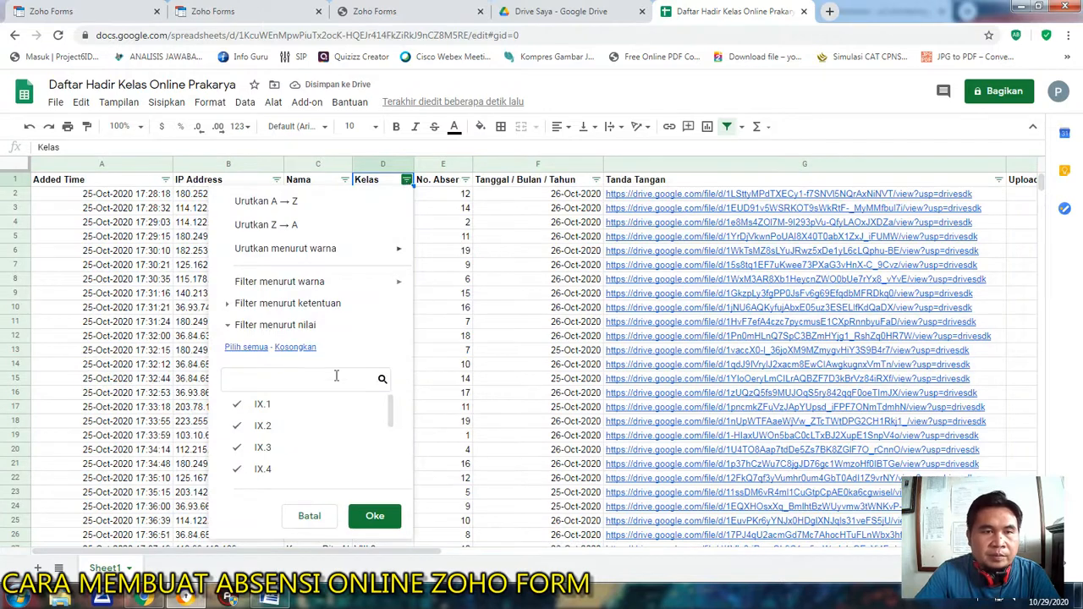
click(251, 426)
click(245, 447)
click(254, 469)
click(259, 409)
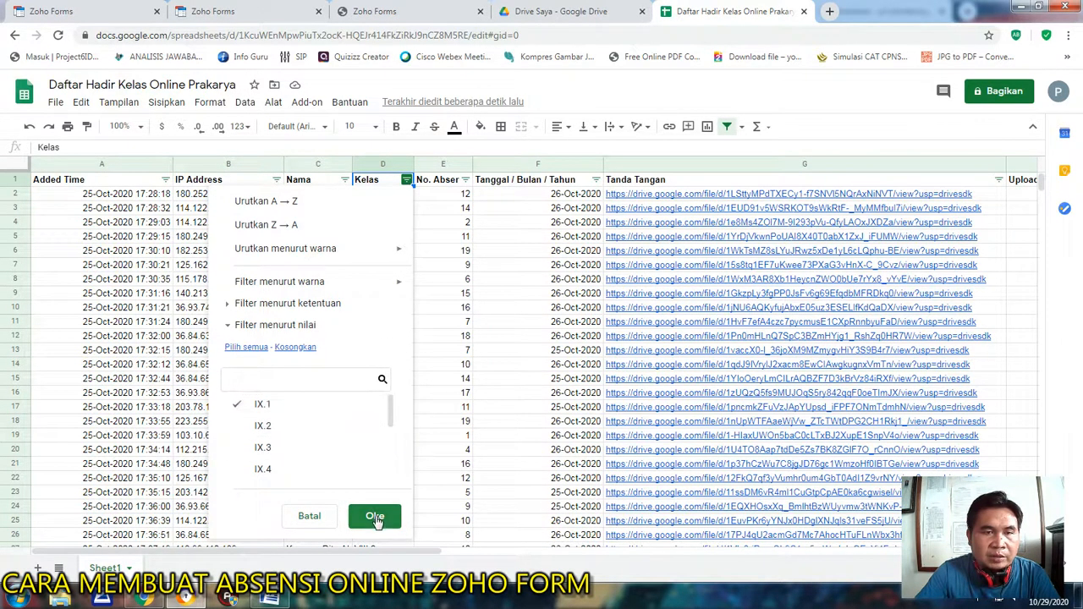
click(375, 515)
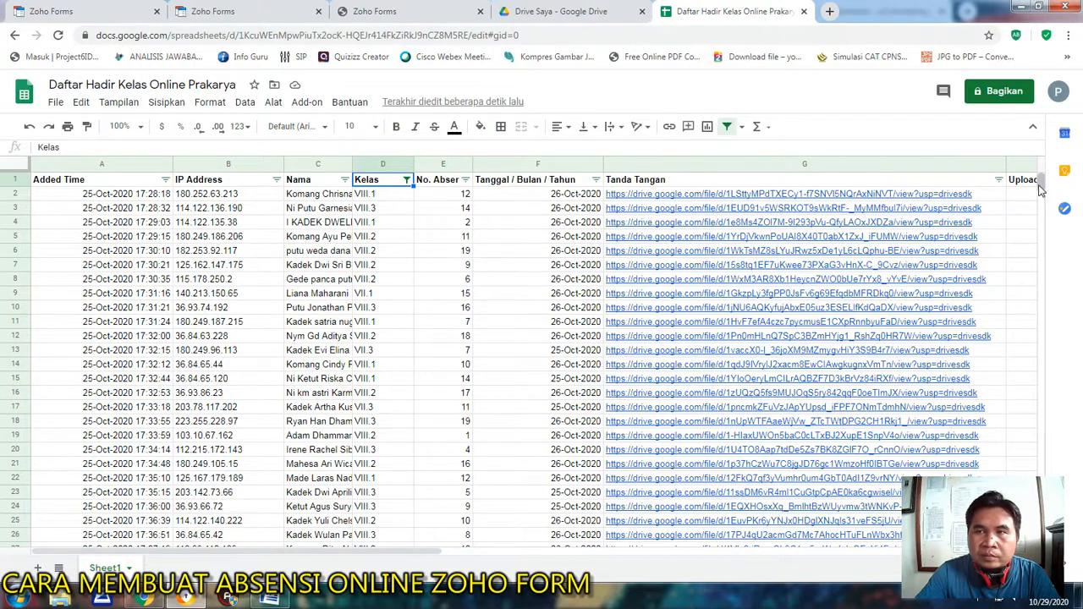
mouse_move(1041, 184)
mouse_down()
mouse_move(1043, 306)
mouse_move(1040, 181)
mouse_up()
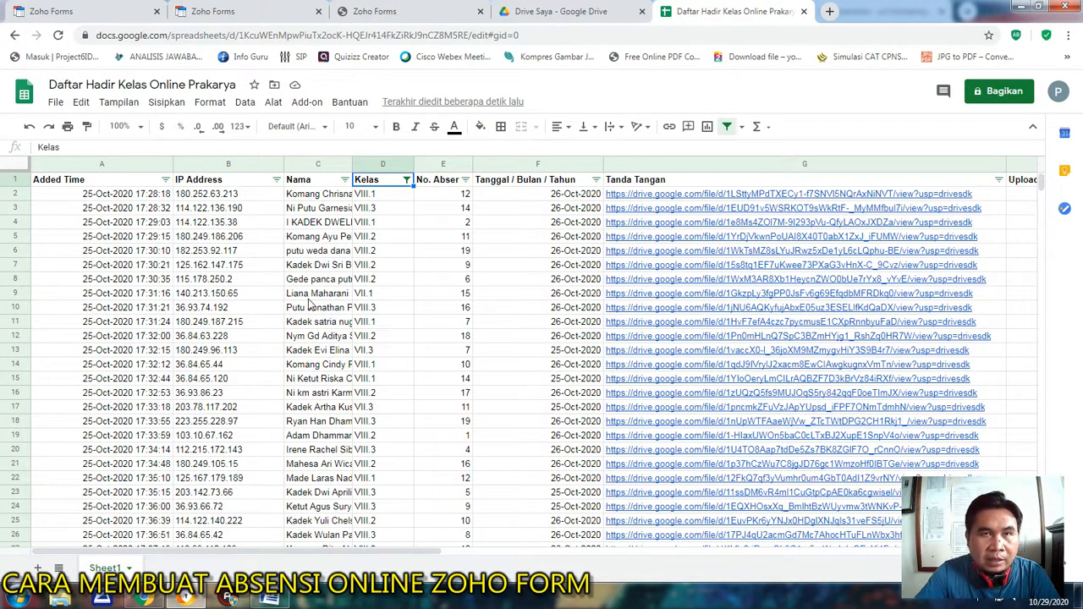
Return to the form's entries in Zoho Forms, cancel the print options and go back to the list of all forms.
click(571, 12)
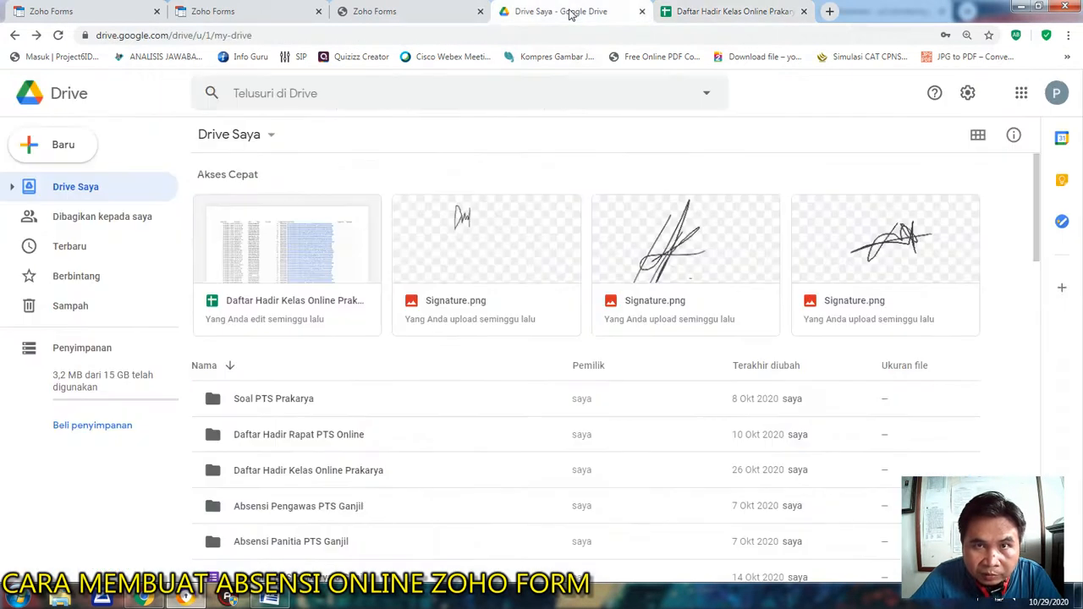
click(729, 11)
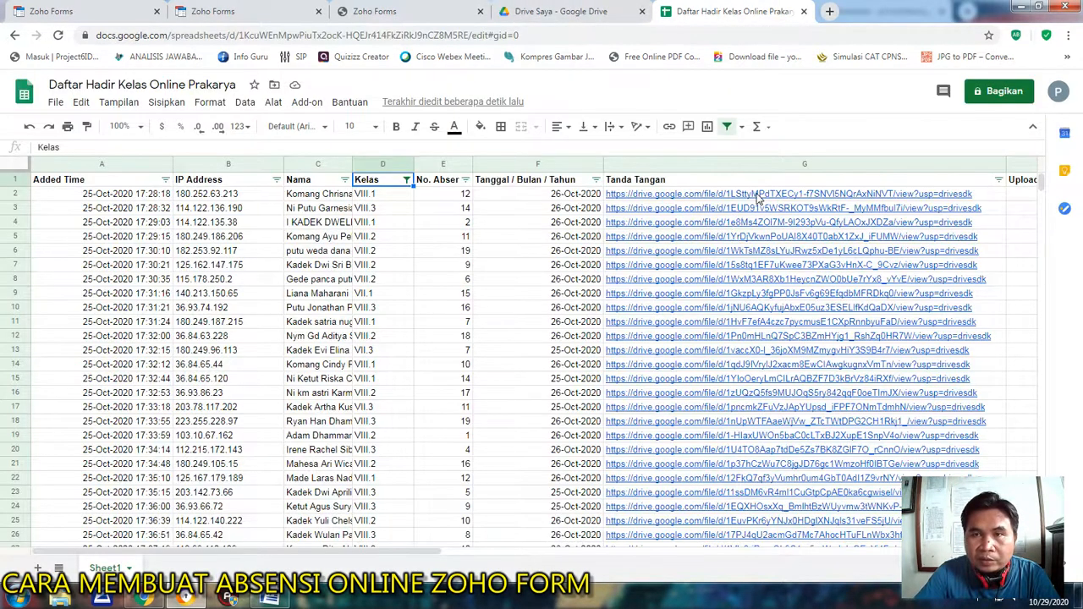
click(555, 11)
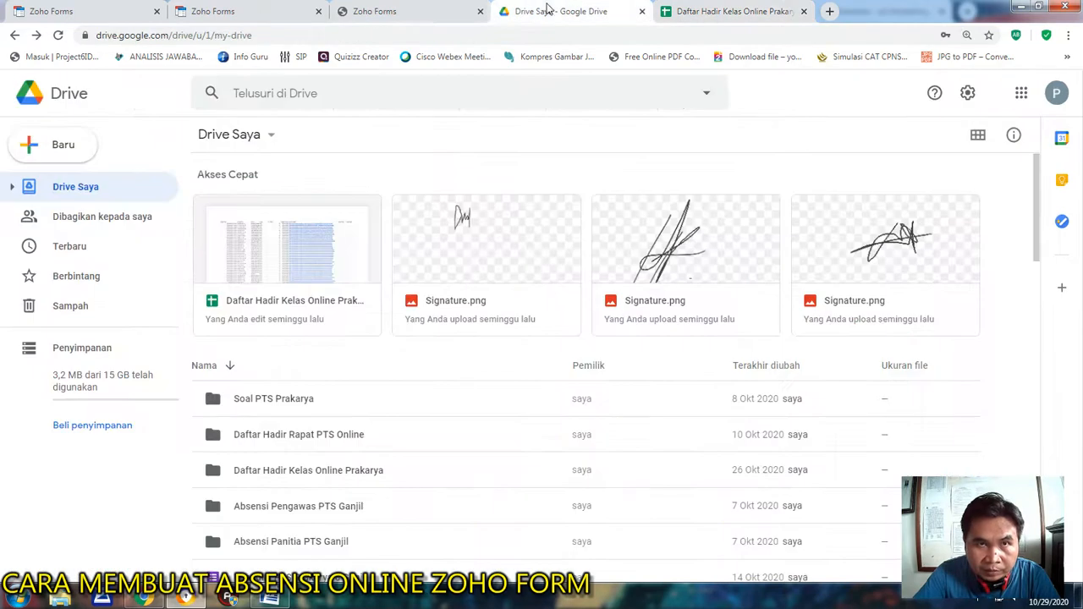
click(406, 14)
click(217, 9)
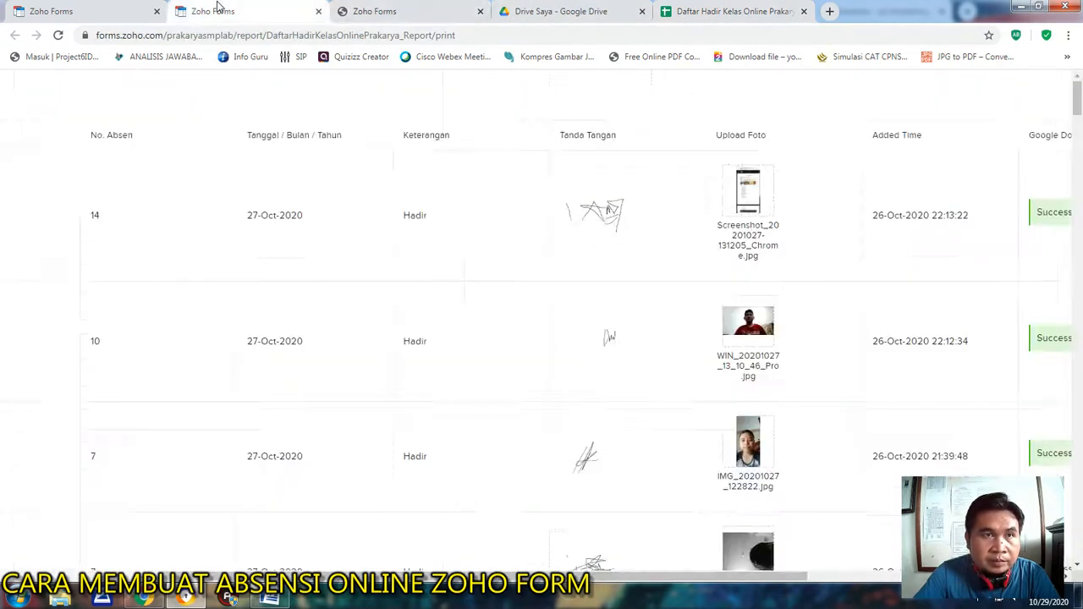
click(94, 7)
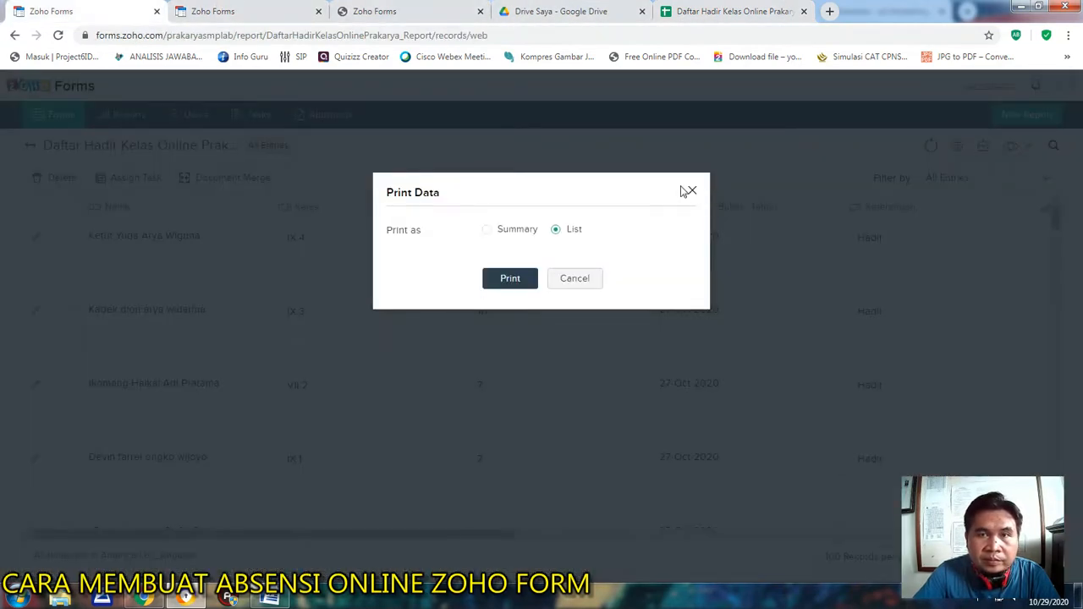
click(692, 192)
click(30, 144)
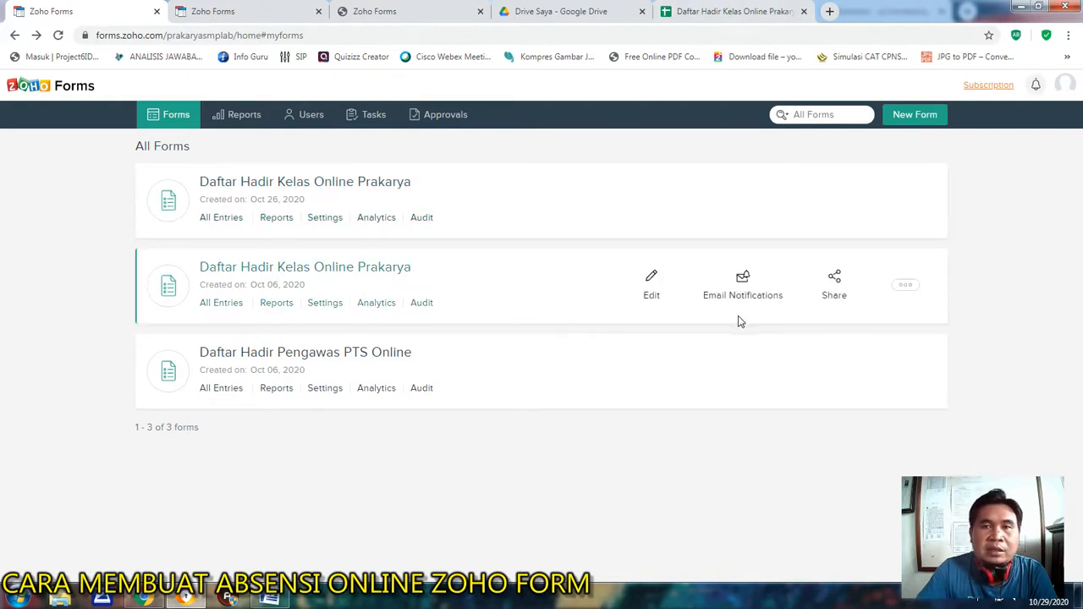
Try to create another new form and dismiss the upgrade offer.
click(914, 118)
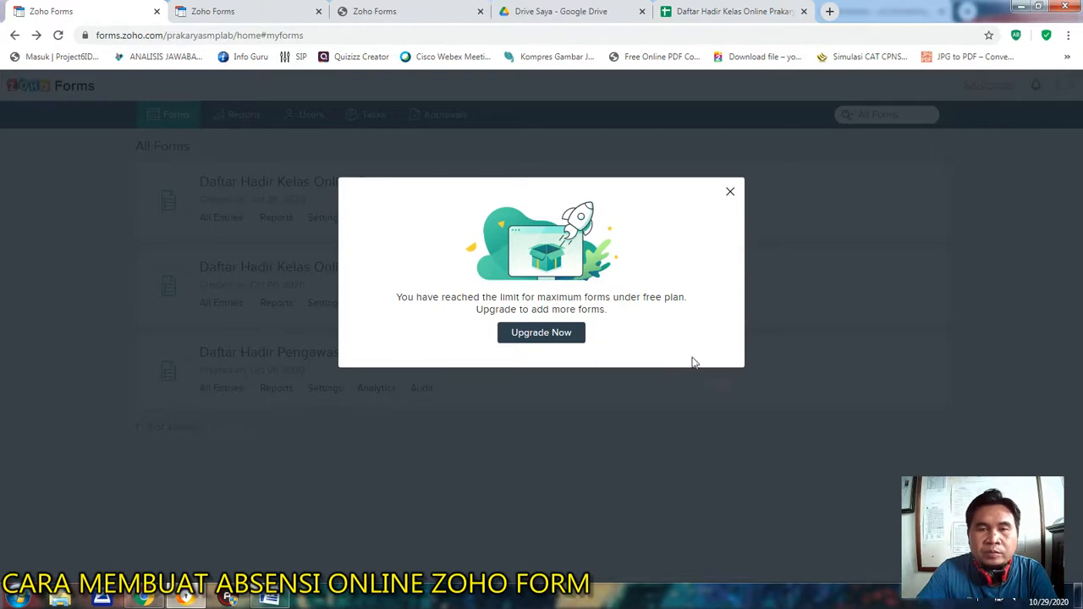
click(731, 192)
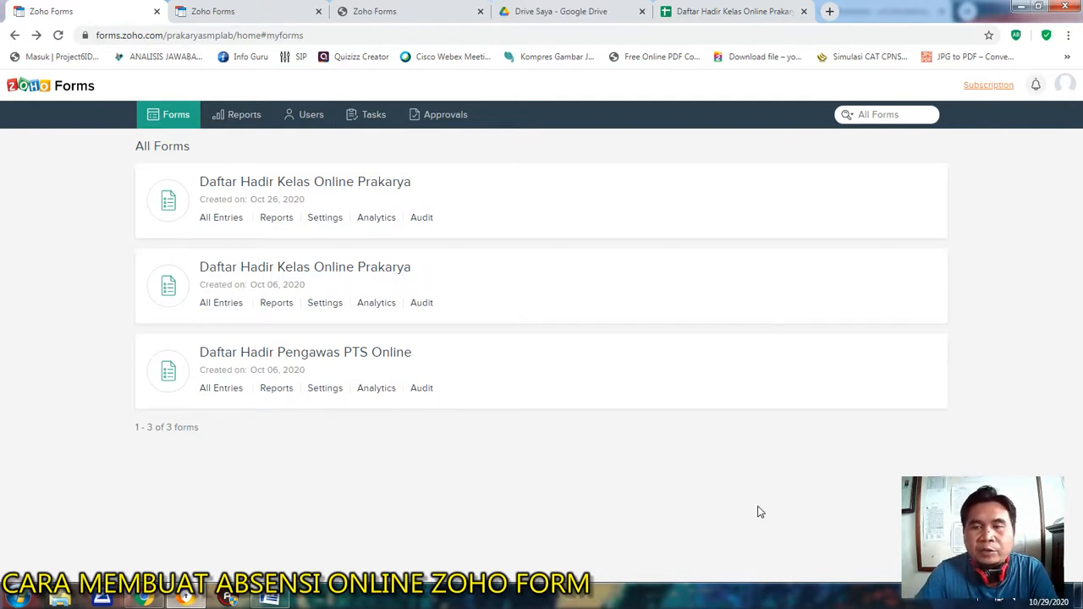
click(970, 602)
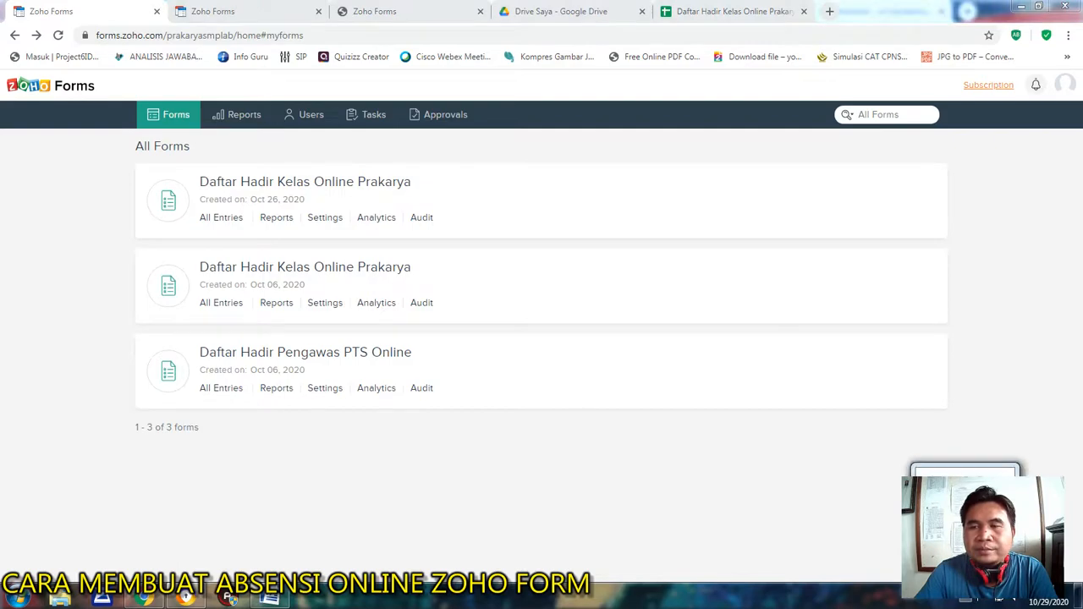